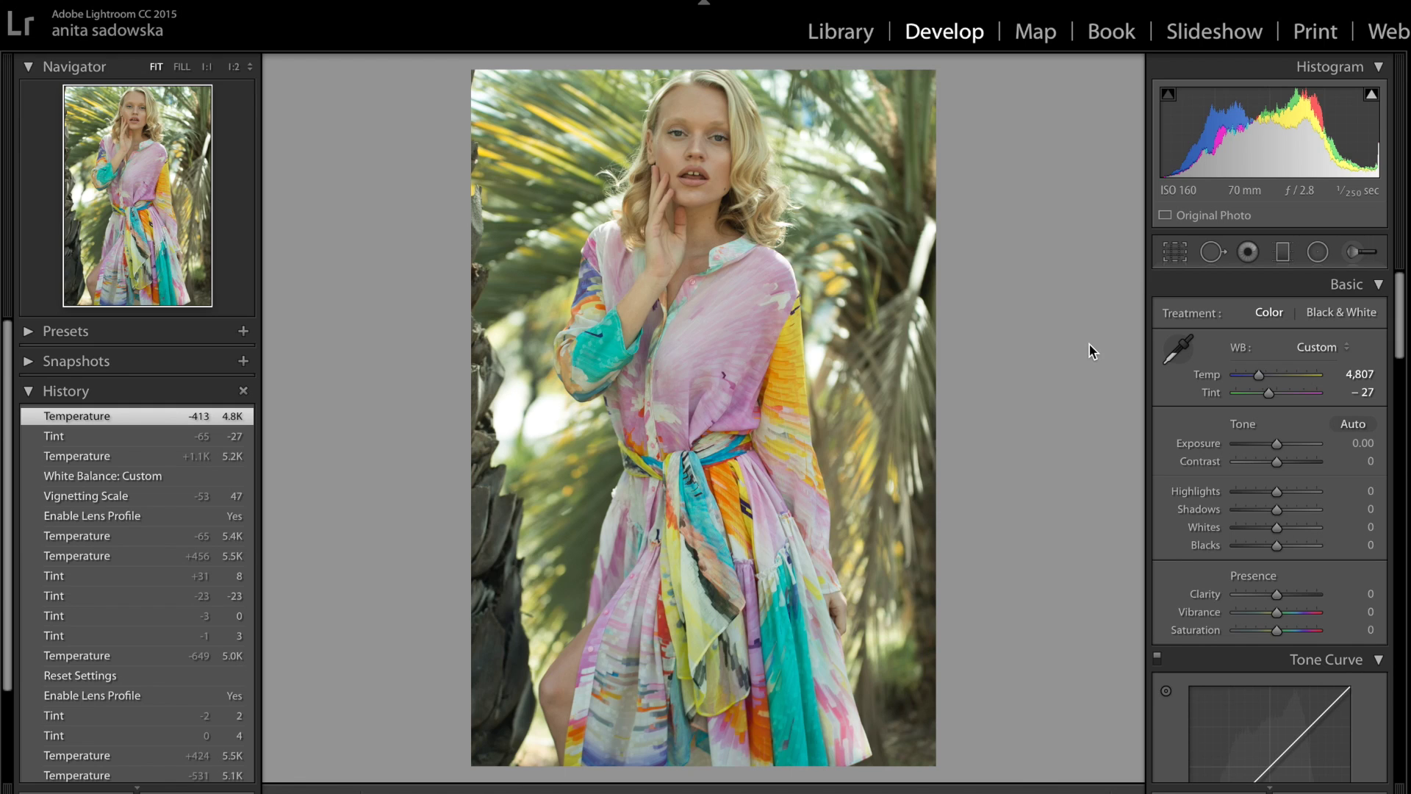
Reset the white balance from a neutral area, then fine-tune it to Temp 5,495 and Tint +4
key(ctrl+z)
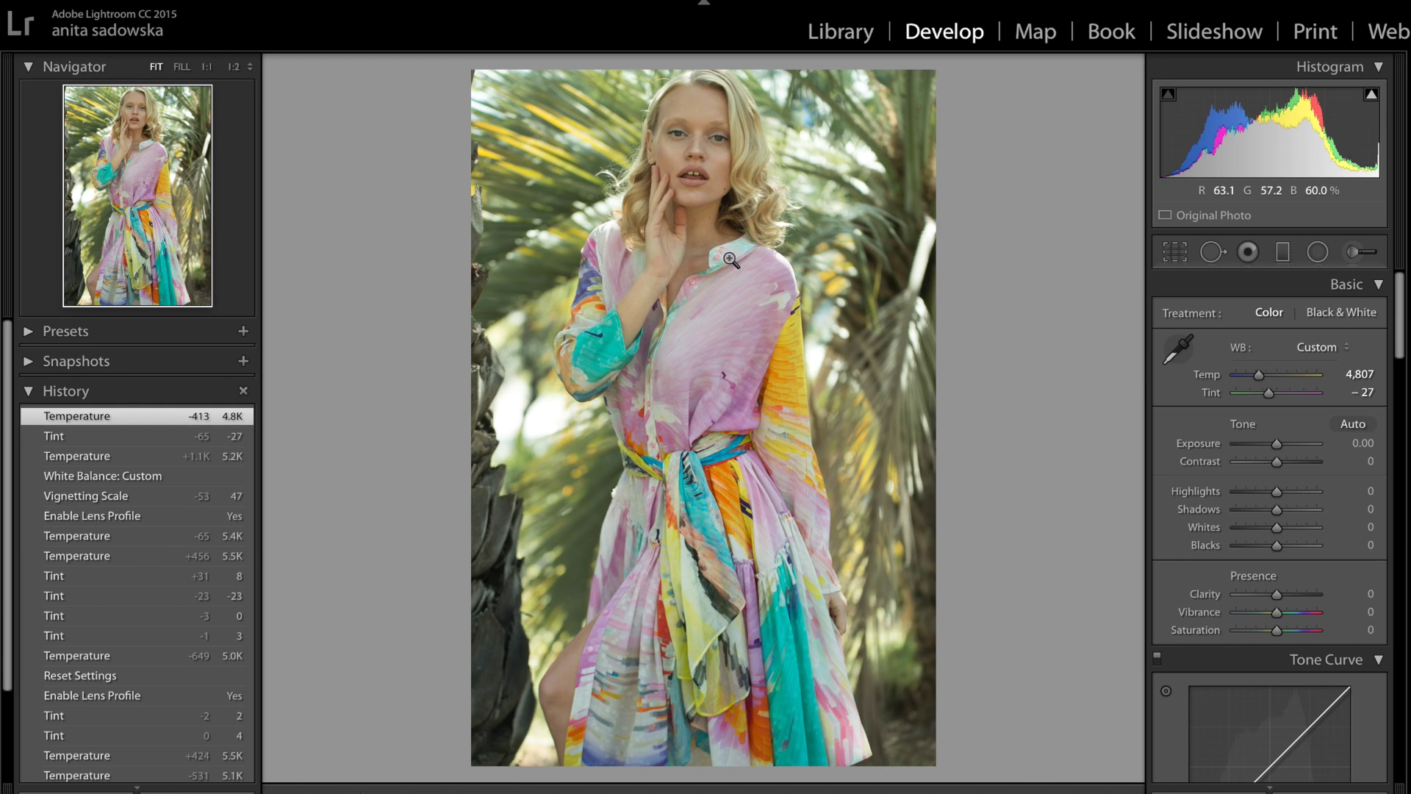
click(1185, 360)
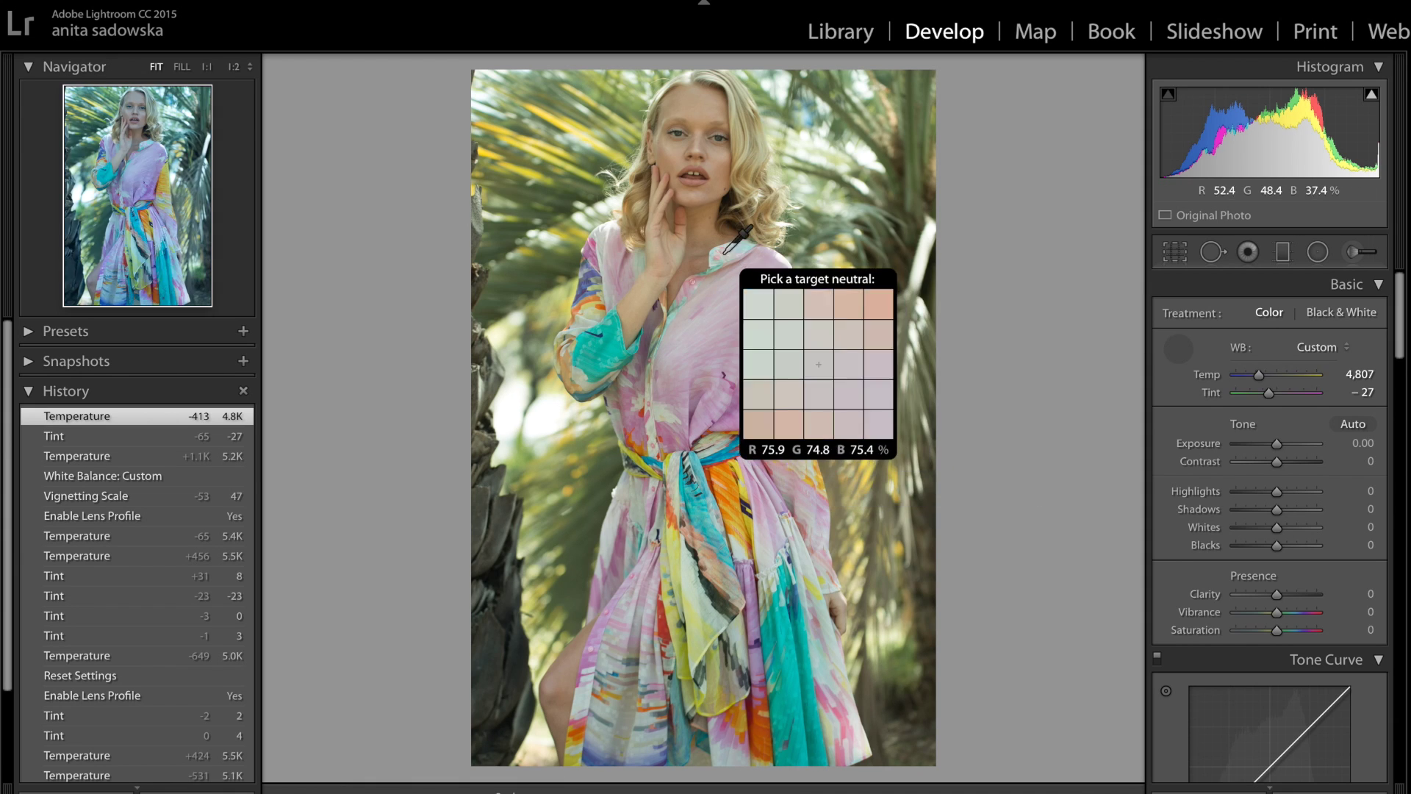
click(726, 761)
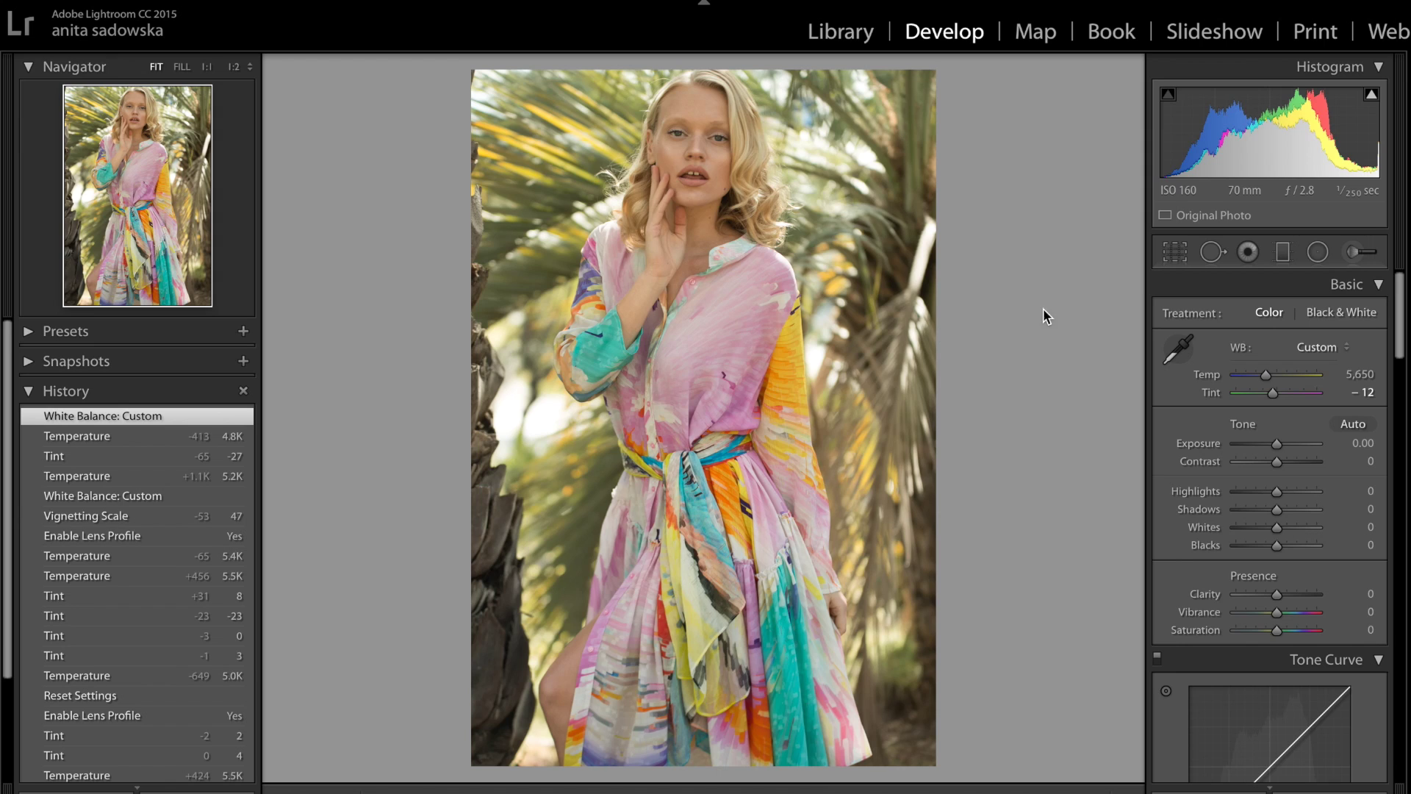
drag(1271, 390, 1278, 397)
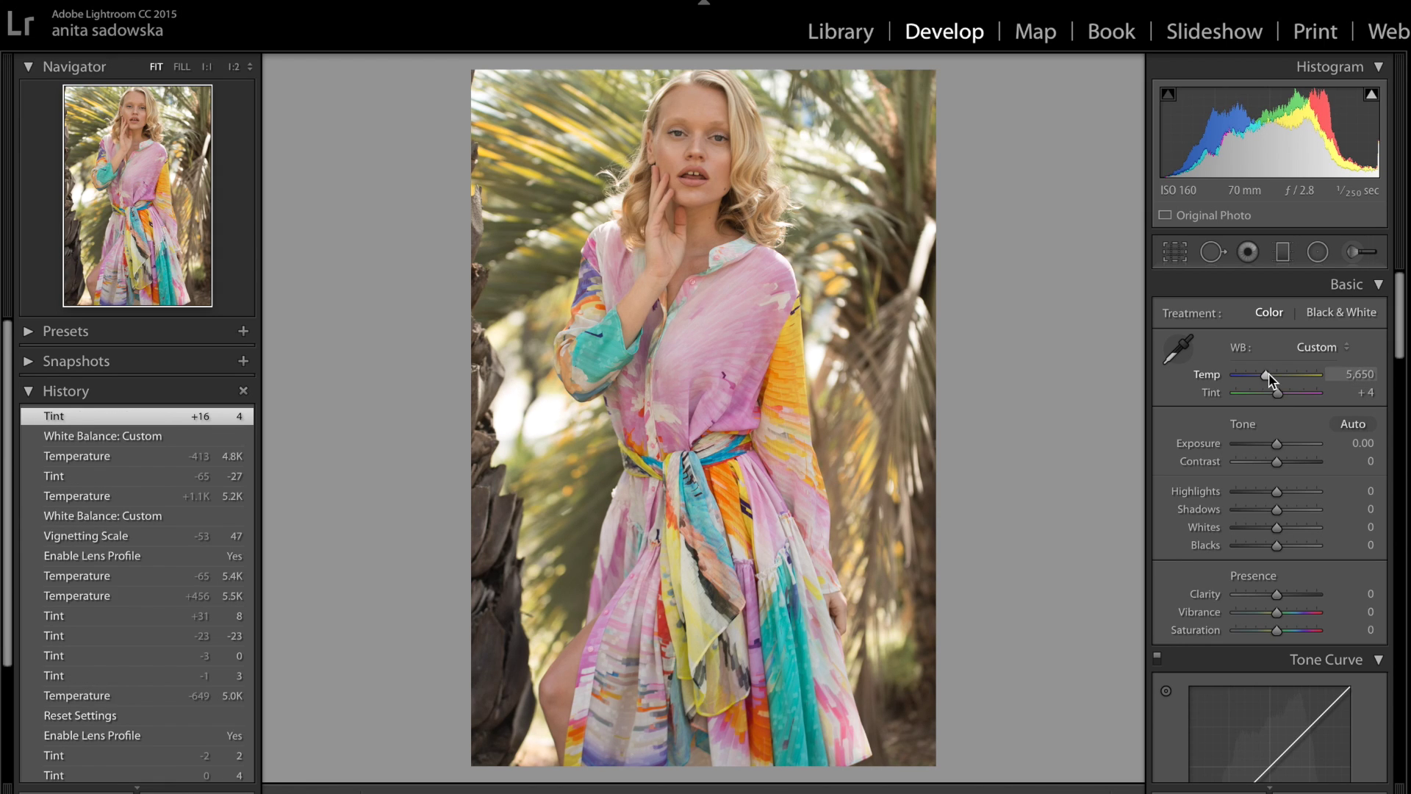
drag(1266, 377, 1264, 379)
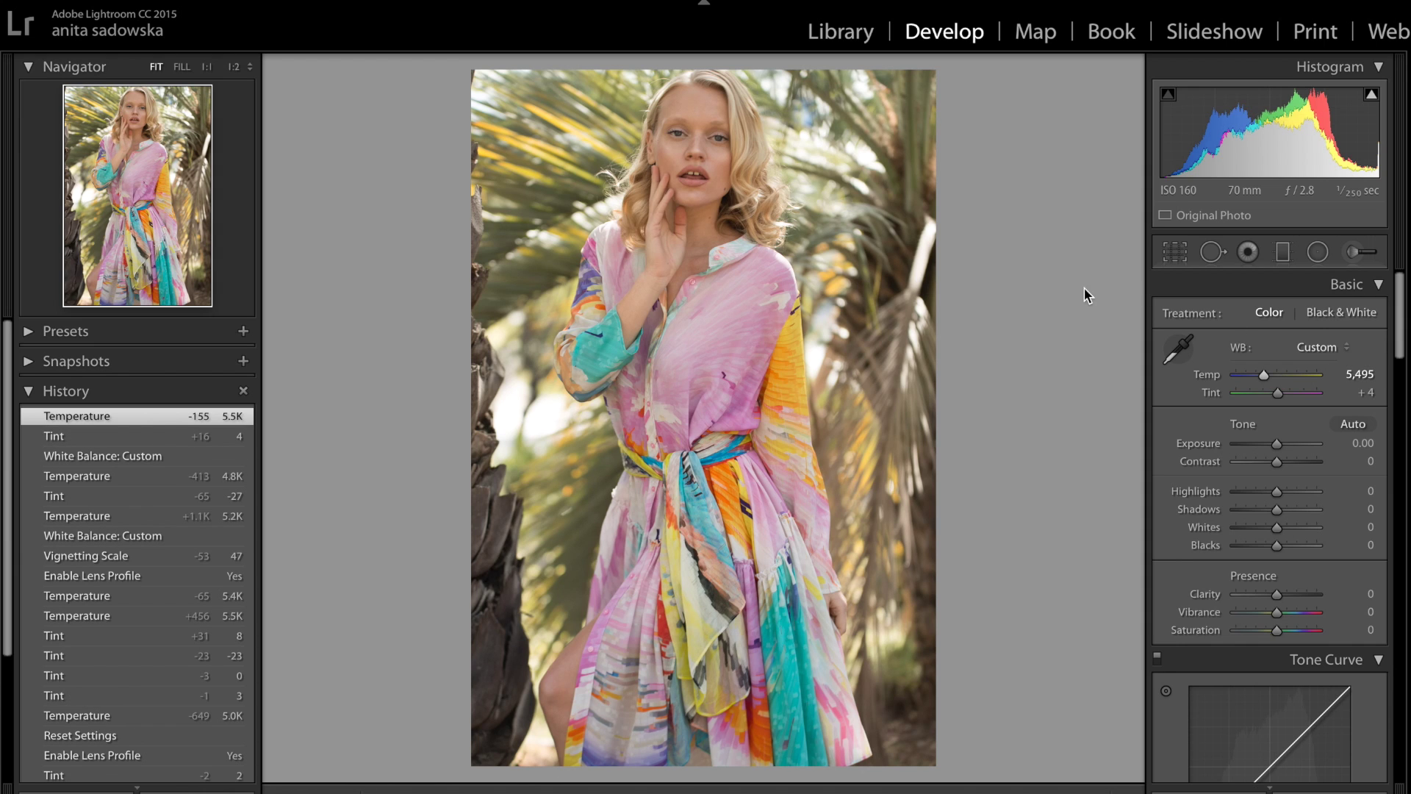
Send the photo to Photoshop CC 2015.5 via Edit In
right_click(605, 462)
mouse_move(688, 430)
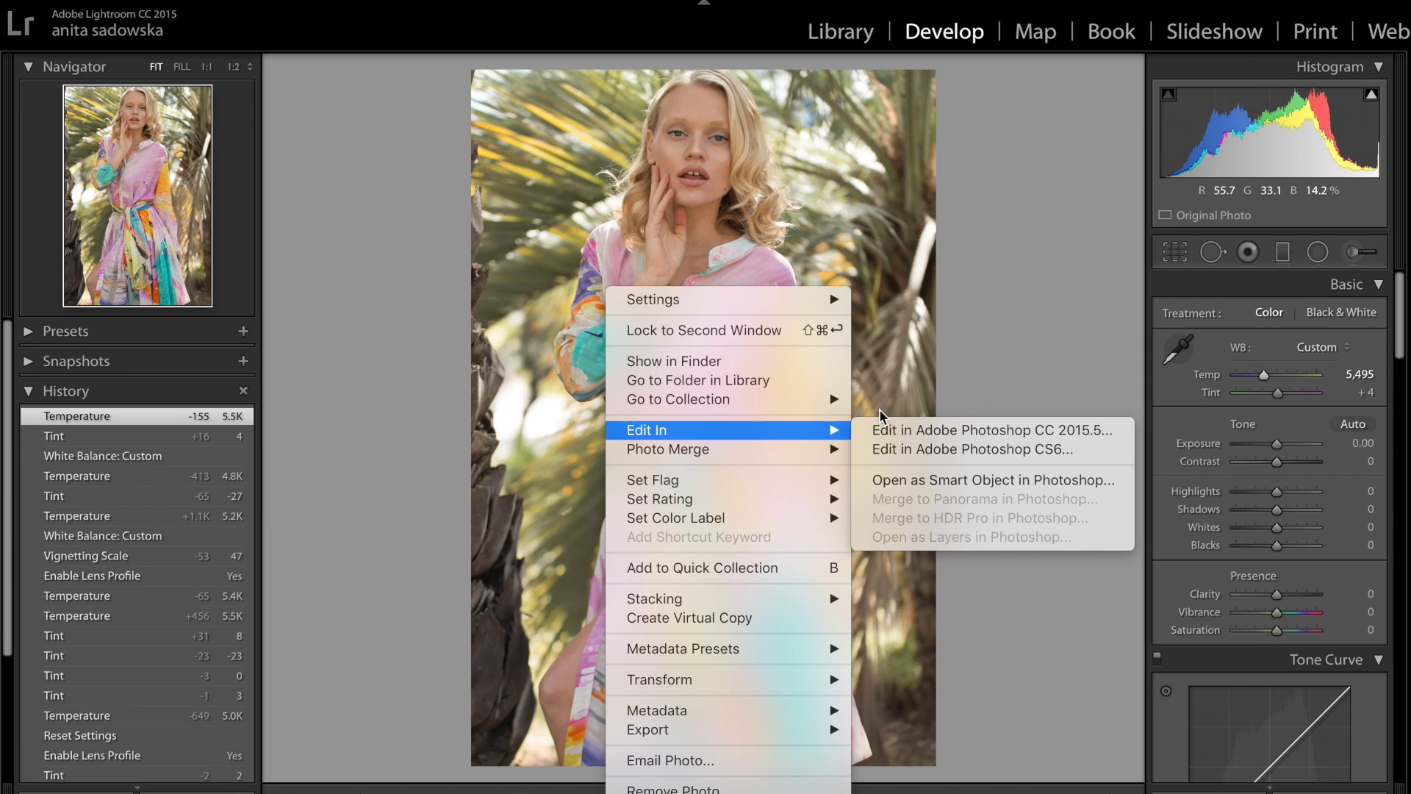
click(901, 432)
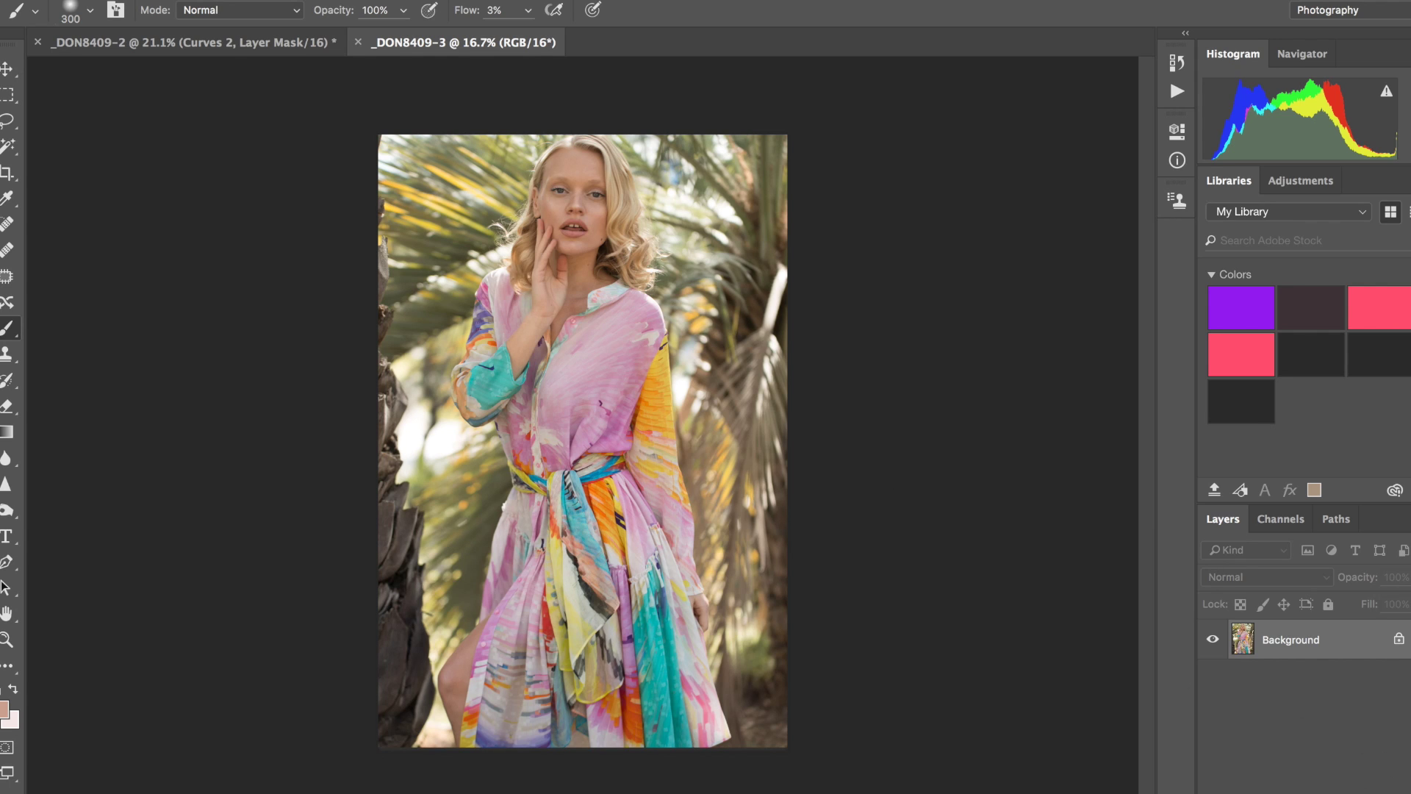
Add a Curves layer with the white point pulled to 222 and the black point to 14
click(1316, 791)
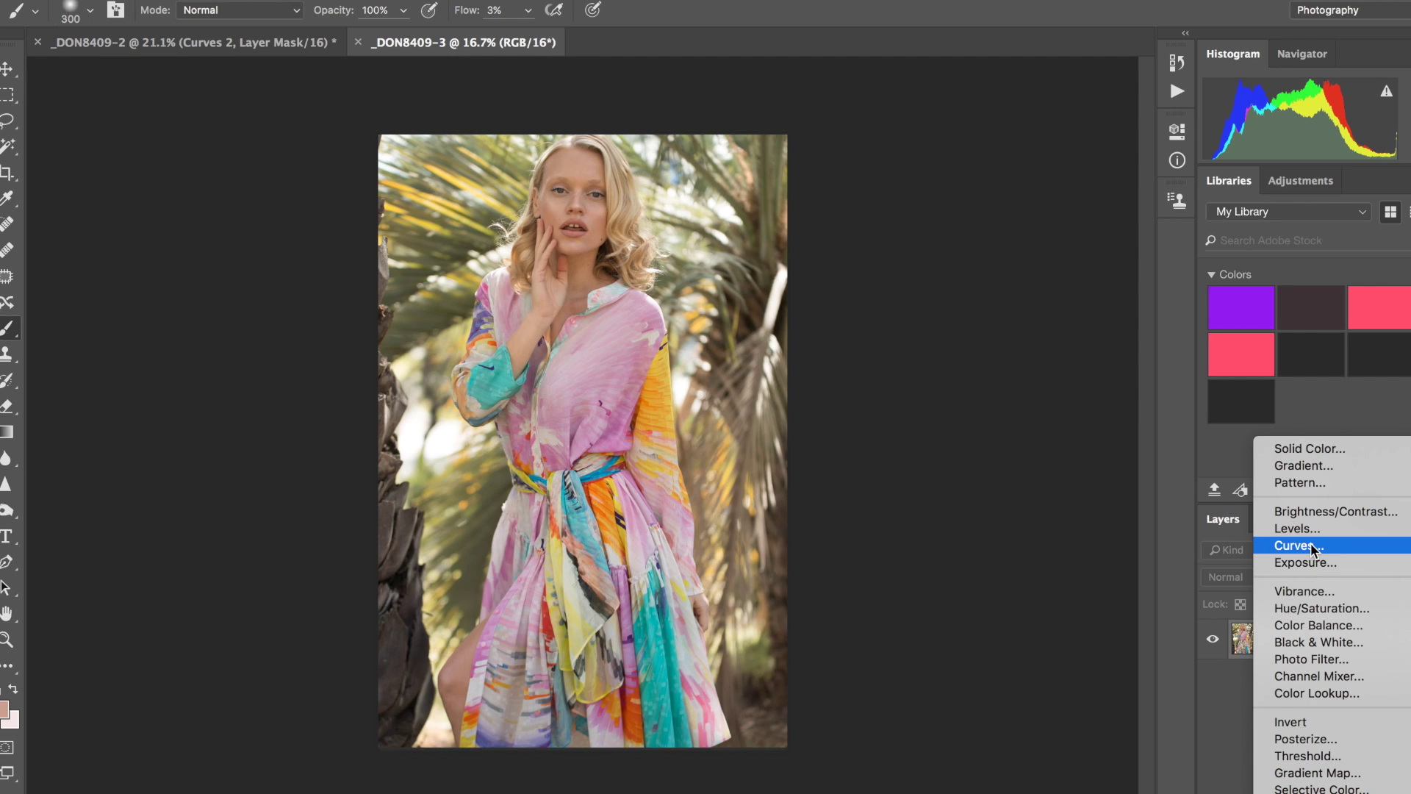
click(1293, 545)
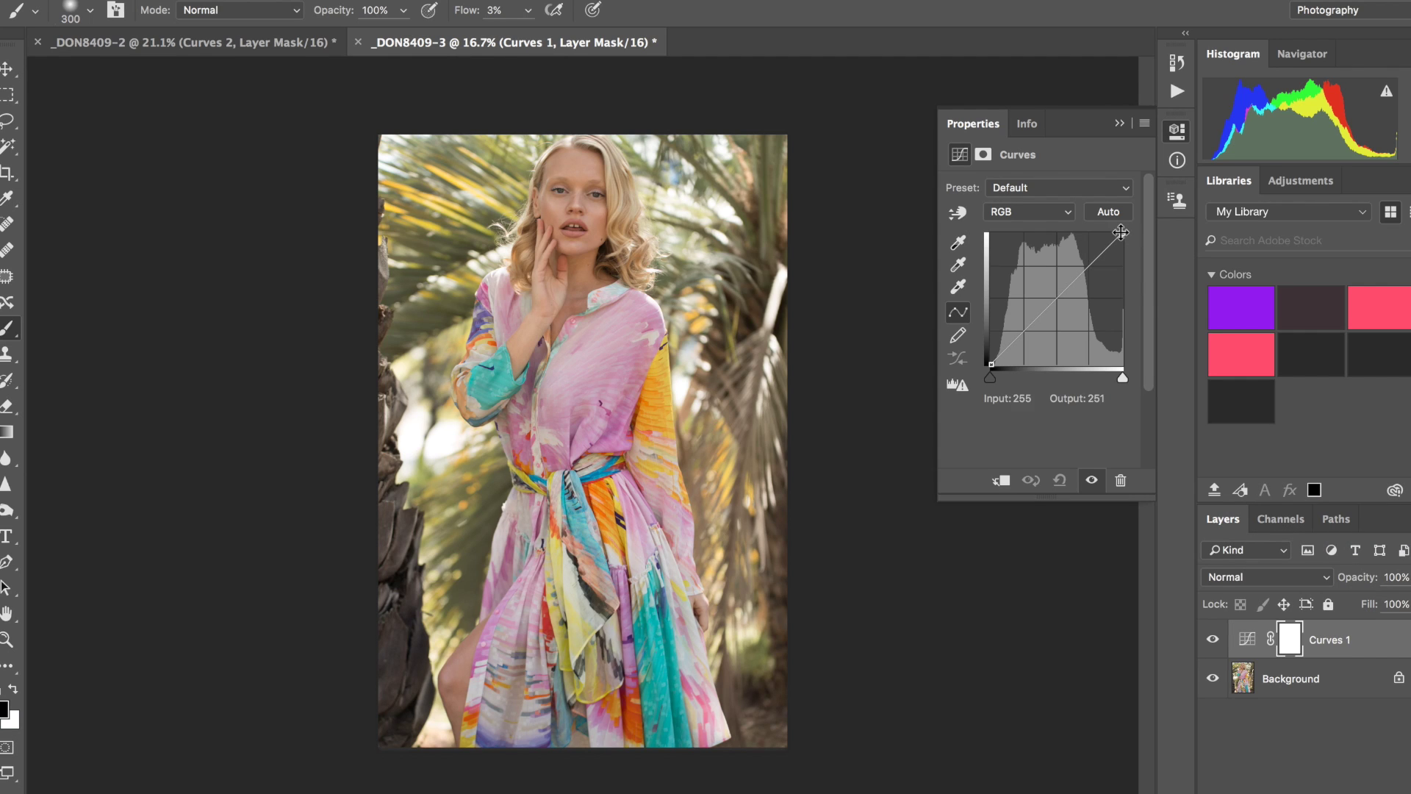
drag(1122, 233, 1106, 228)
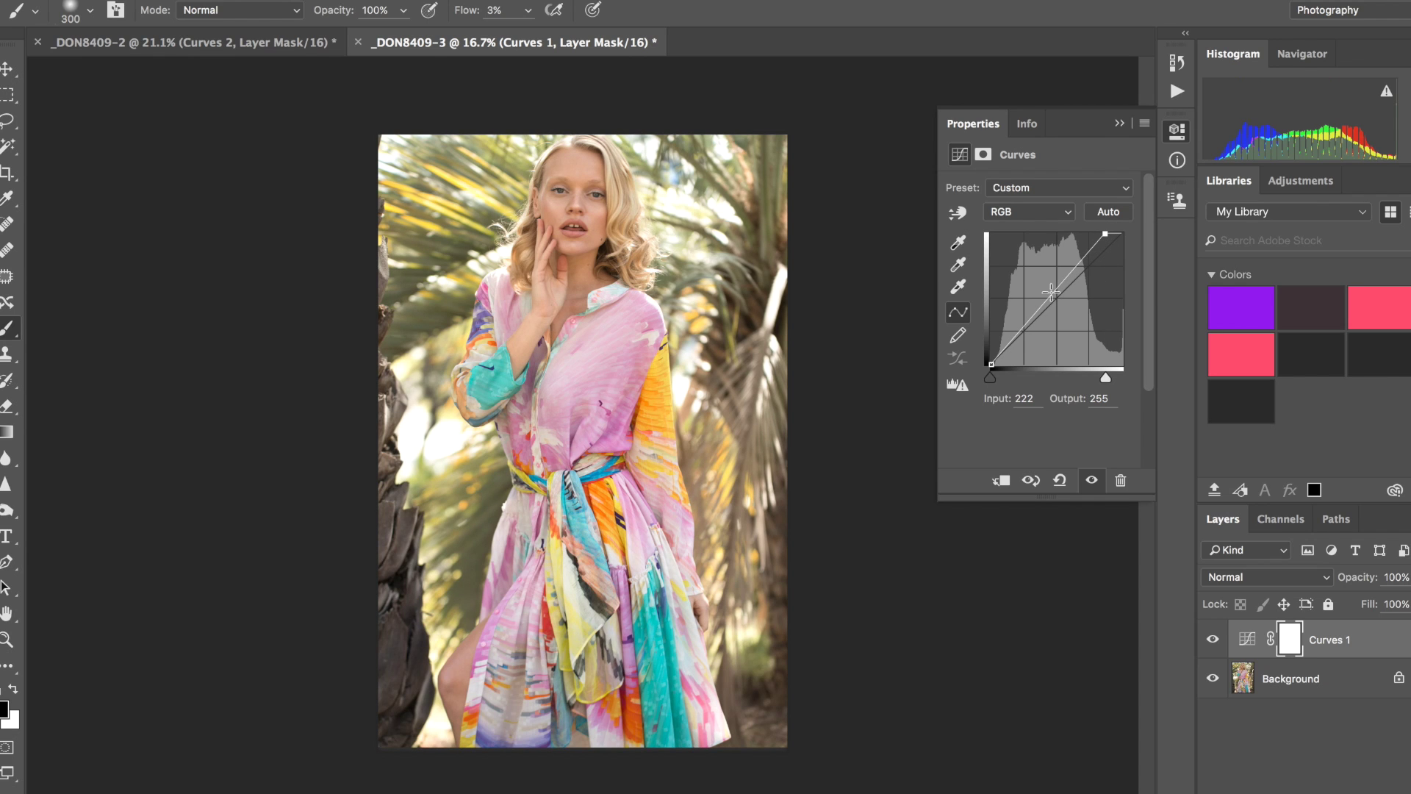
drag(993, 365, 999, 377)
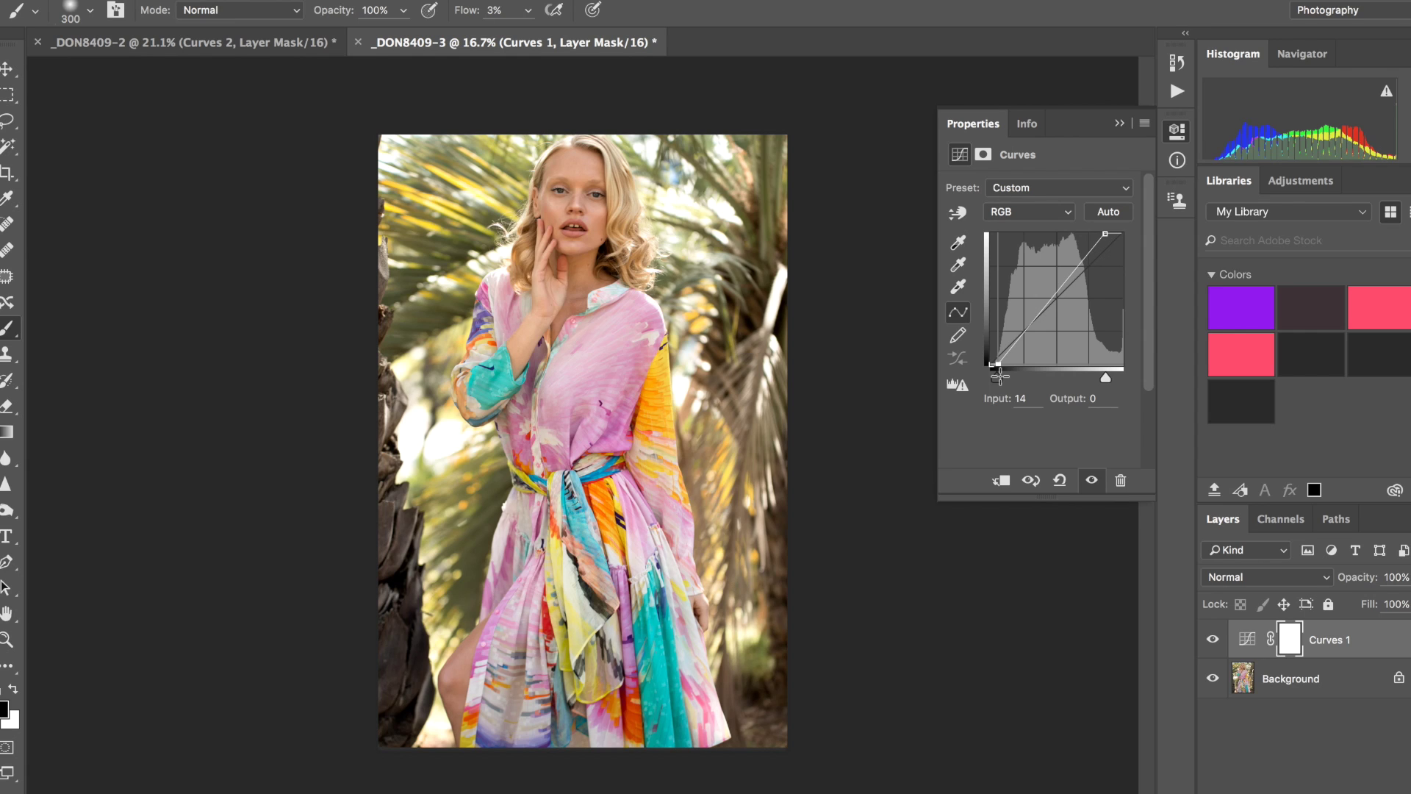
click(1119, 125)
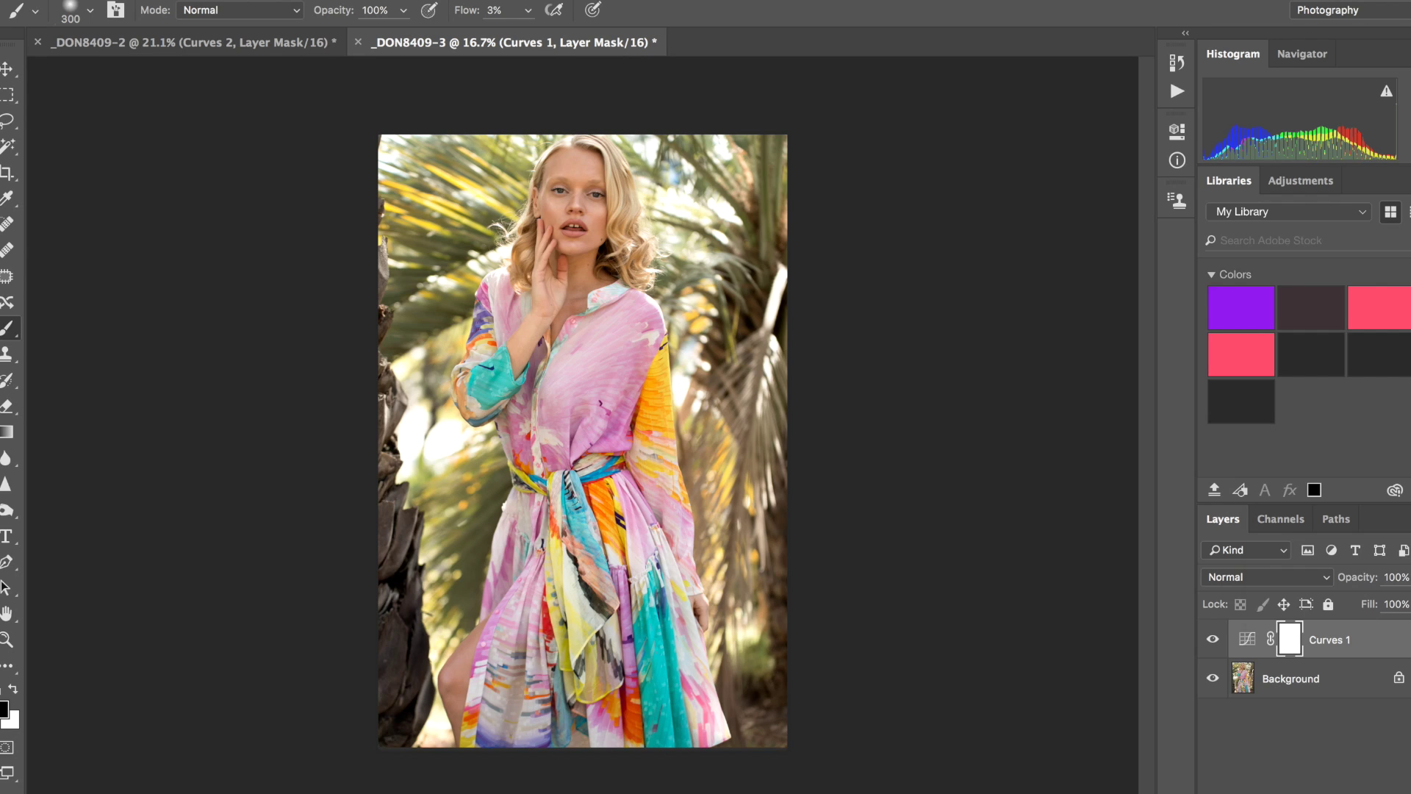
Add Curves 2 that lifts the midtones and anchors the darks, at 70% opacity
click(1325, 765)
click(1067, 360)
drag(1048, 305, 1054, 298)
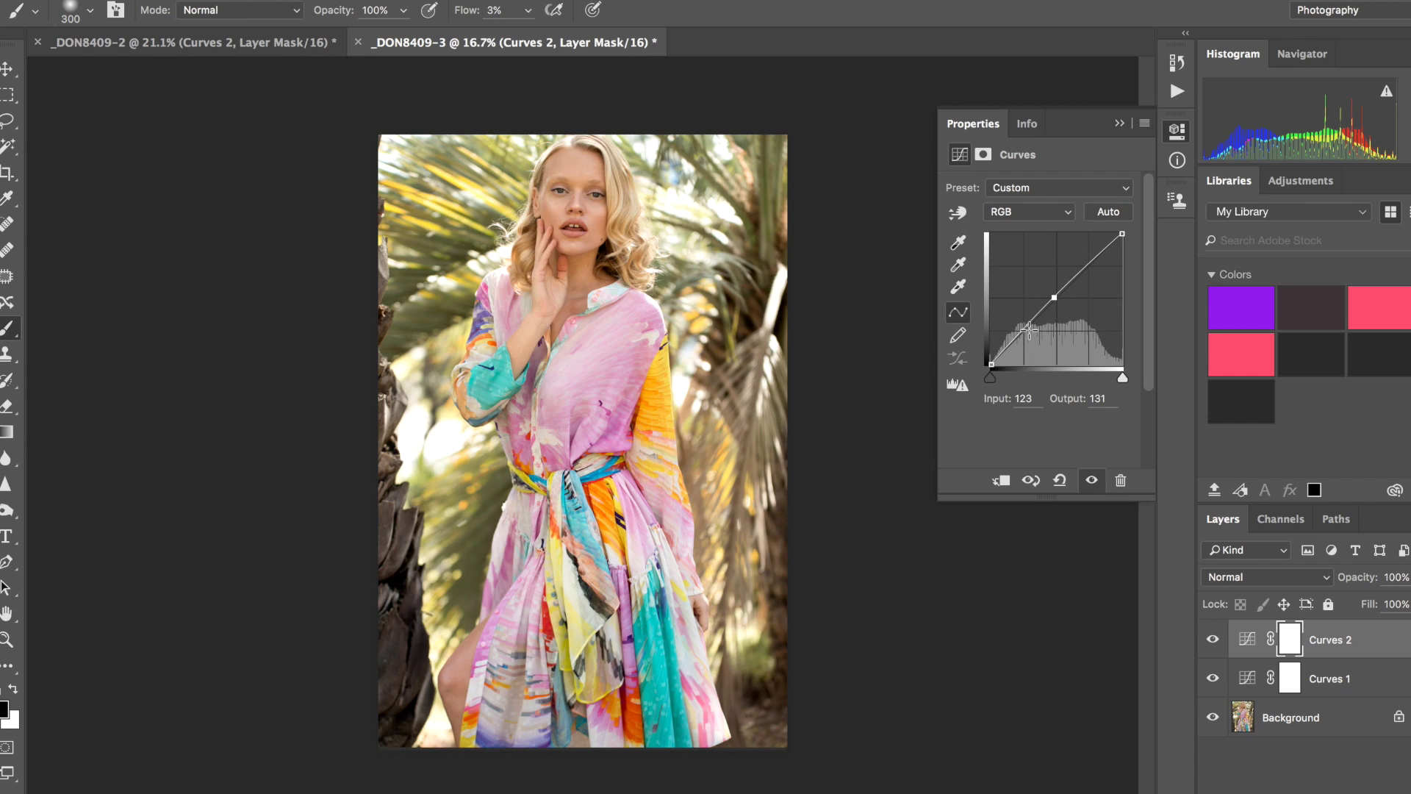
click(1026, 328)
click(1119, 124)
drag(1368, 577, 1337, 577)
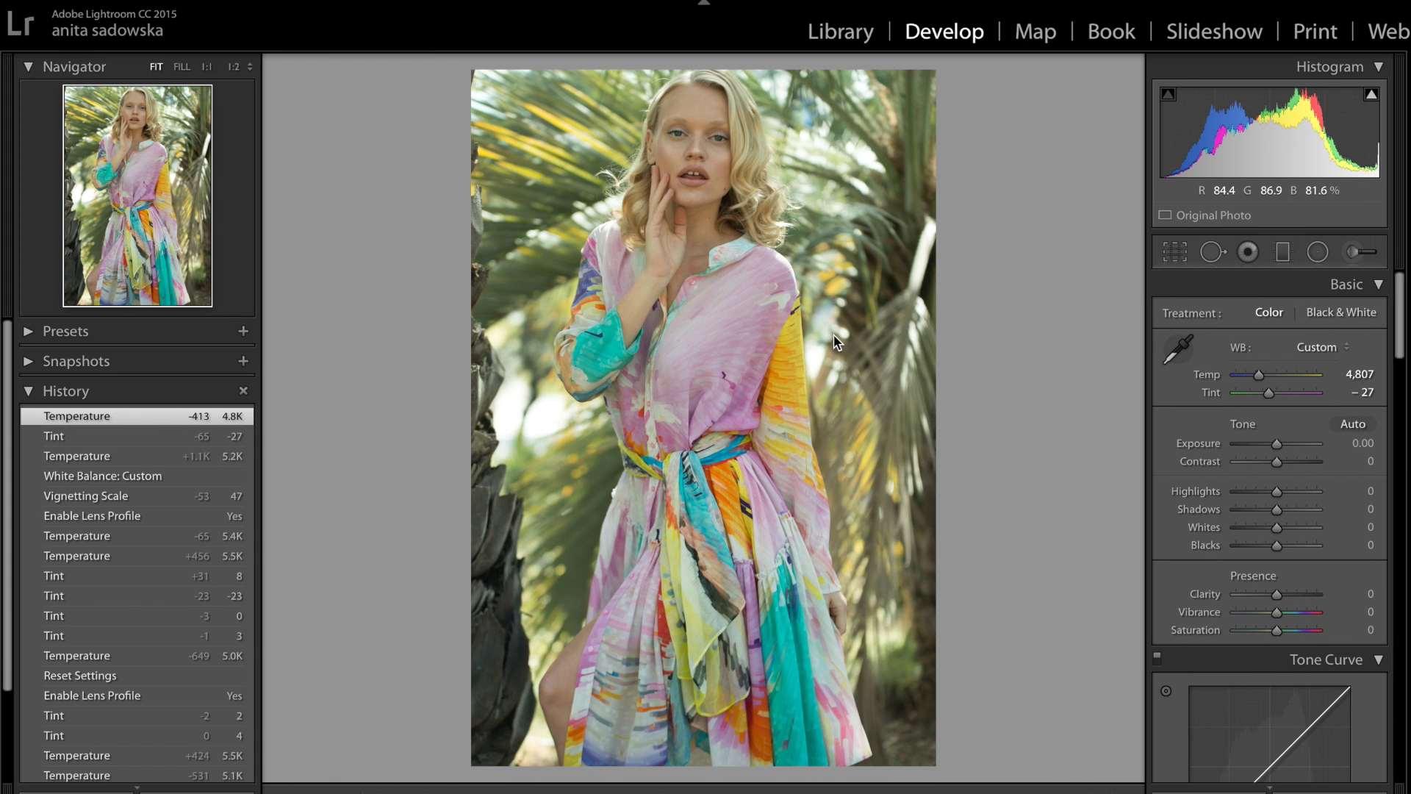
Open the Temp 4,807, Tint −27 version in Photoshop CC 2015.5 as a new document
right_click(834, 334)
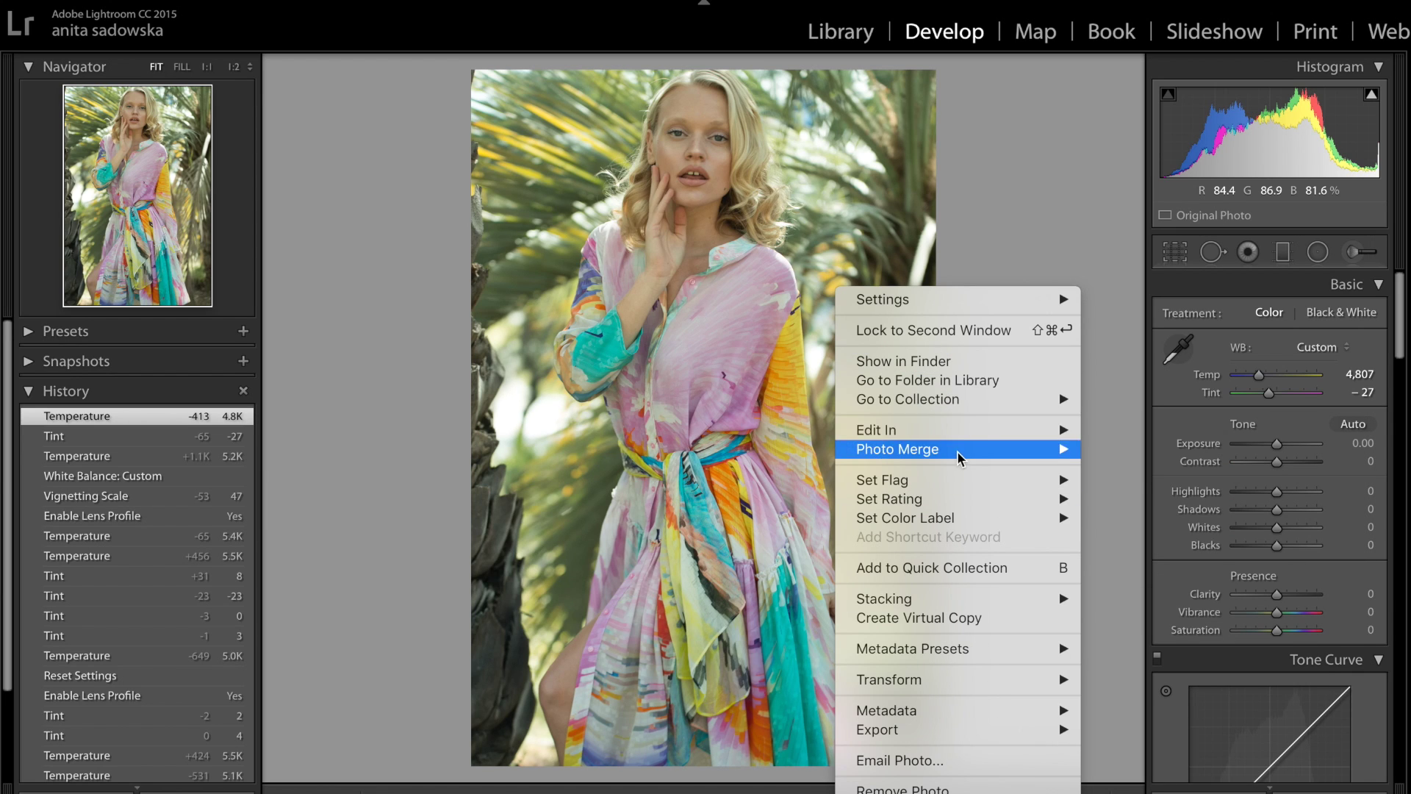
mouse_move(882, 431)
click(1161, 439)
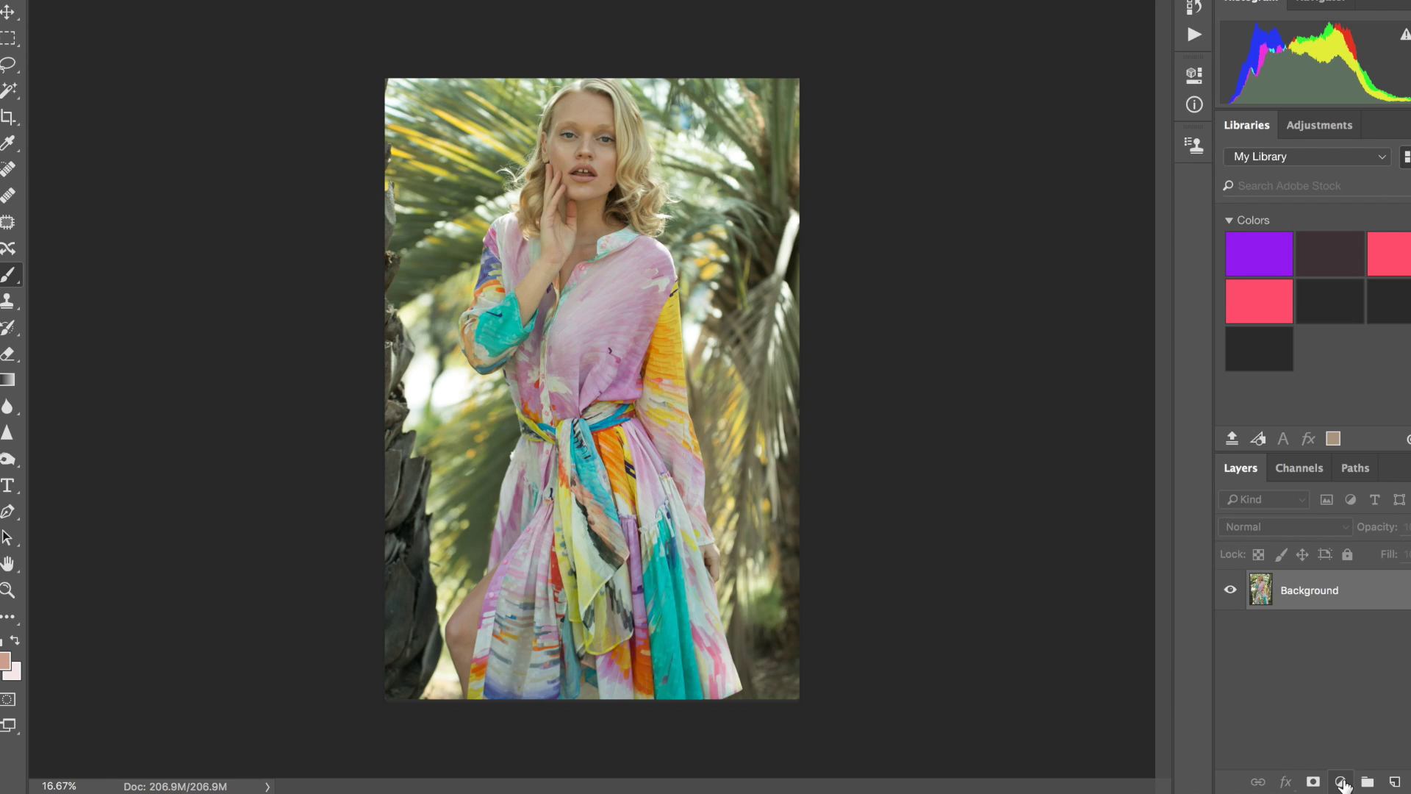
Add a Photo Filter layer and try the Warming (LBA), Warming (81) and Red presets
click(1341, 782)
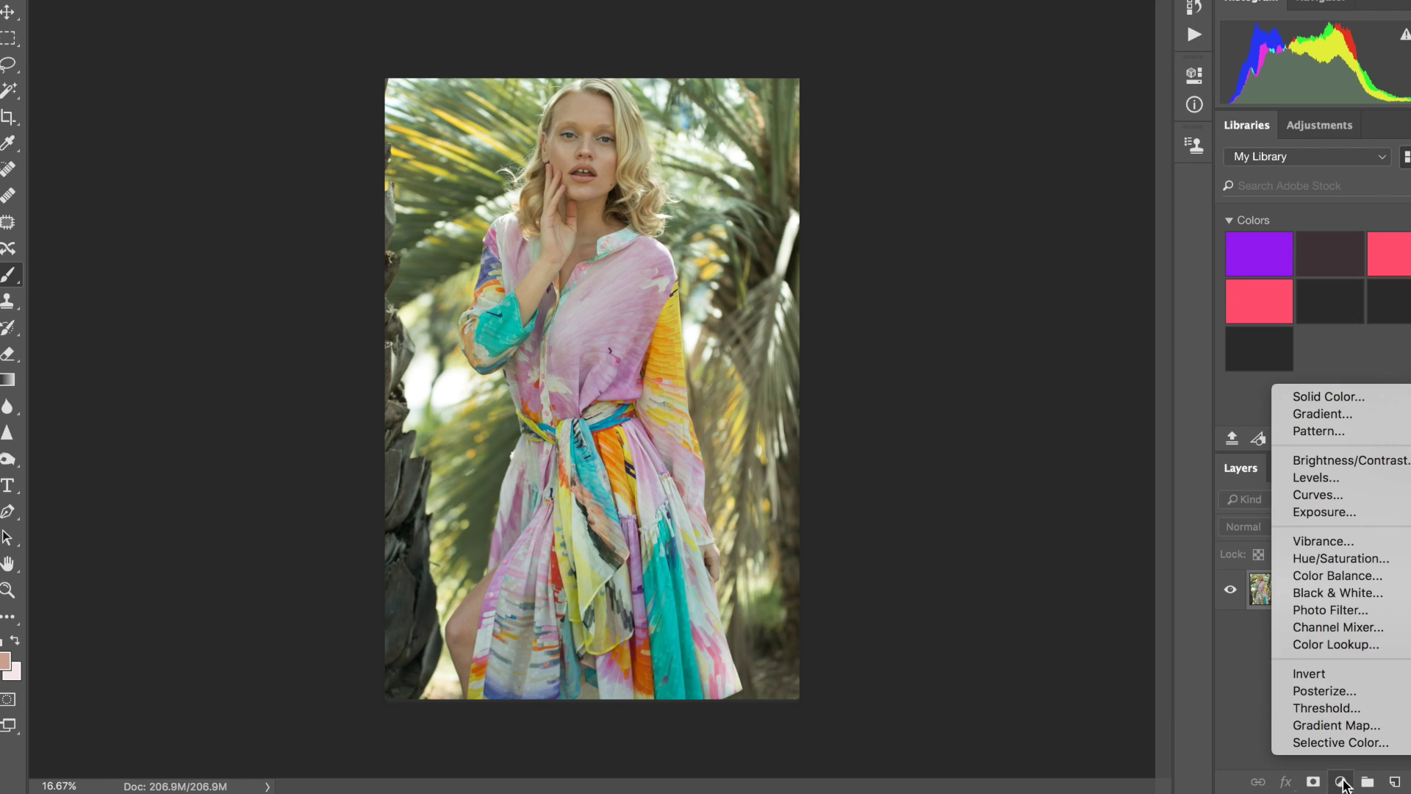
click(1322, 617)
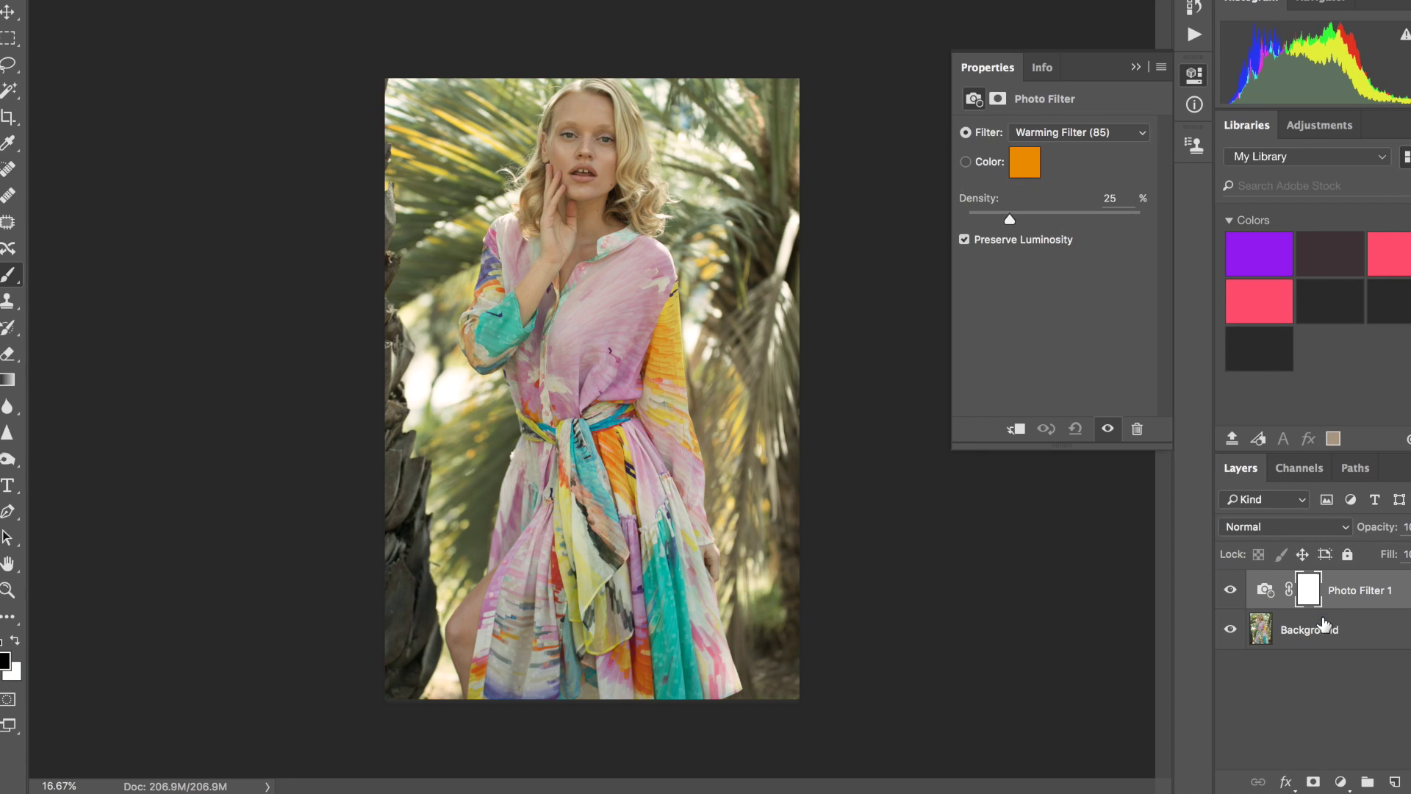
click(1038, 137)
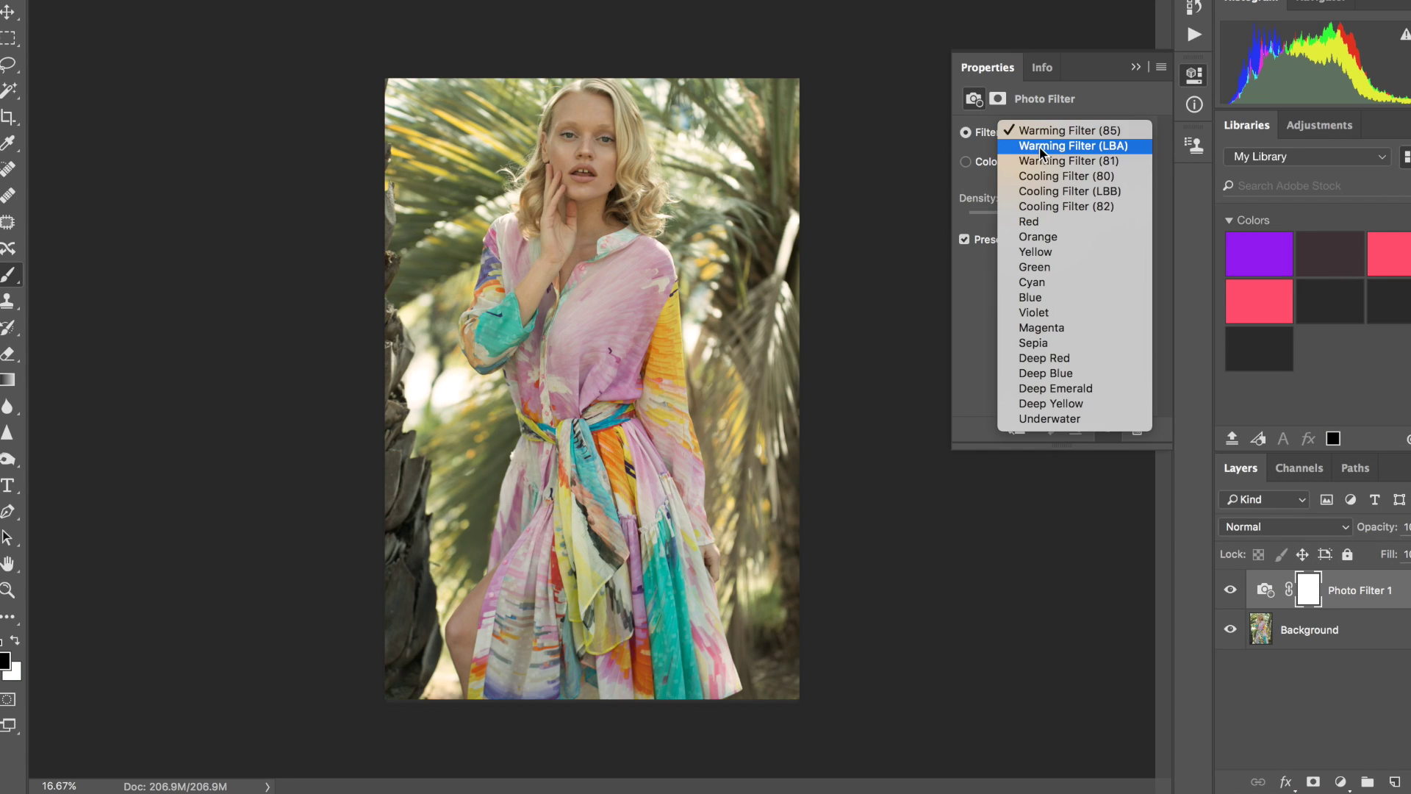
click(1042, 147)
click(1040, 134)
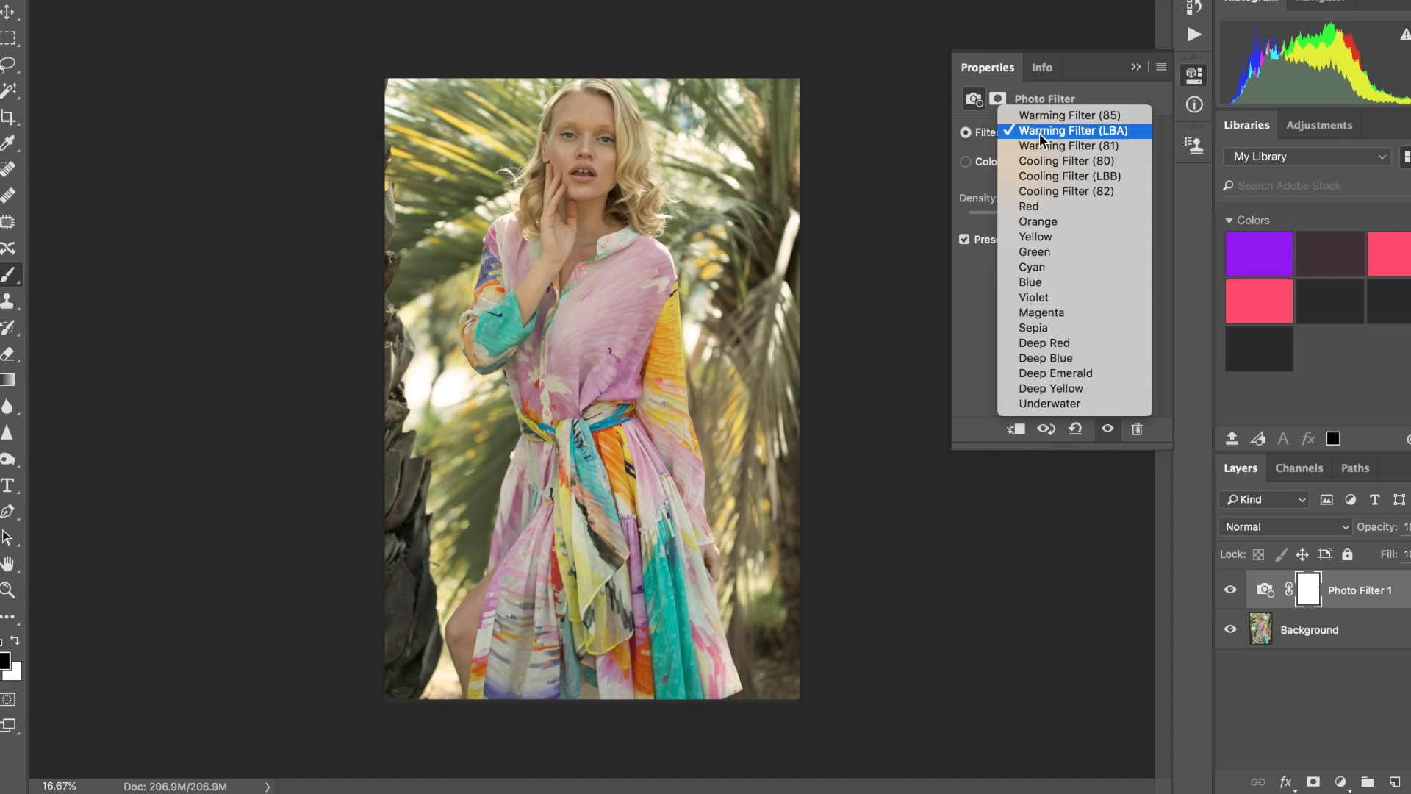
click(1037, 141)
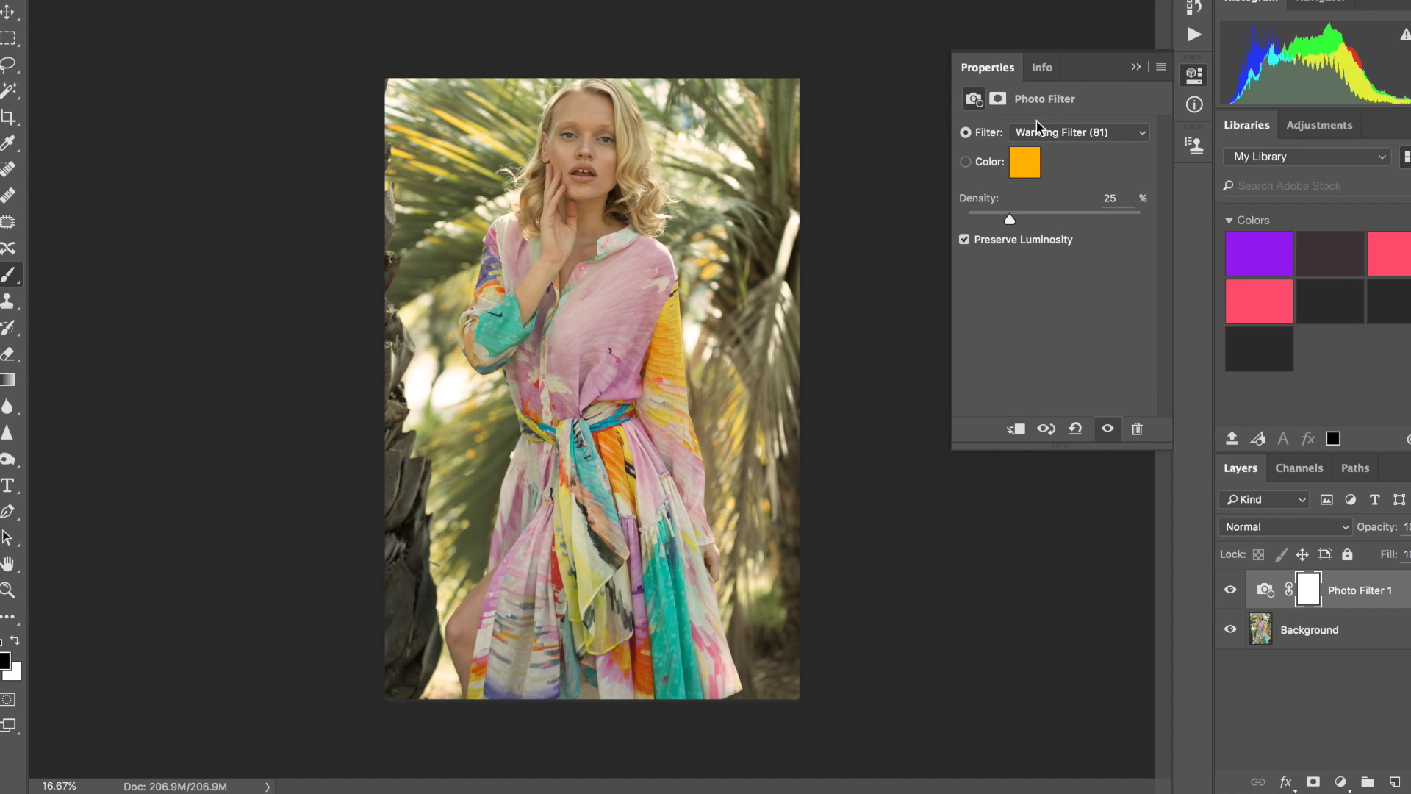
click(1038, 132)
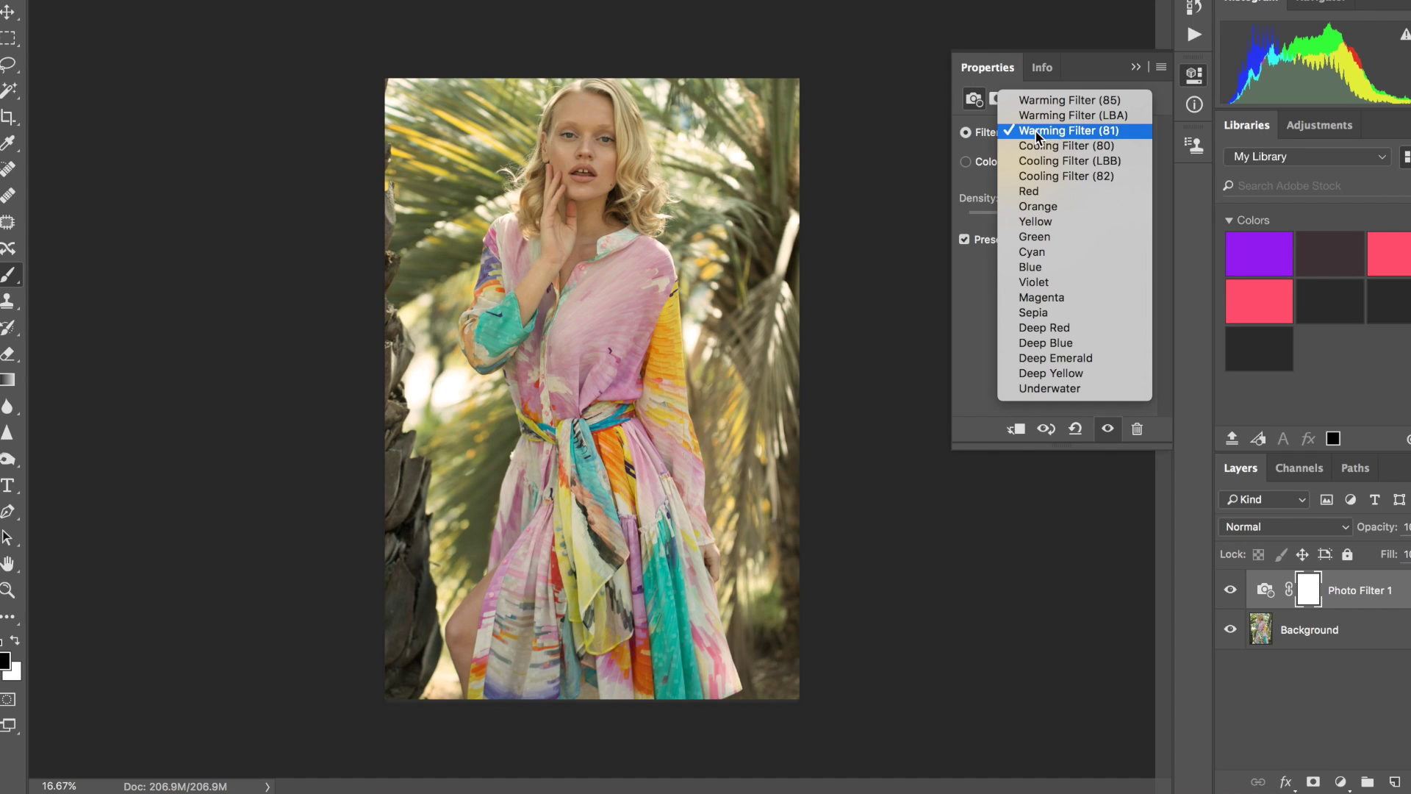
click(1053, 193)
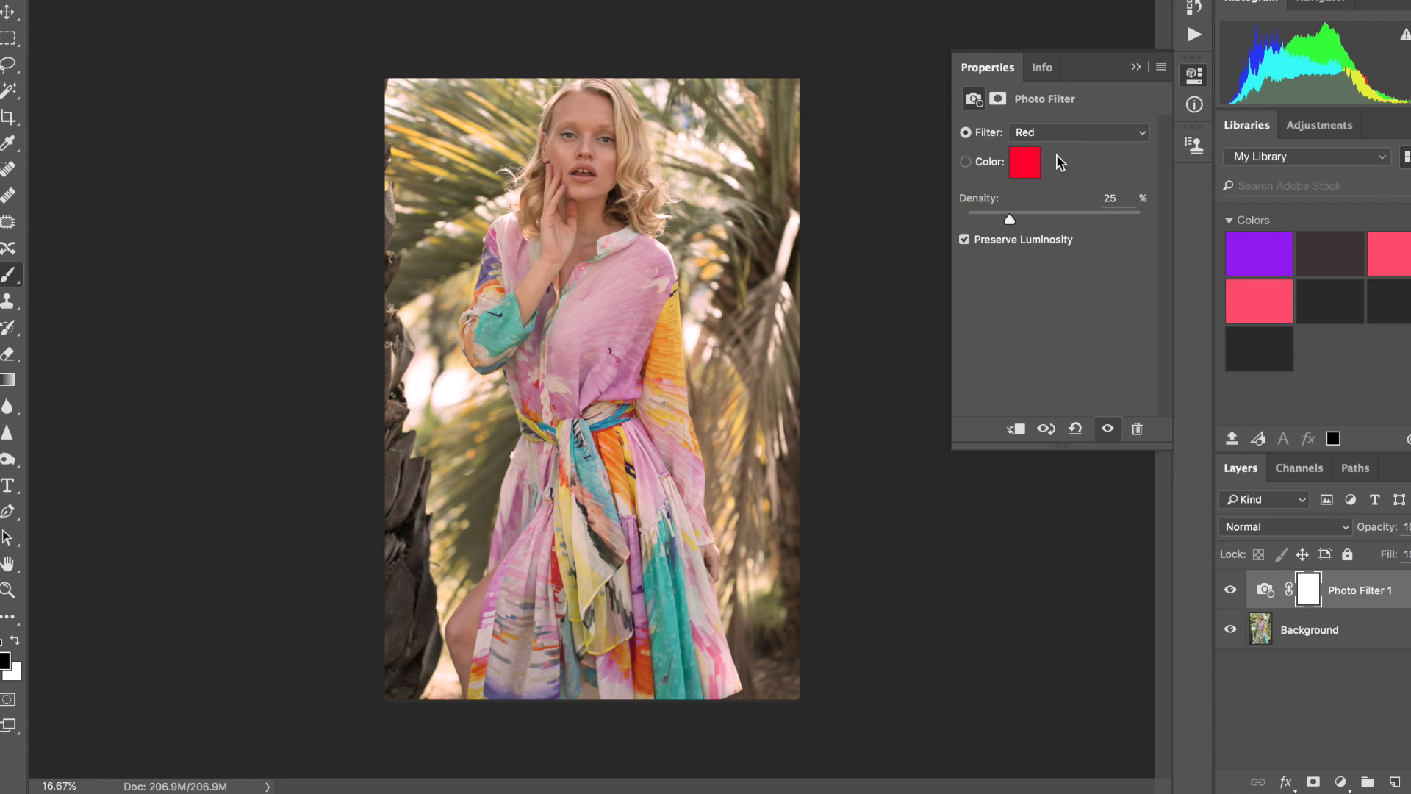
Try the Orange, Yellow, Green, Cyan and Blue filters, then settle on Violet at 25% density
click(1056, 133)
click(1052, 144)
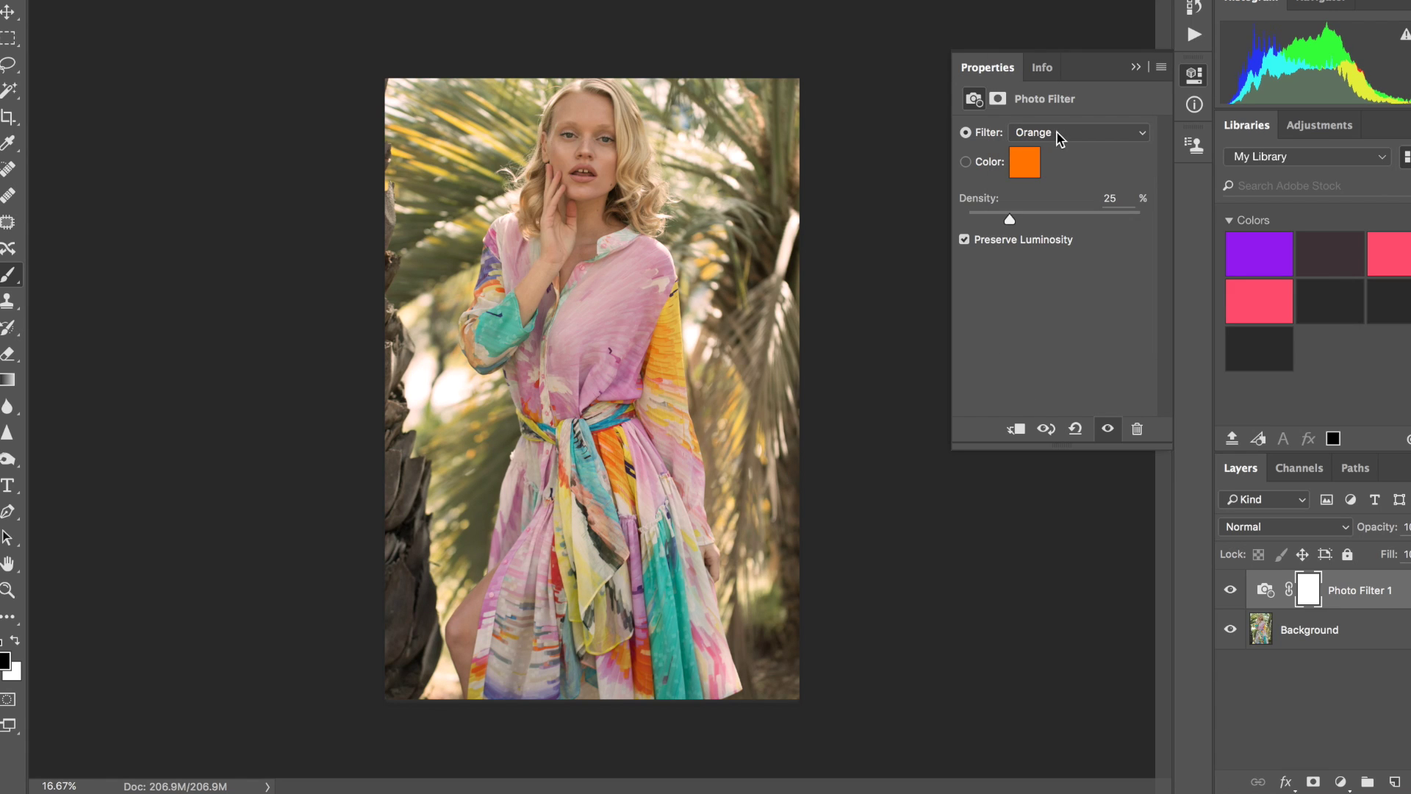
click(1062, 133)
click(1061, 148)
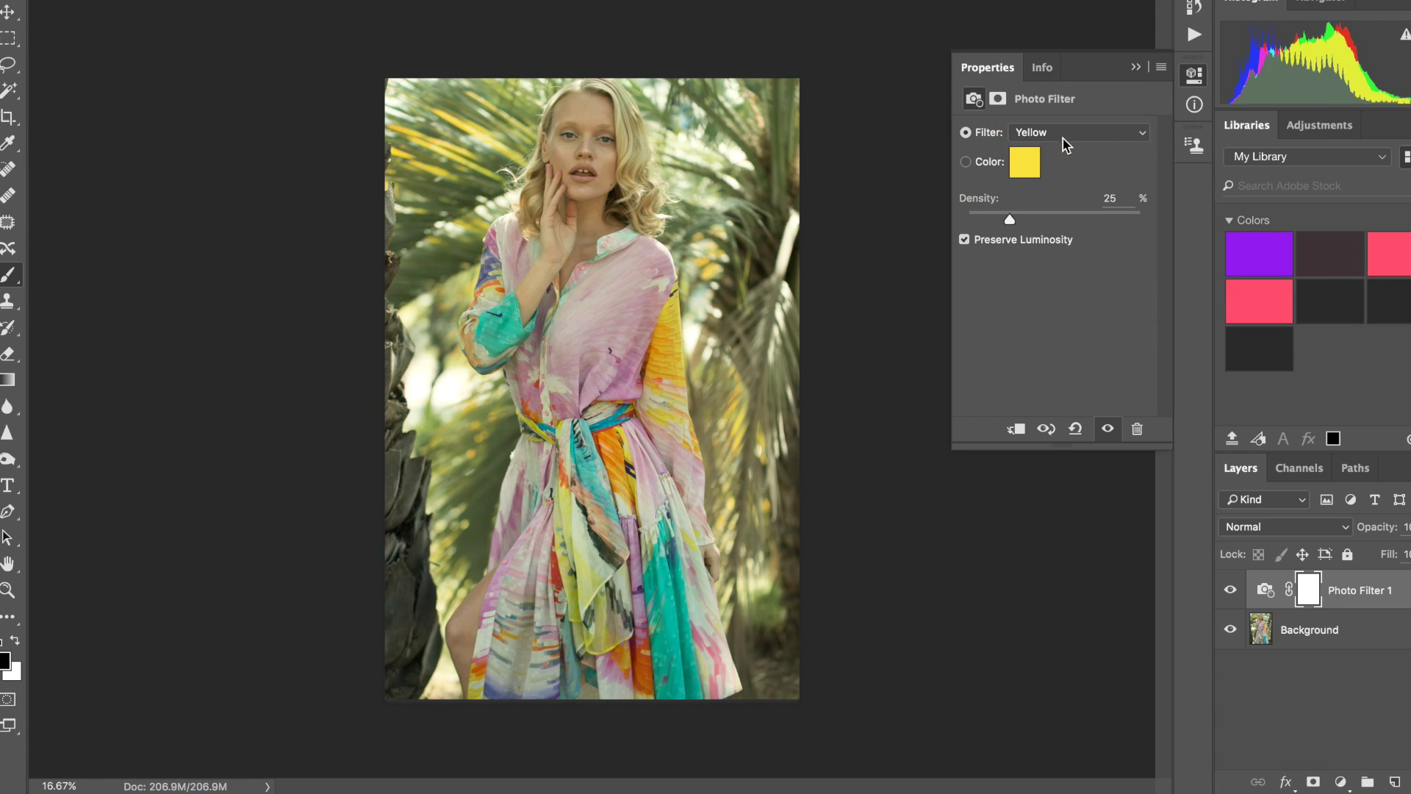
click(1065, 134)
click(1064, 146)
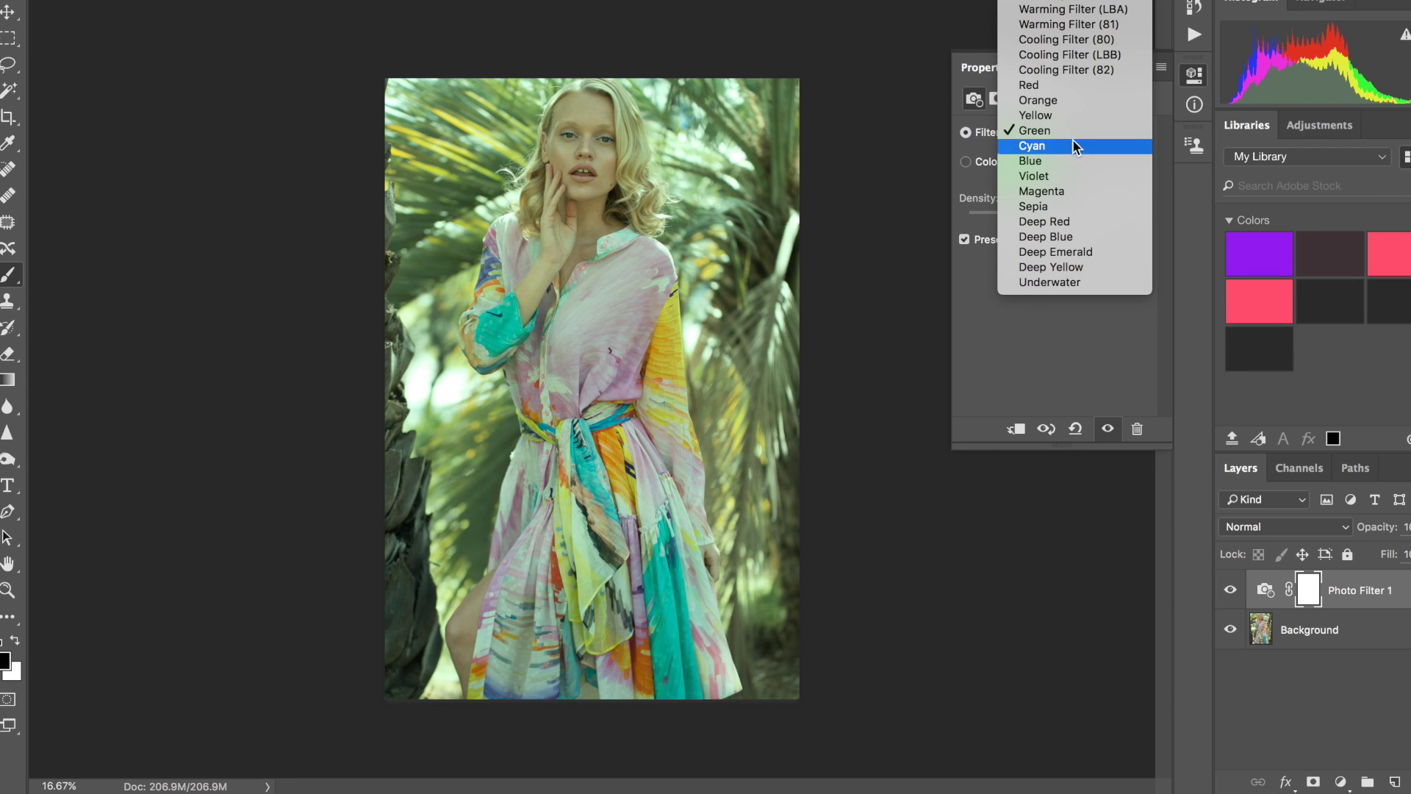
click(1073, 147)
click(1073, 130)
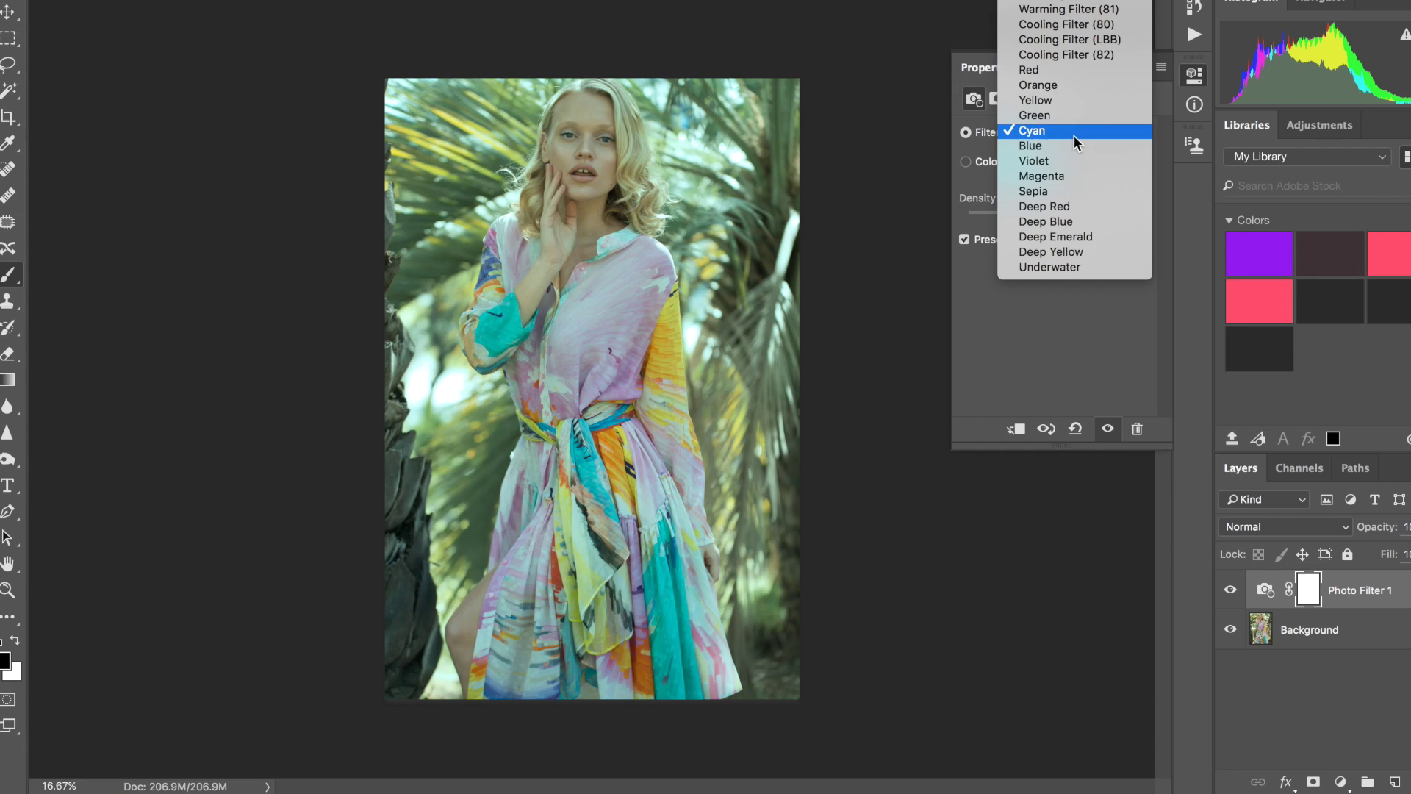
click(1075, 144)
click(1074, 134)
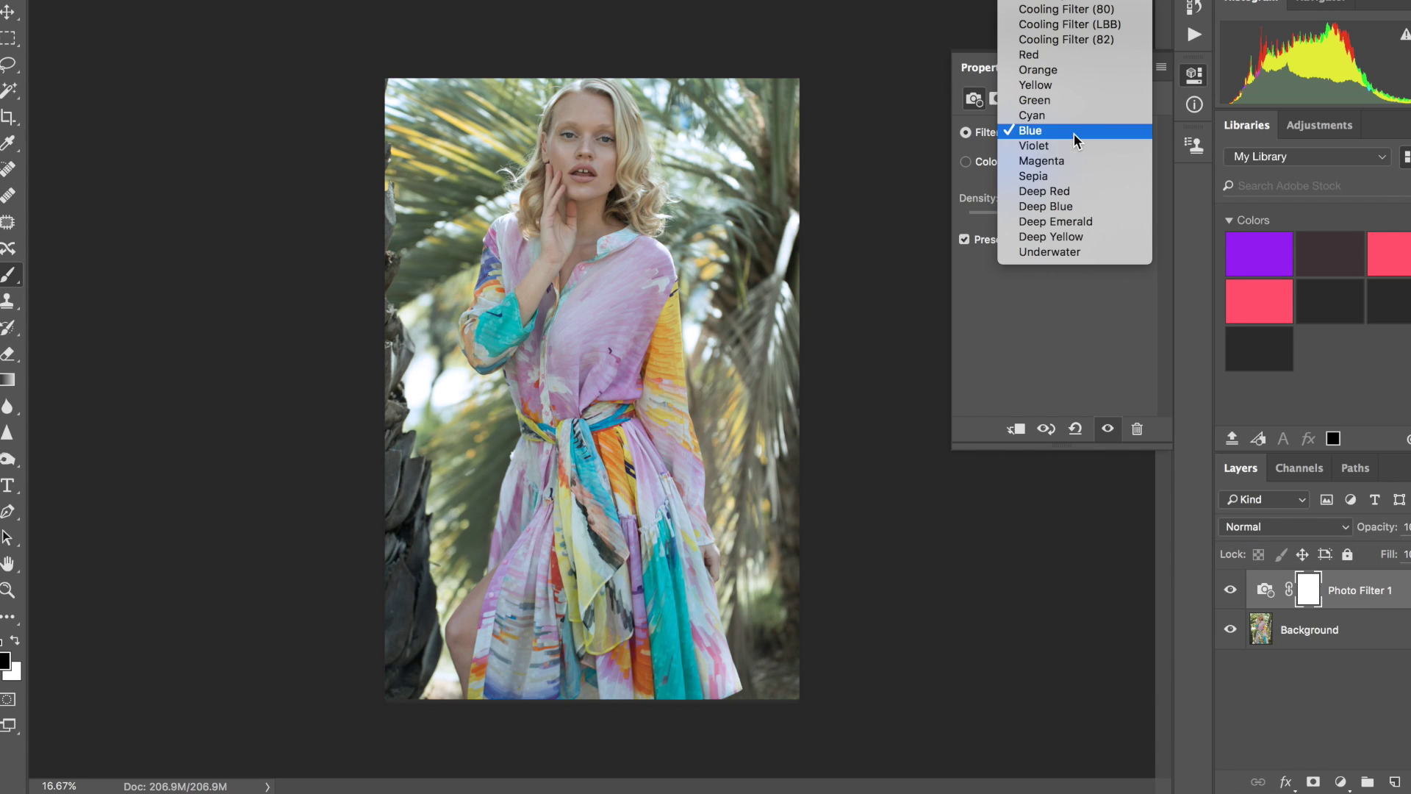
click(1074, 147)
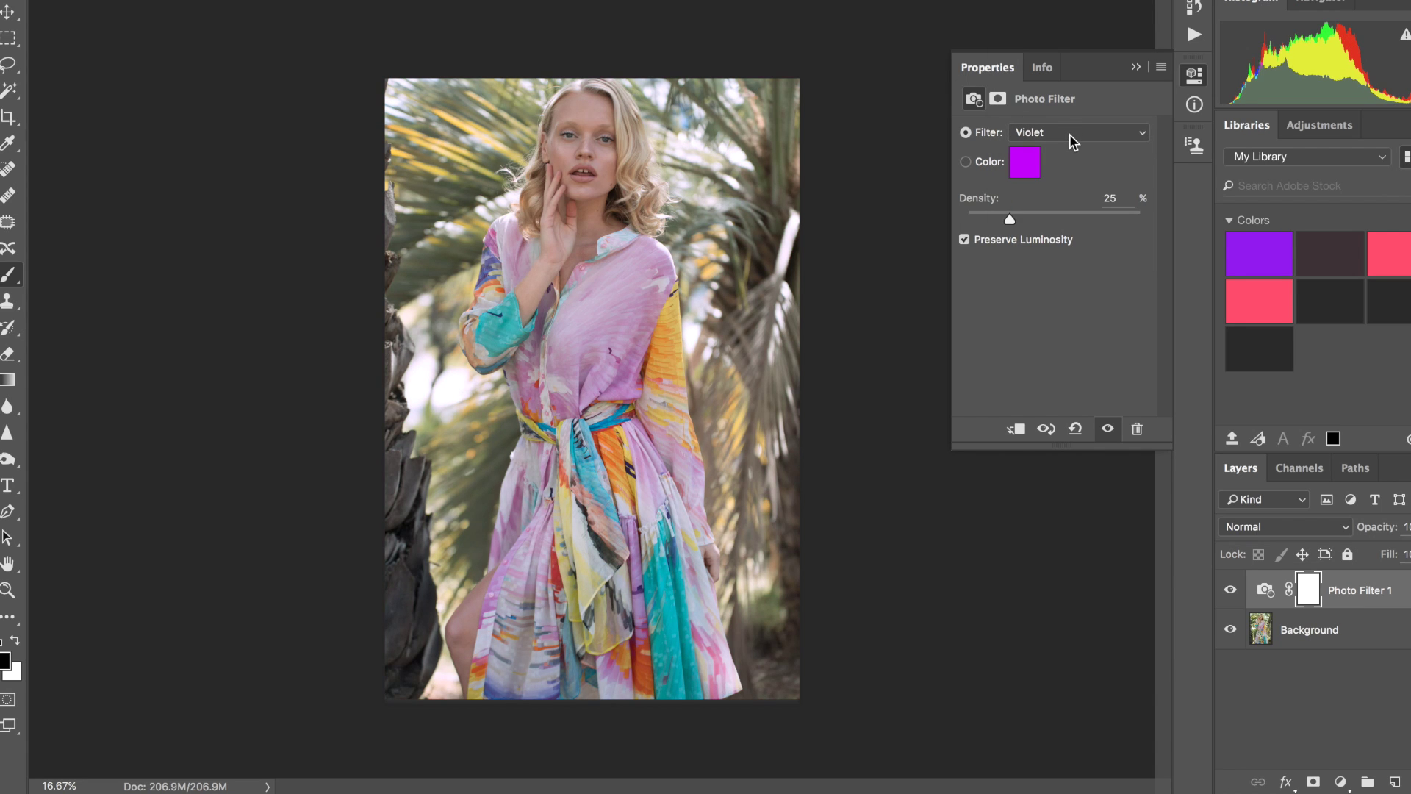
Toggle the Violet filter off and on to compare it with the original
click(1230, 590)
click(1229, 590)
click(1137, 67)
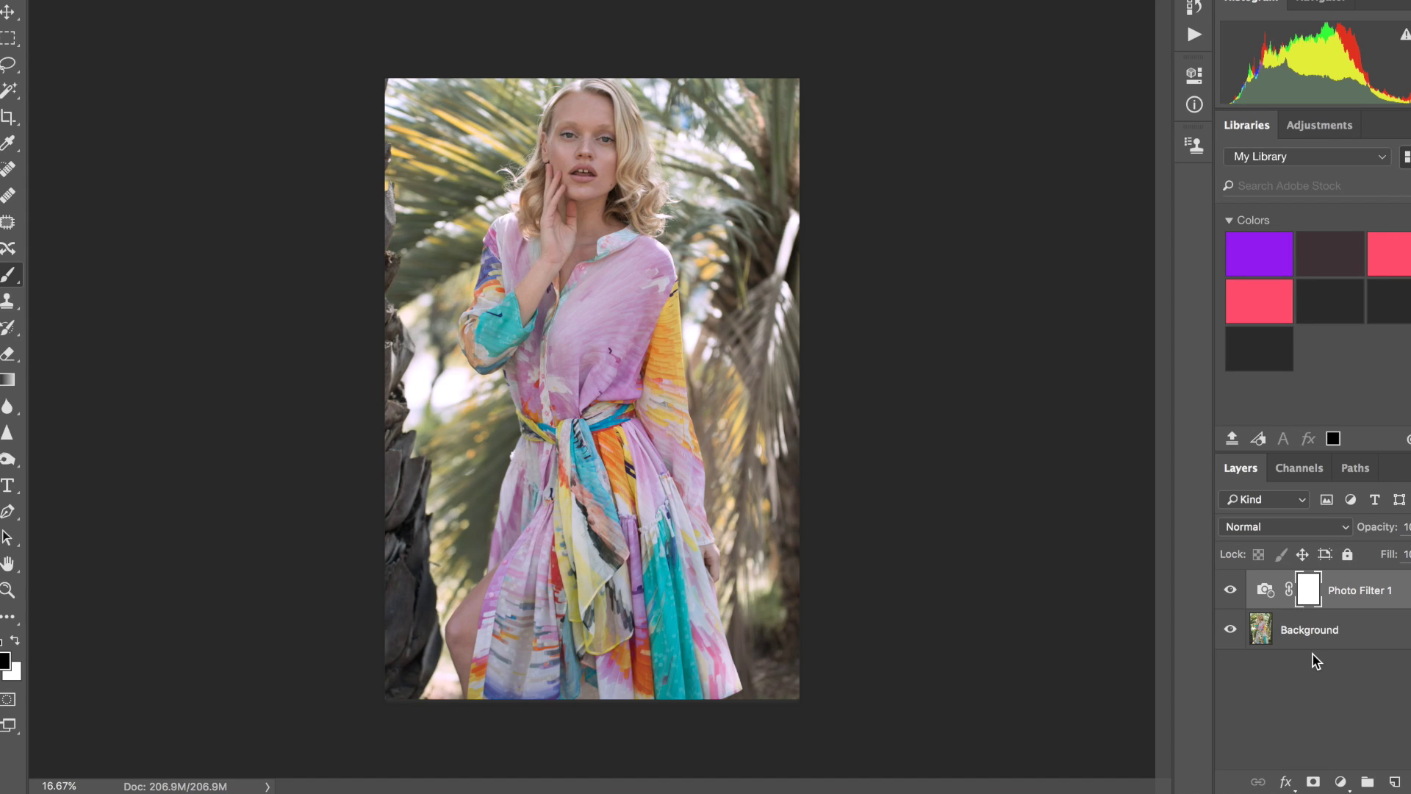
Add a second Photo Filter layer, trying Yellow, Orange and Red before choosing Sepia
click(1338, 780)
key(Escape)
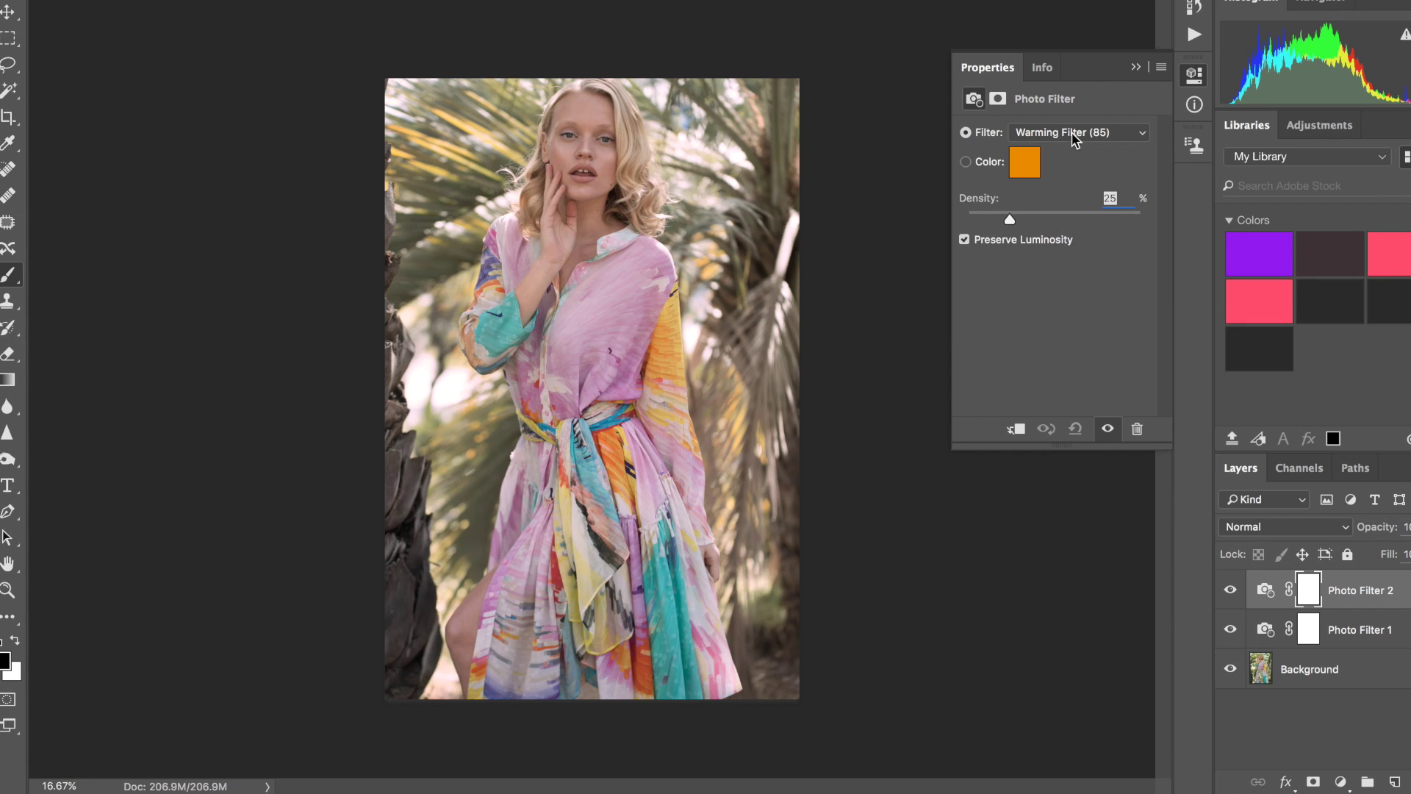
click(1075, 137)
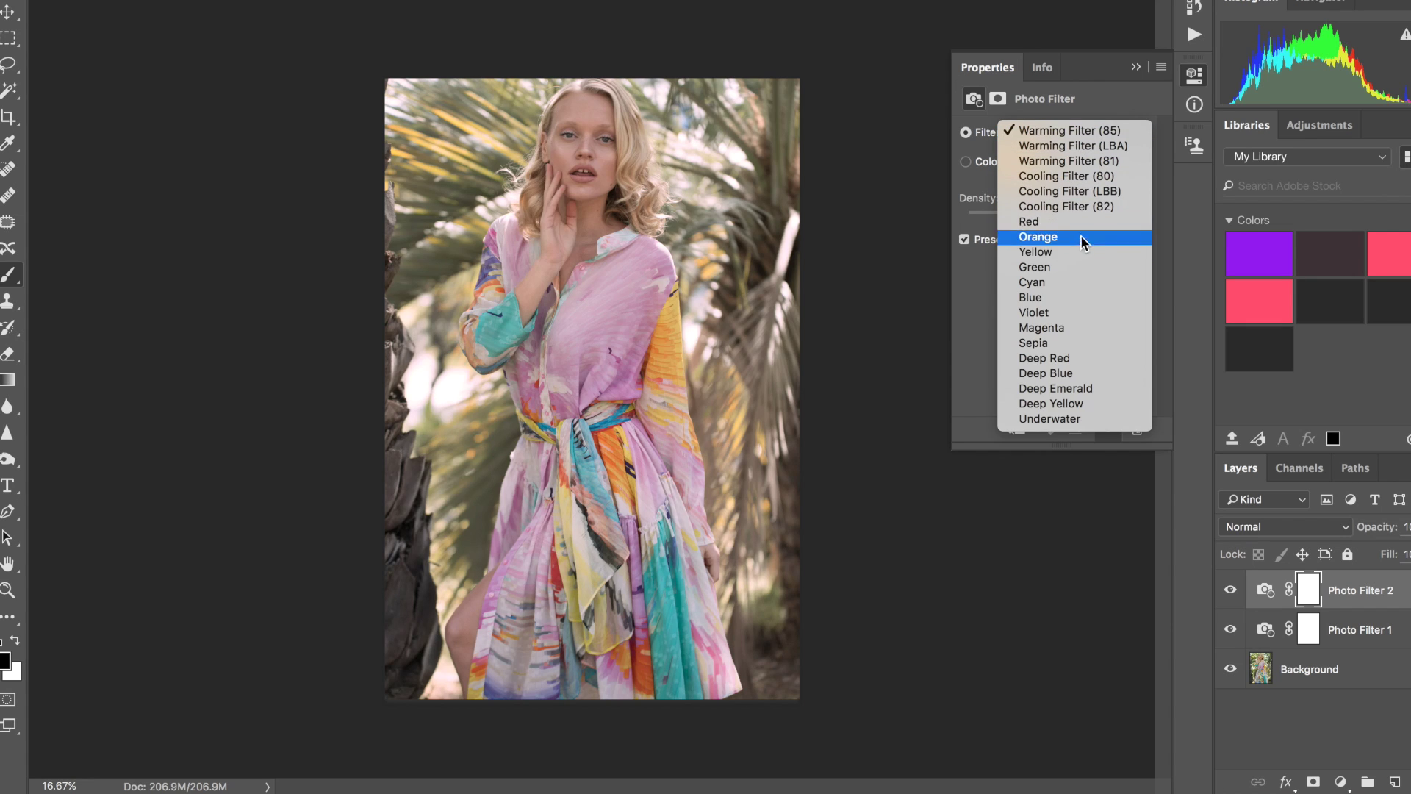
click(1081, 250)
click(1047, 131)
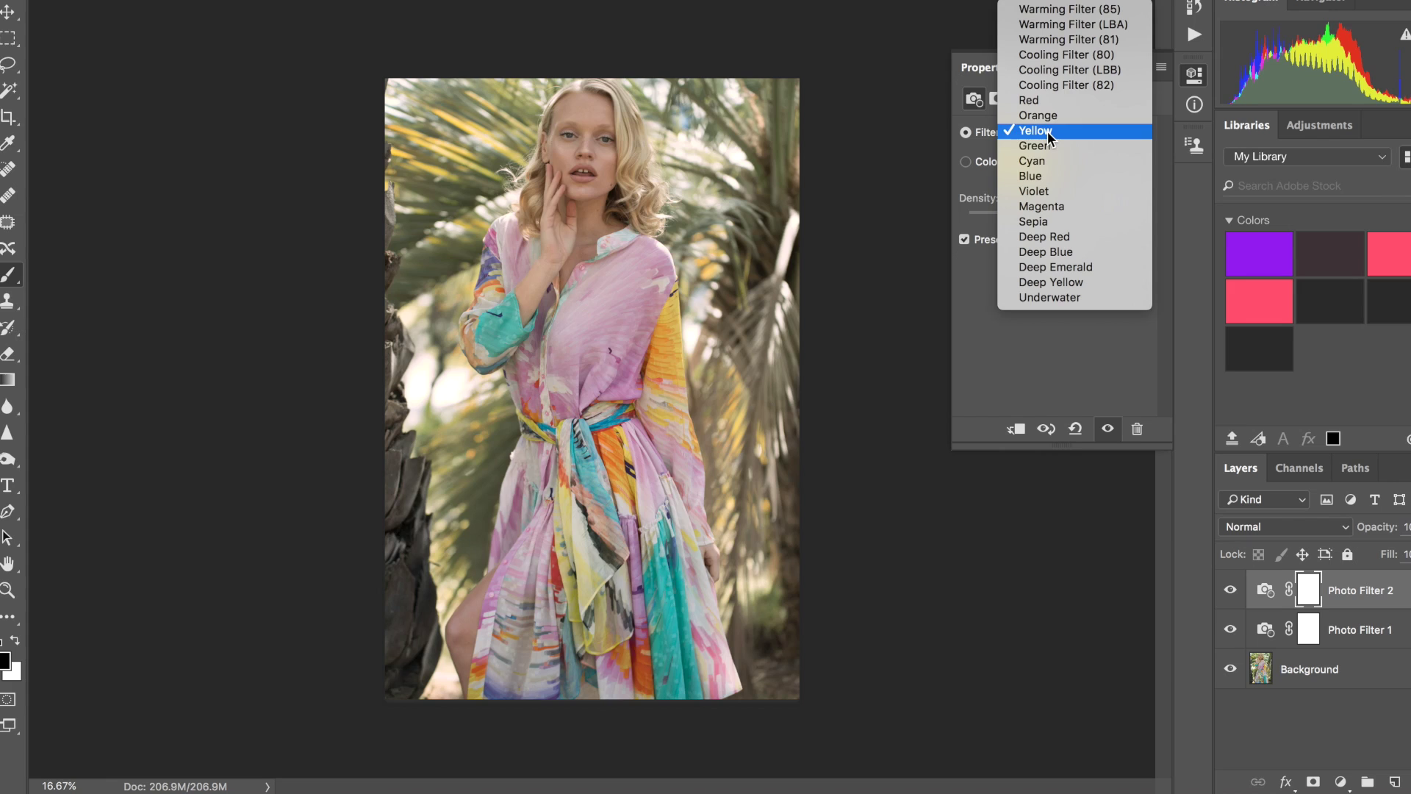
click(1048, 119)
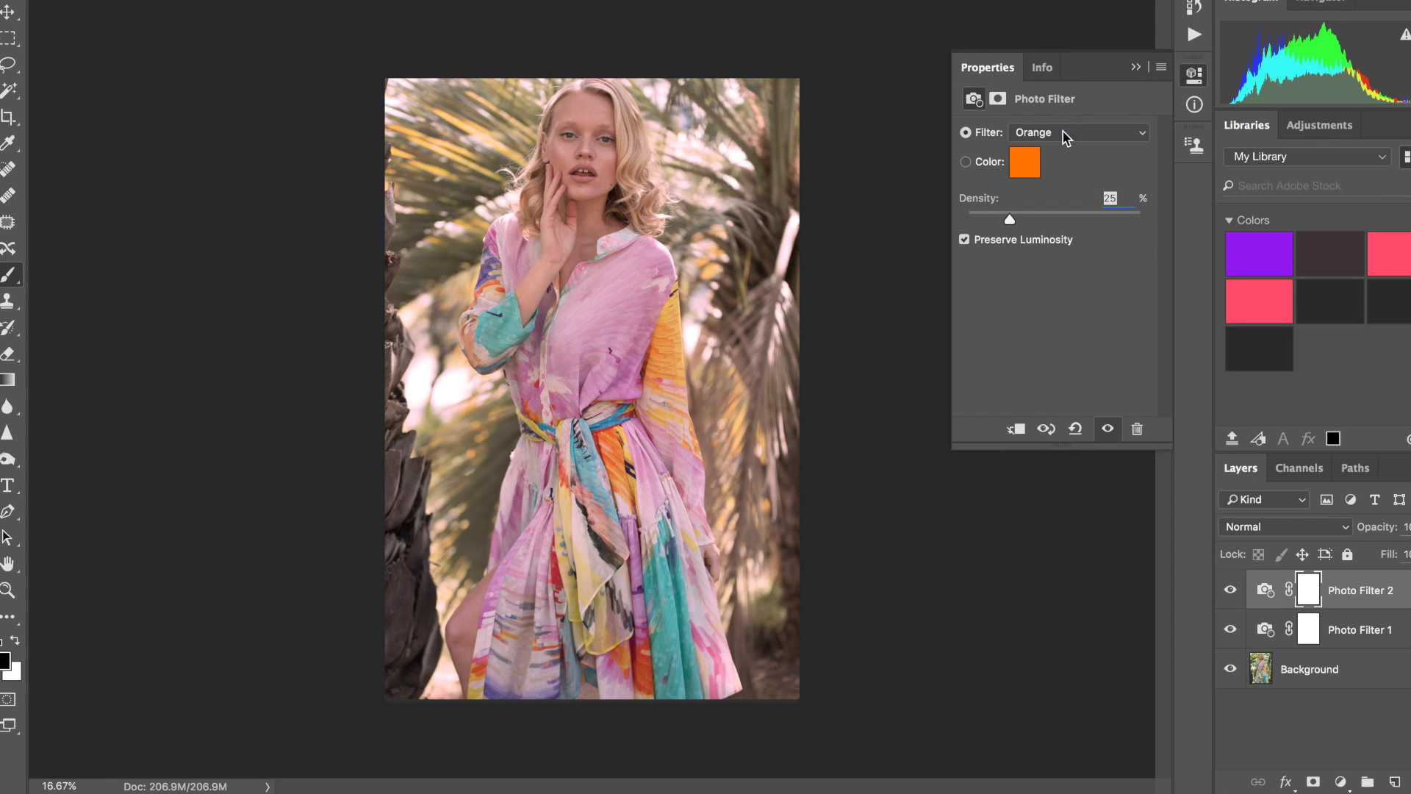
click(1065, 136)
click(1061, 117)
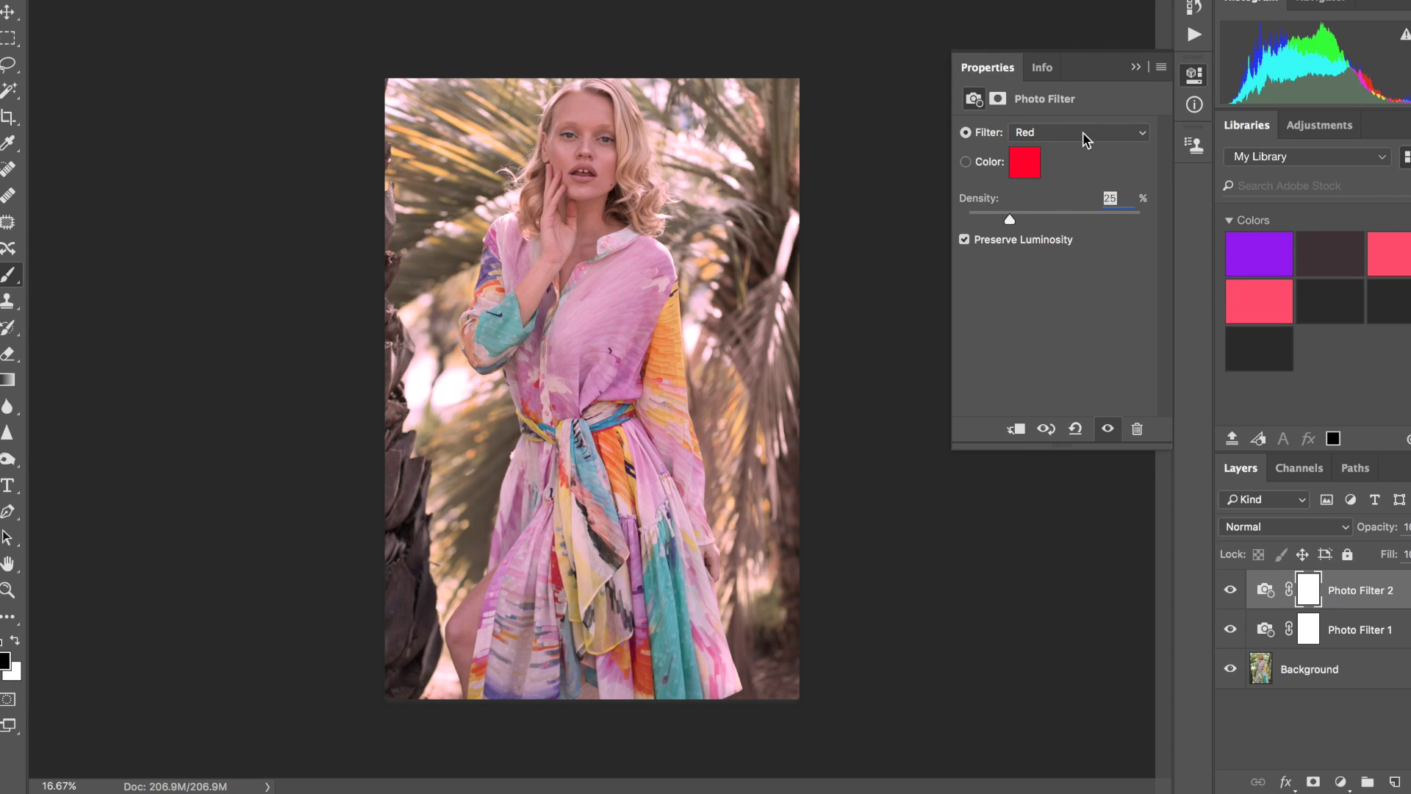
click(1084, 135)
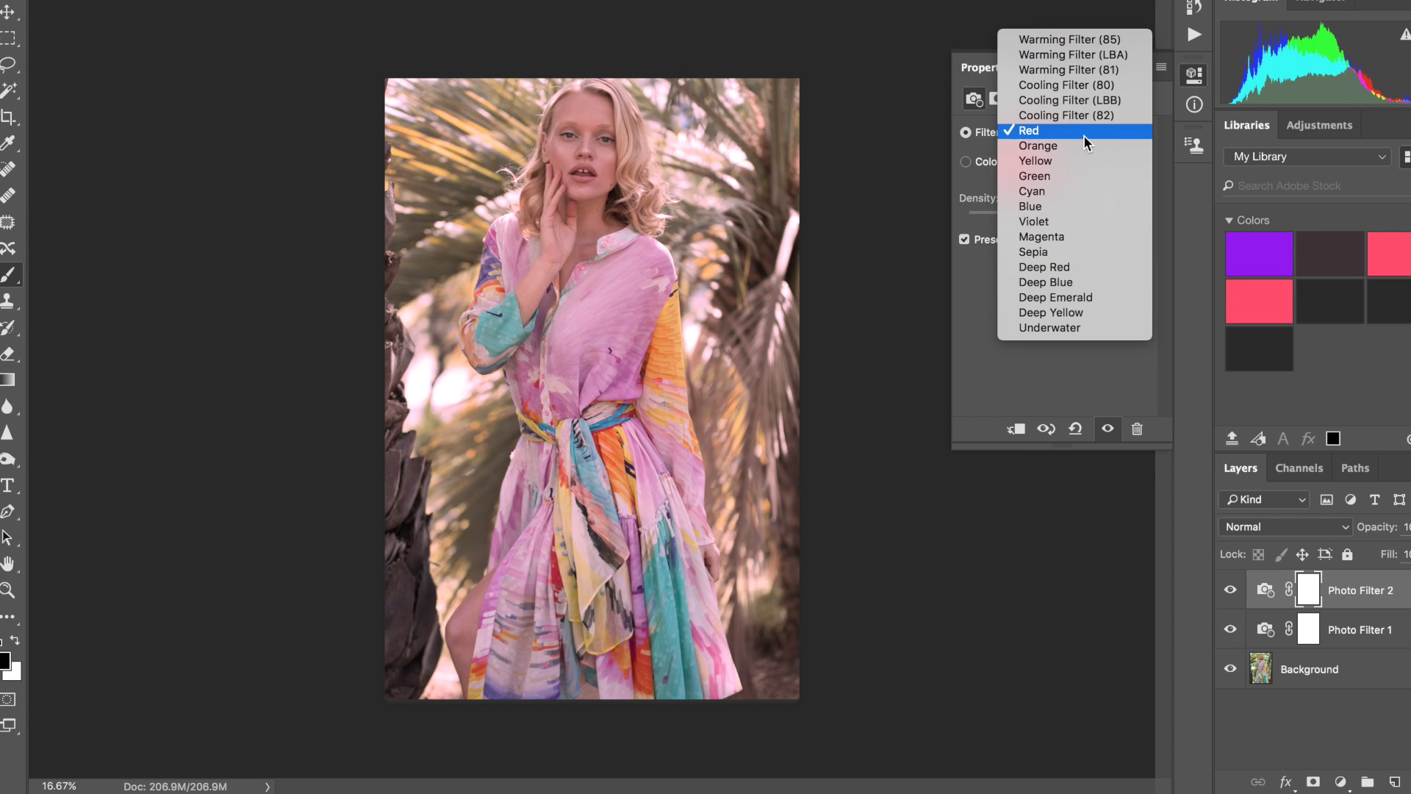
click(1087, 251)
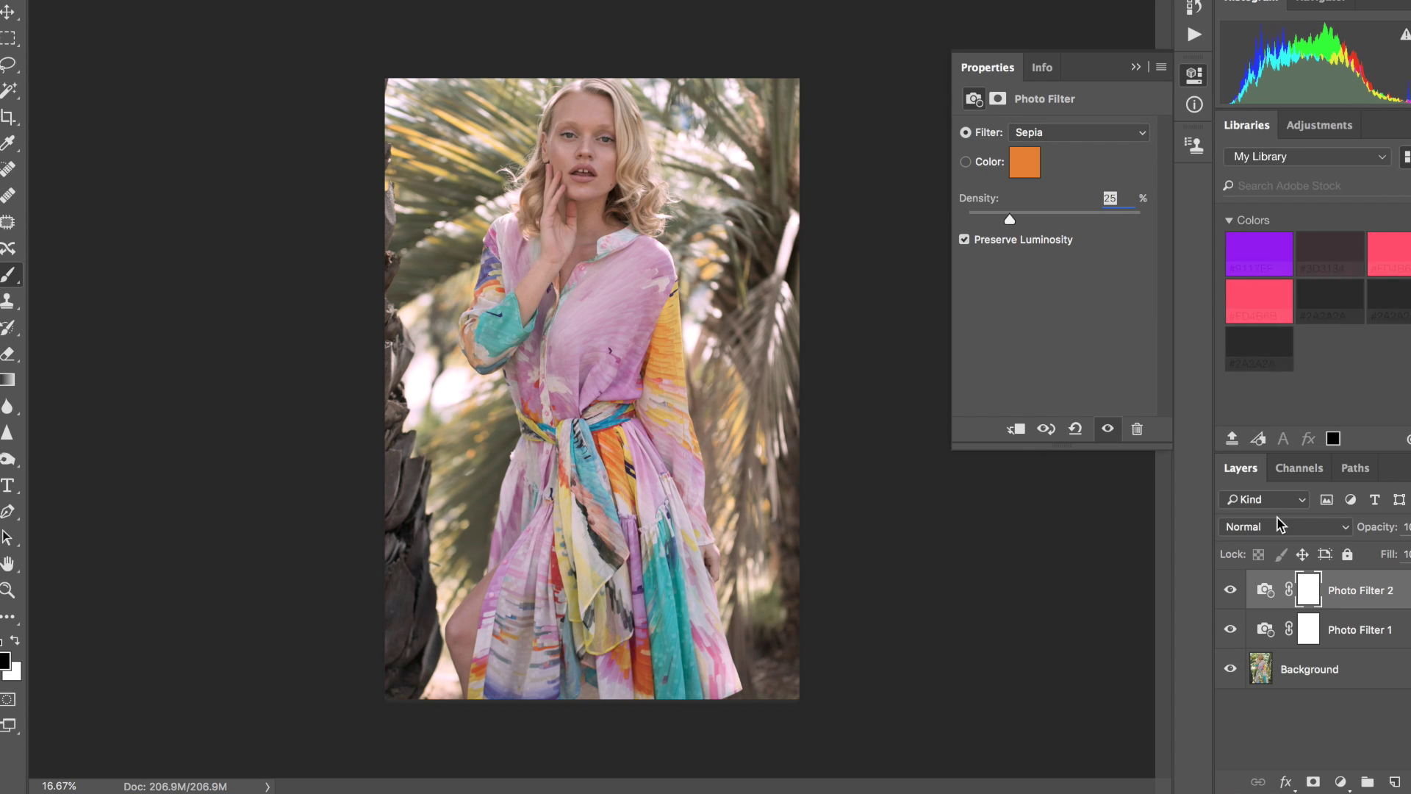
Toggle the Sepia filter off and on to compare
click(1232, 590)
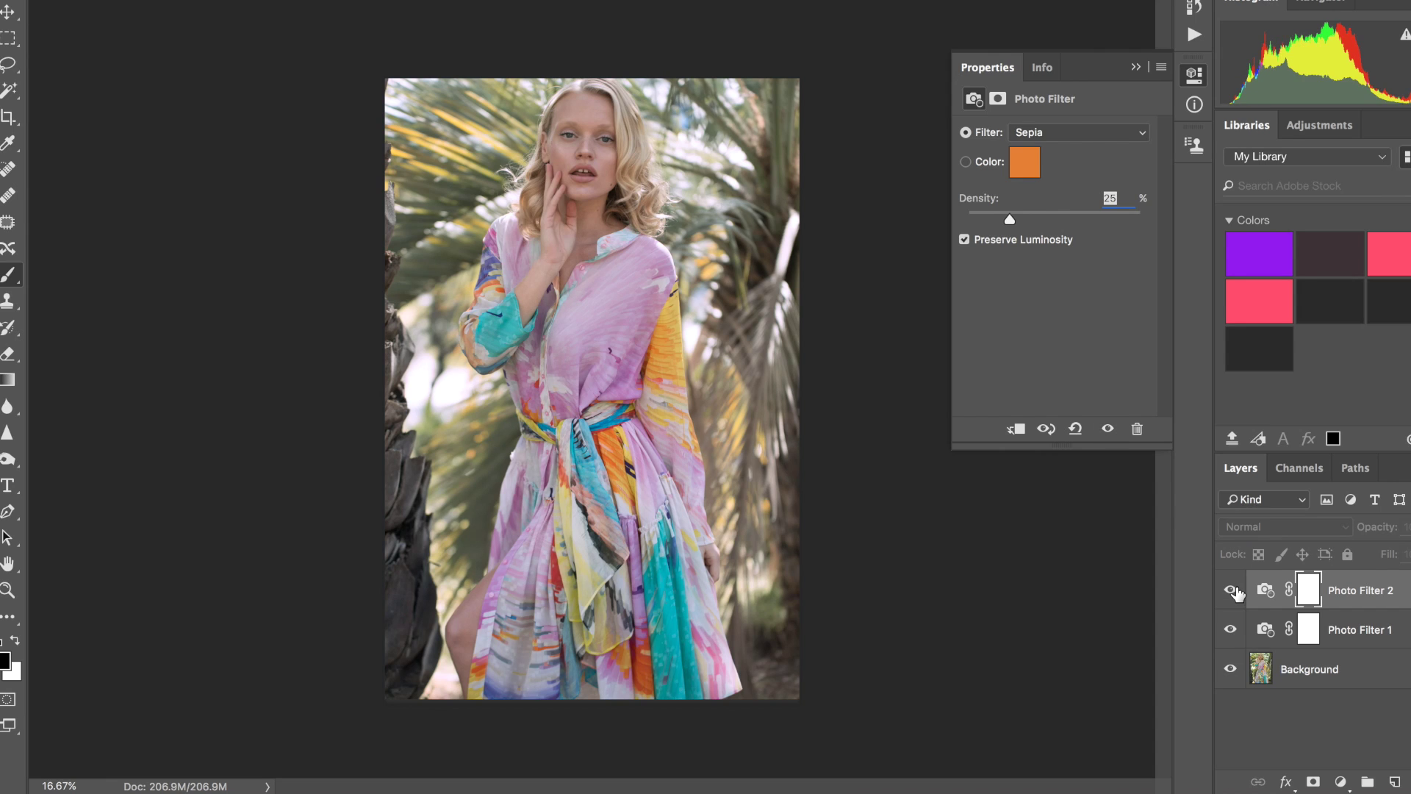
click(1232, 589)
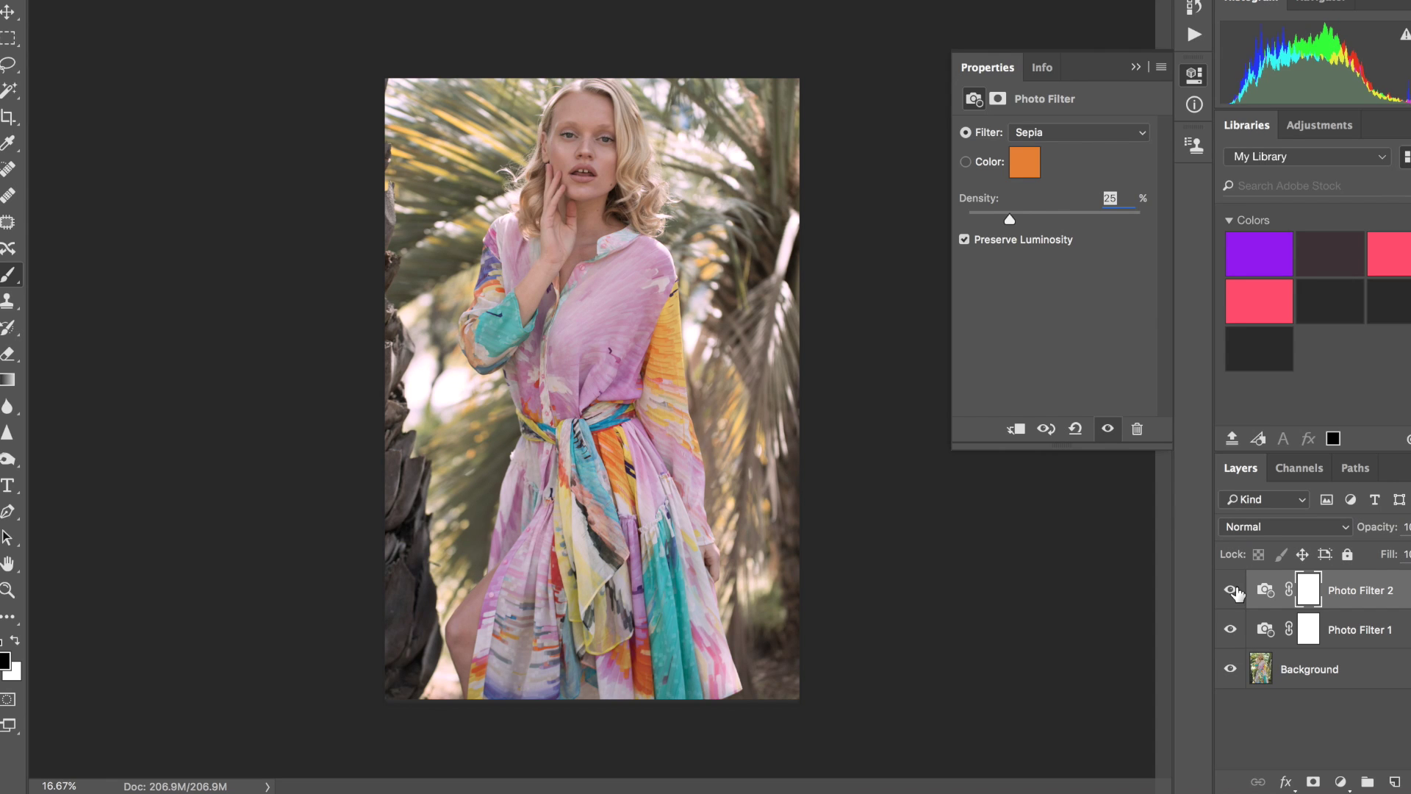
click(1137, 67)
Lower the Violet Photo Filter 1 density to 26%
double_click(1258, 629)
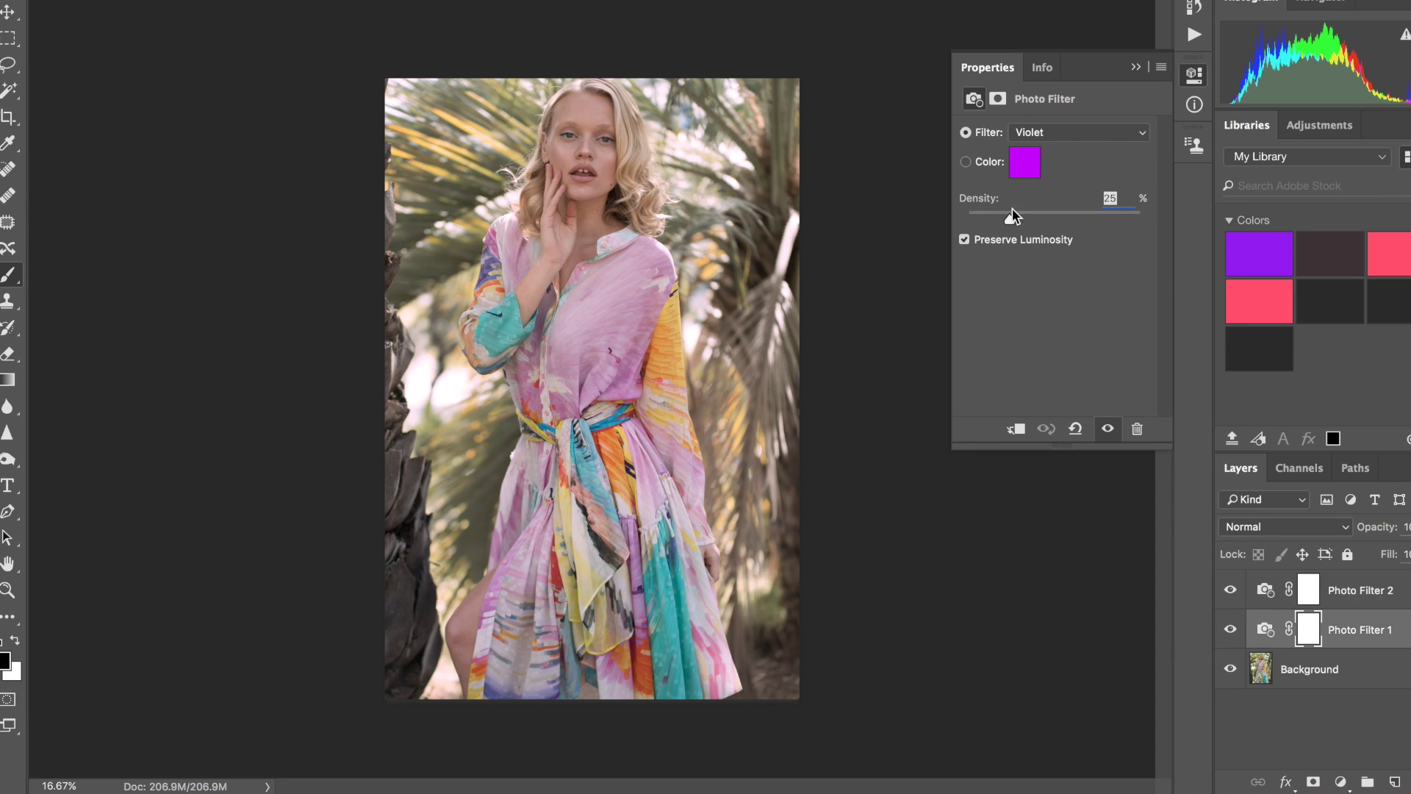
drag(1030, 213, 1012, 215)
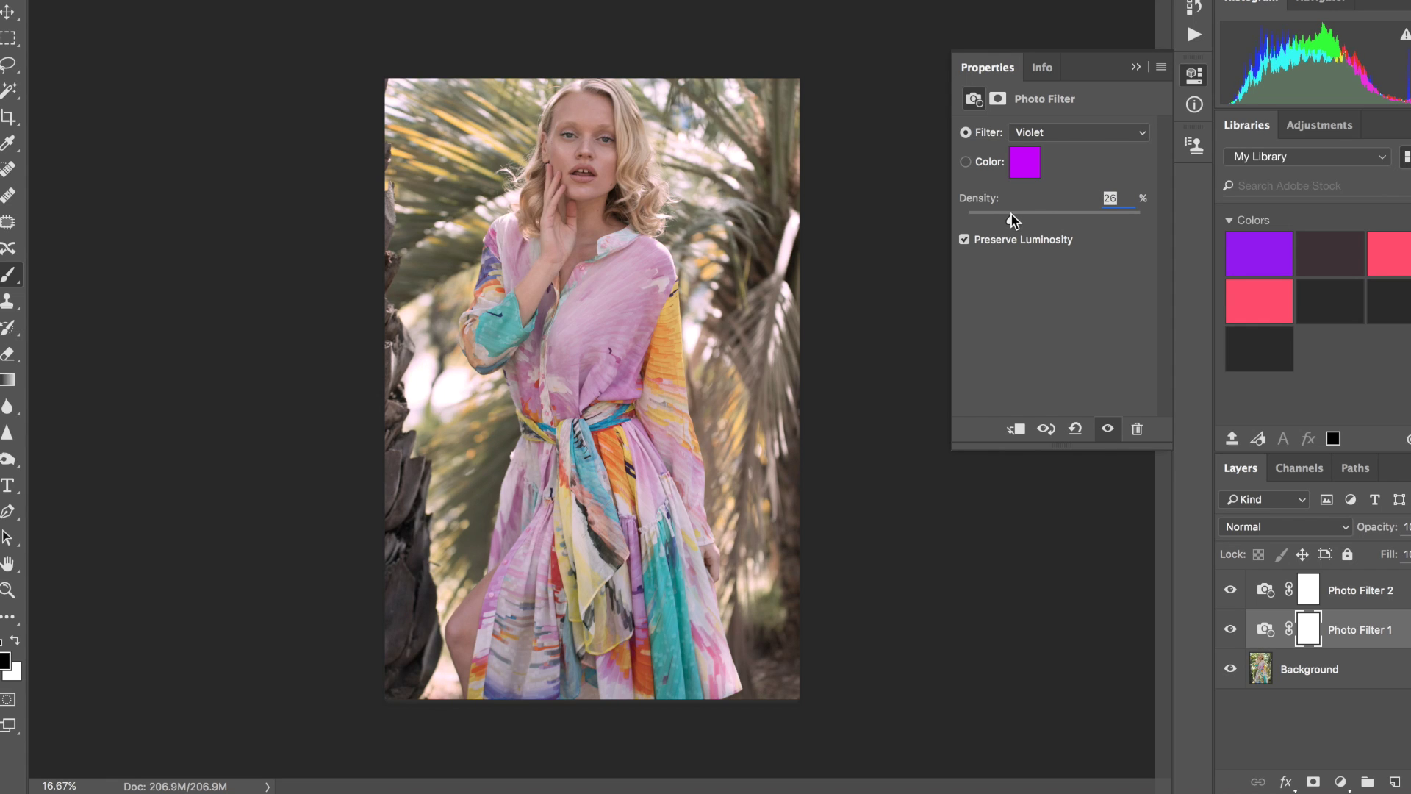
click(1130, 71)
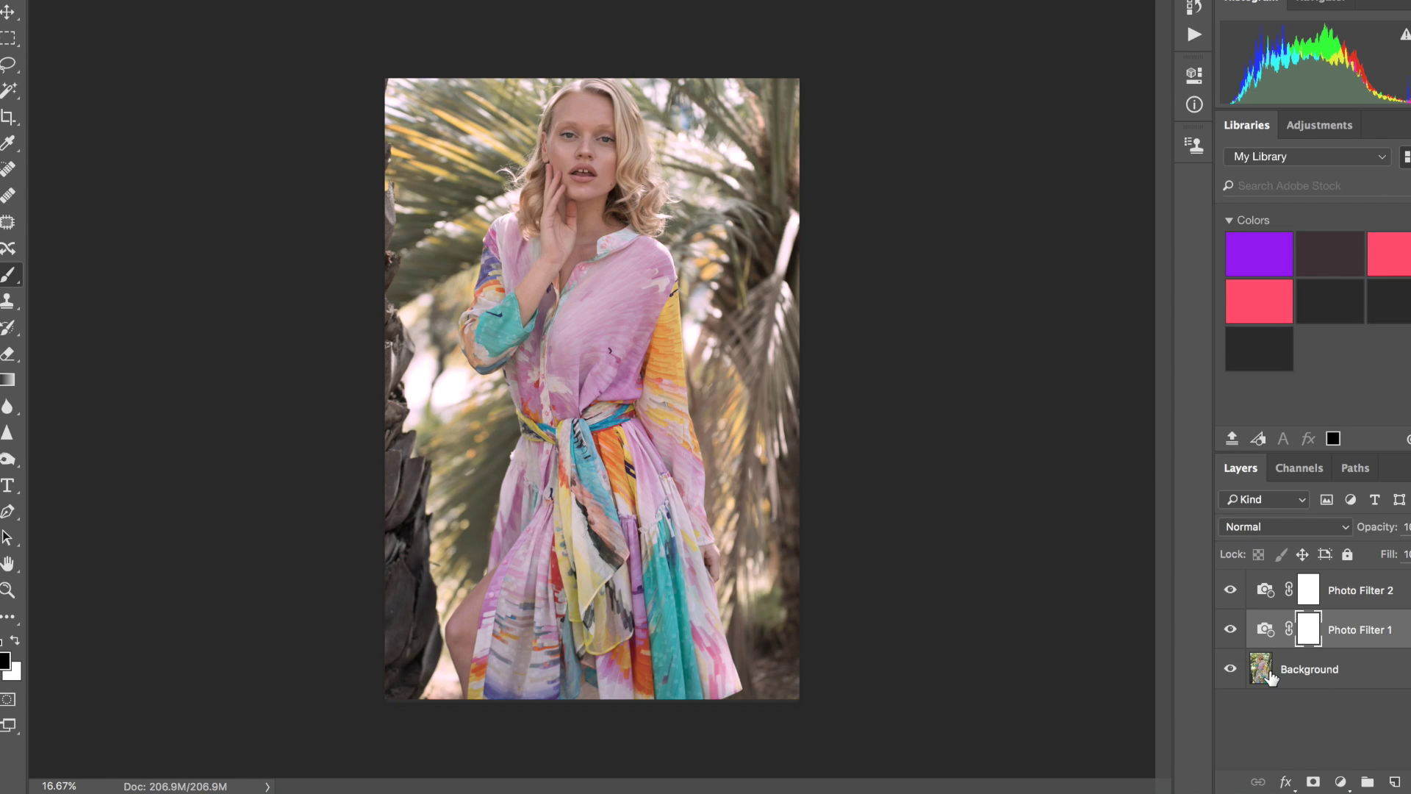
click(1341, 781)
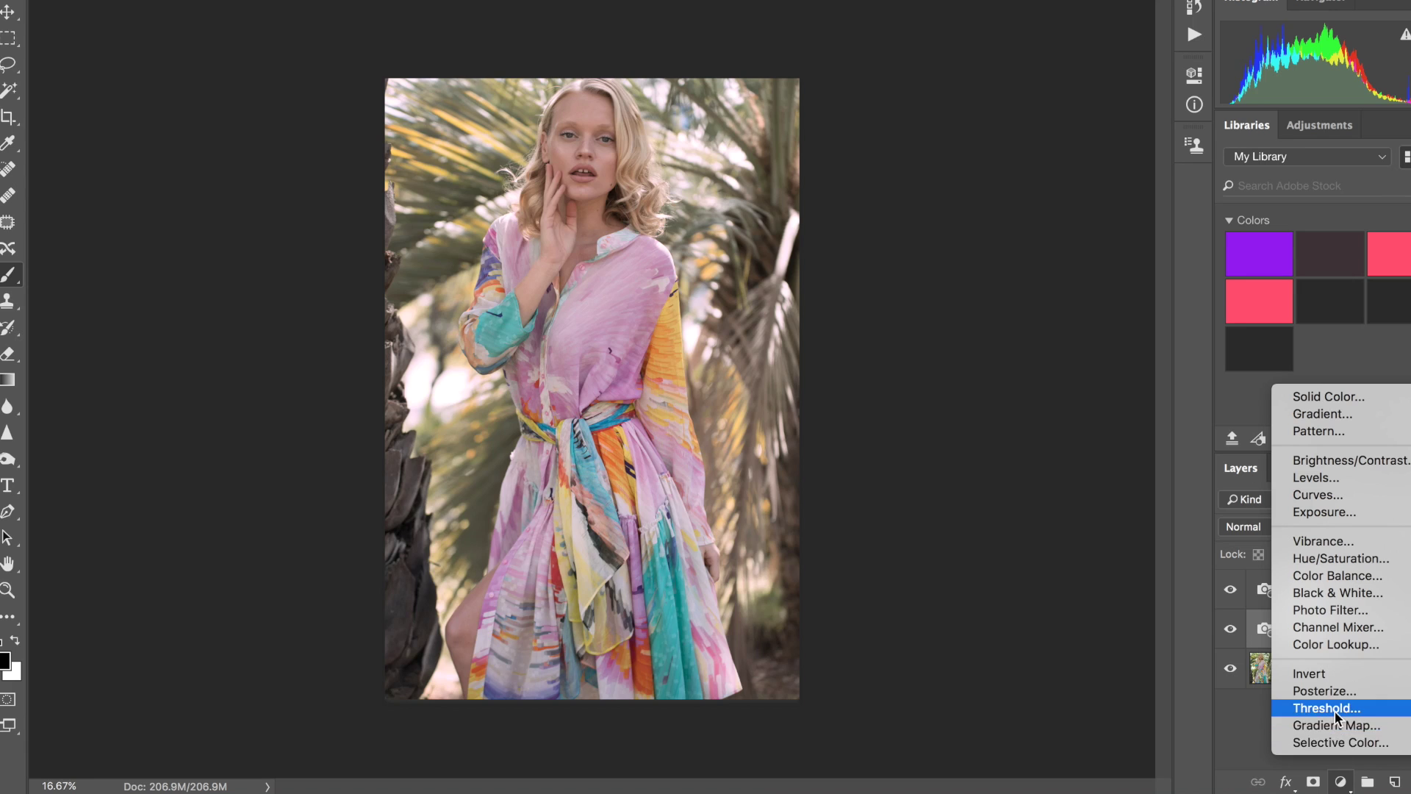
Add a Selective Color layer and raise Yellow in the Neutrals to about +8
click(1338, 744)
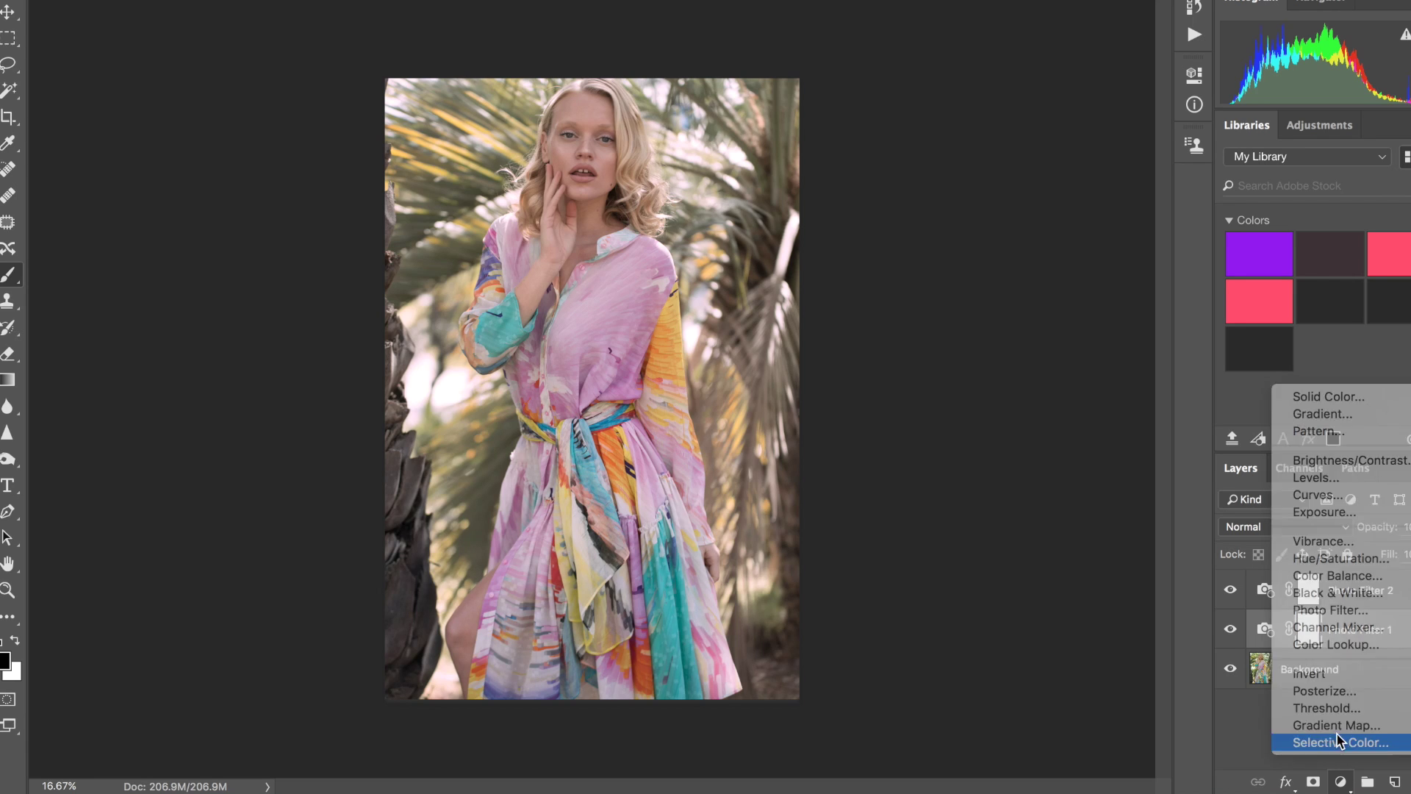
click(1051, 155)
click(1055, 276)
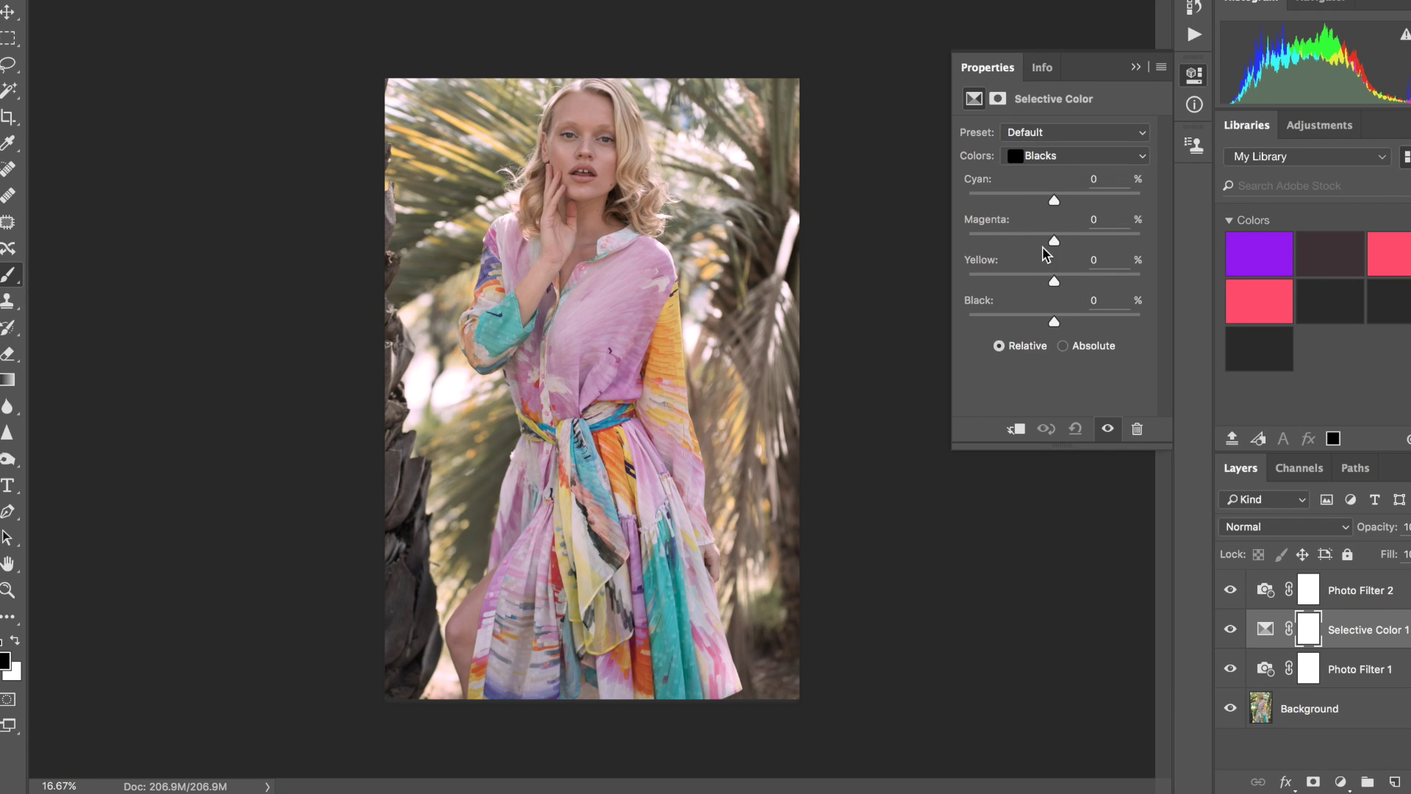
click(1039, 162)
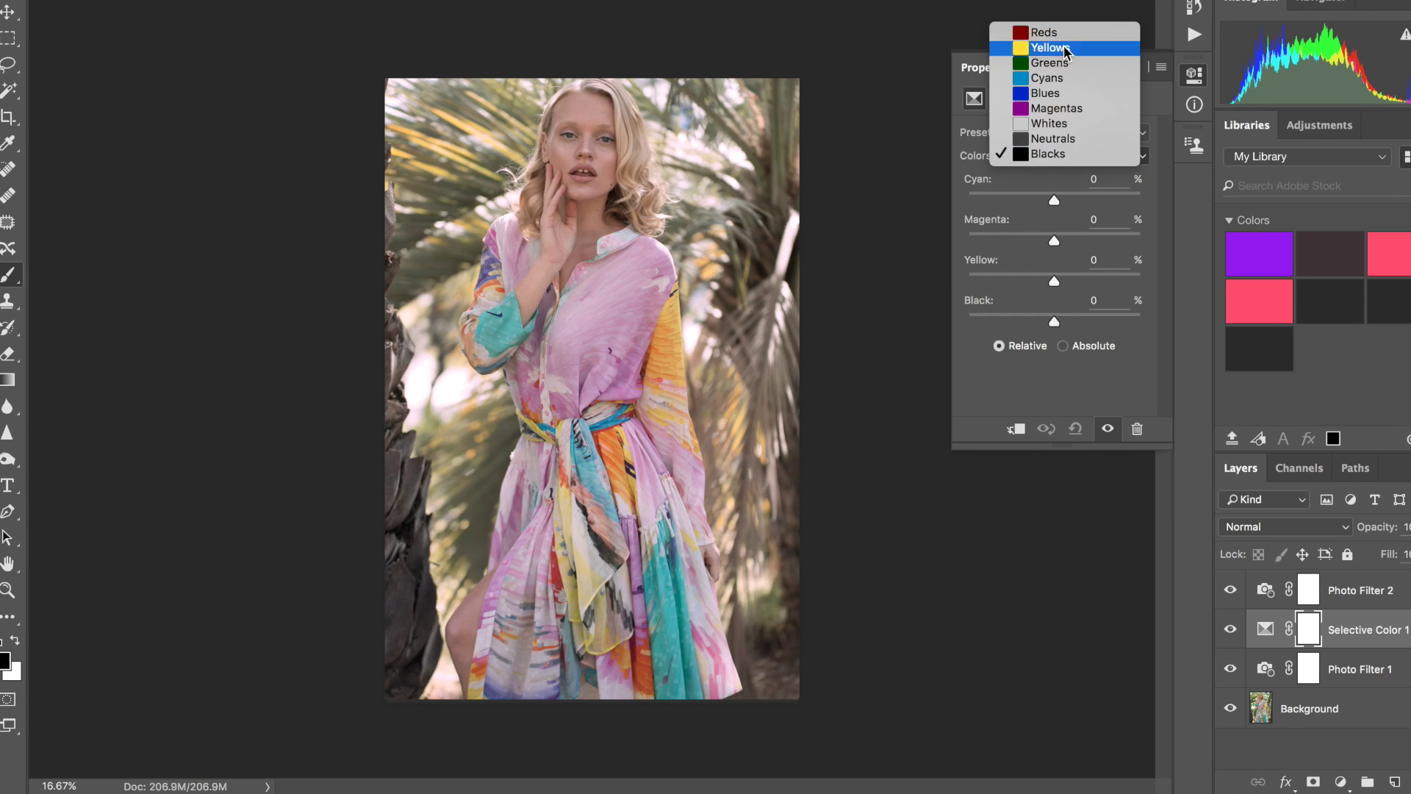
click(1059, 138)
drag(1052, 280, 1051, 281)
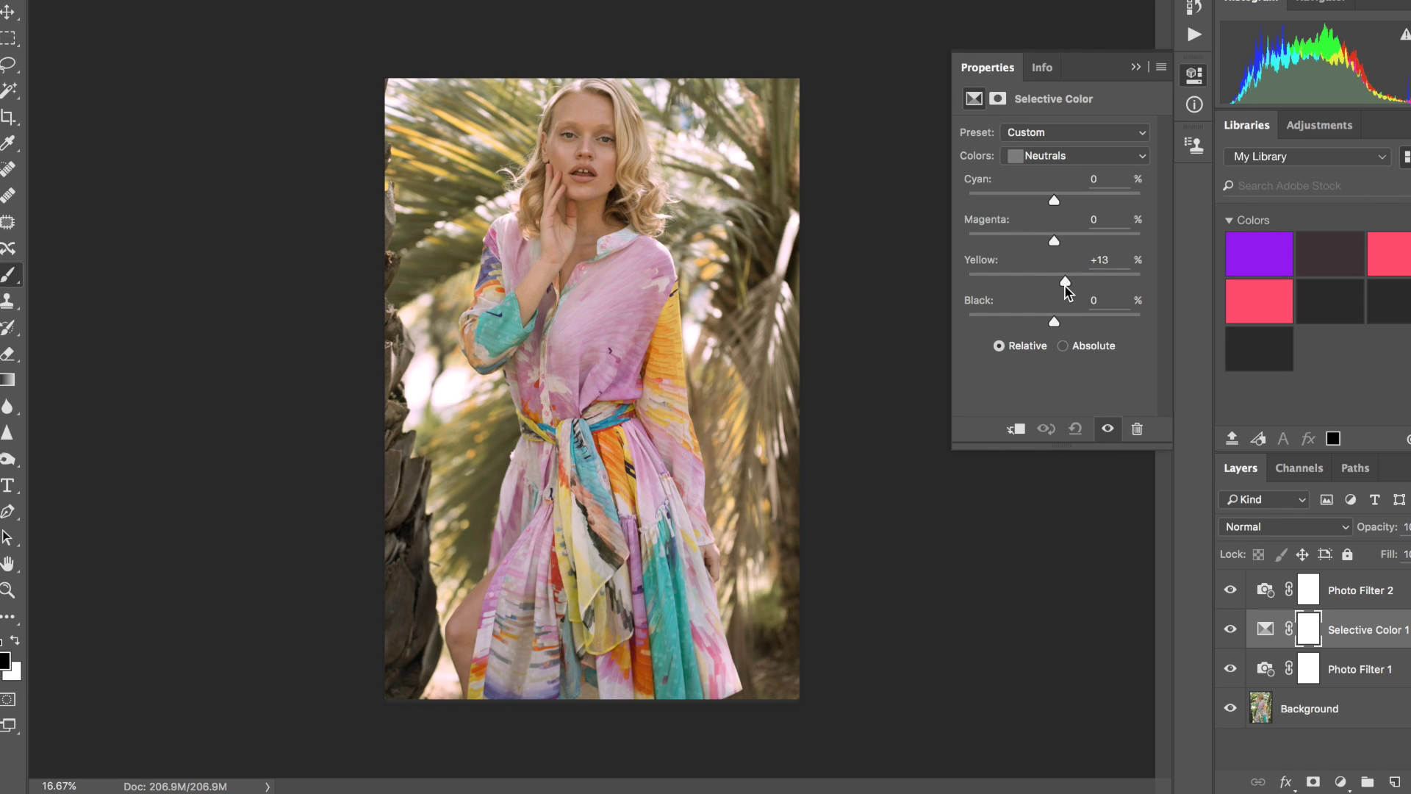
drag(1060, 285, 1046, 241)
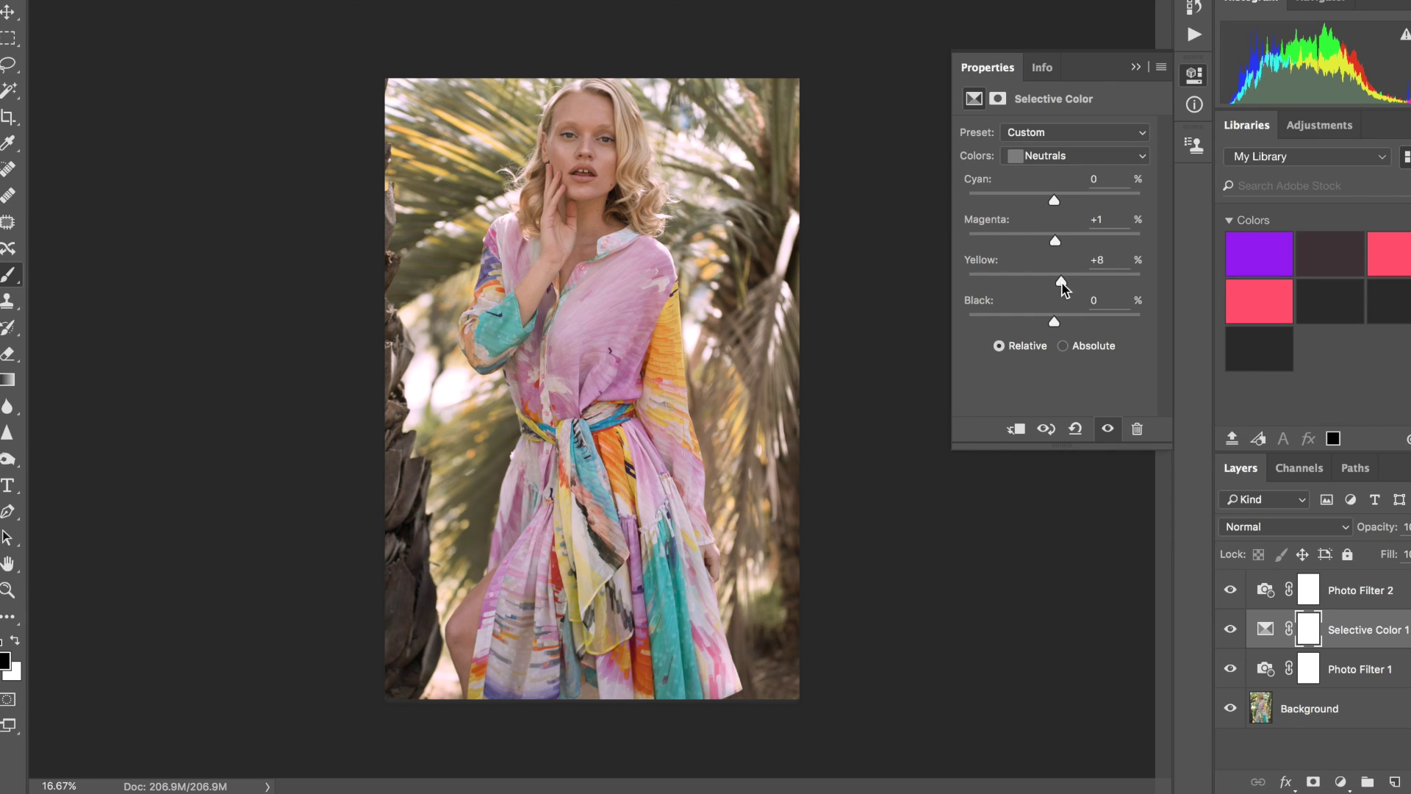
Set the Whites to Magenta +9 and Yellow +8
click(1061, 155)
click(1061, 140)
mouse_move(1056, 285)
mouse_down()
mouse_move(1107, 283)
mouse_move(1042, 278)
mouse_move(1061, 271)
mouse_up()
mouse_move(1055, 247)
mouse_down()
mouse_move(1078, 238)
mouse_move(1064, 236)
mouse_up()
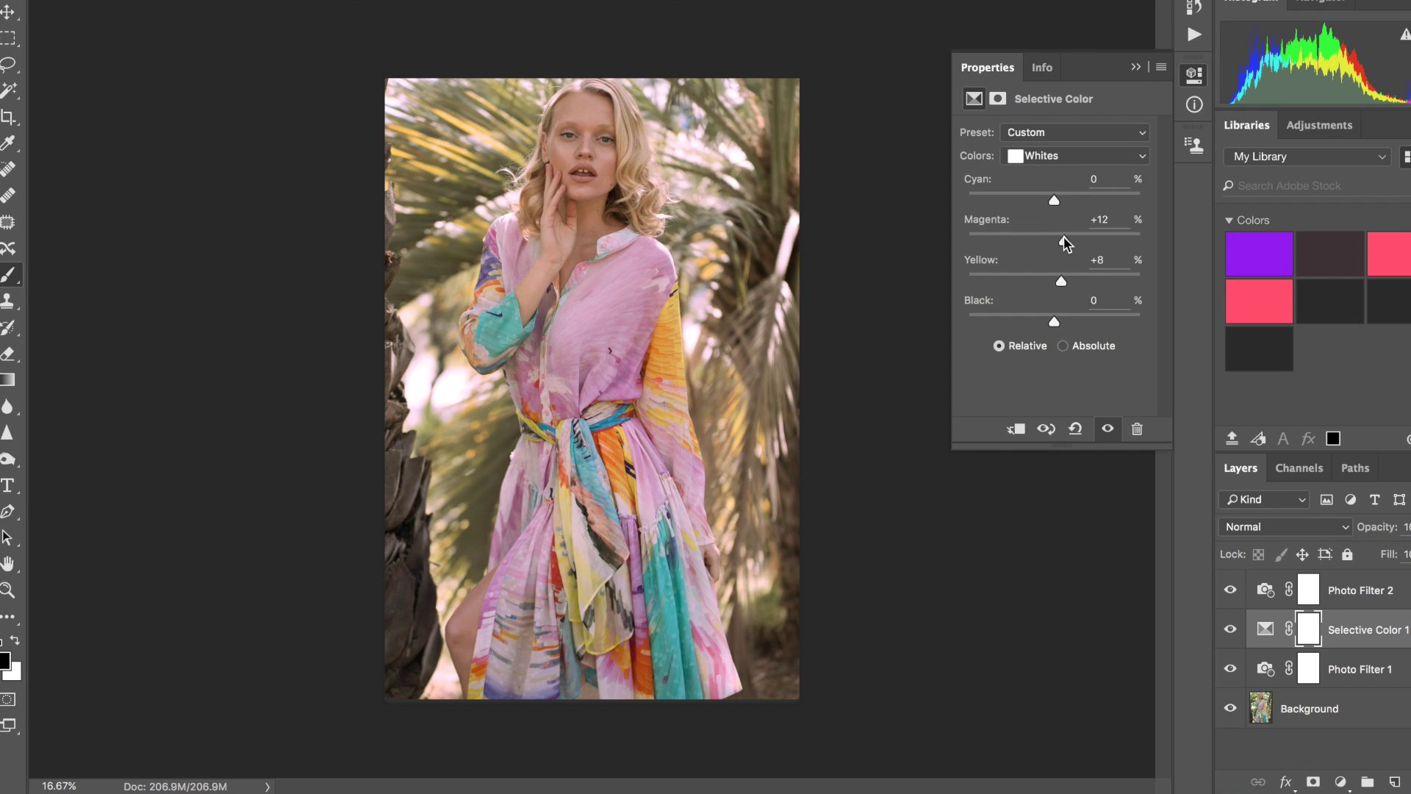
Set the Selective Color Blacks to Magenta +1 and Yellow +2
click(1047, 156)
click(1042, 186)
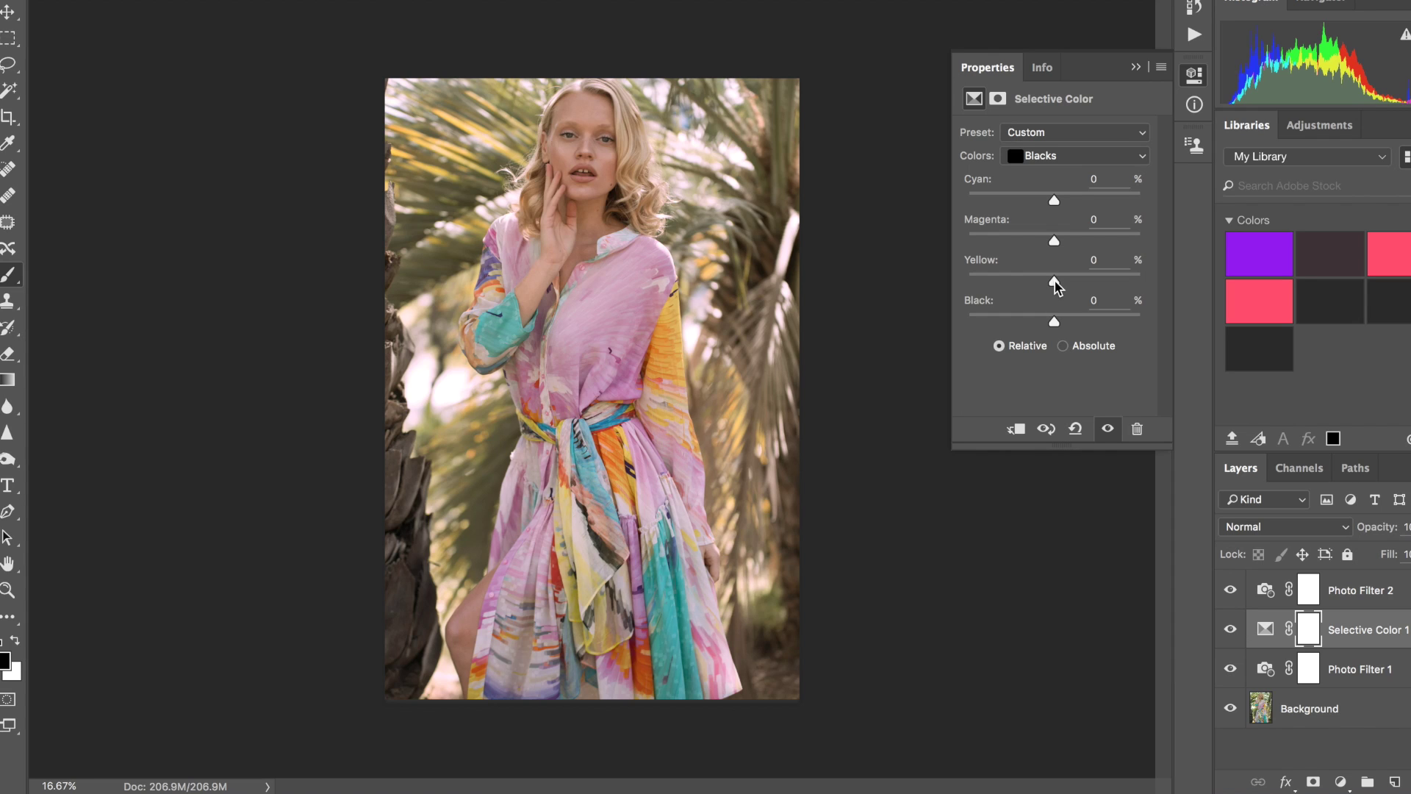
drag(1054, 240, 1055, 238)
drag(1056, 282, 1057, 289)
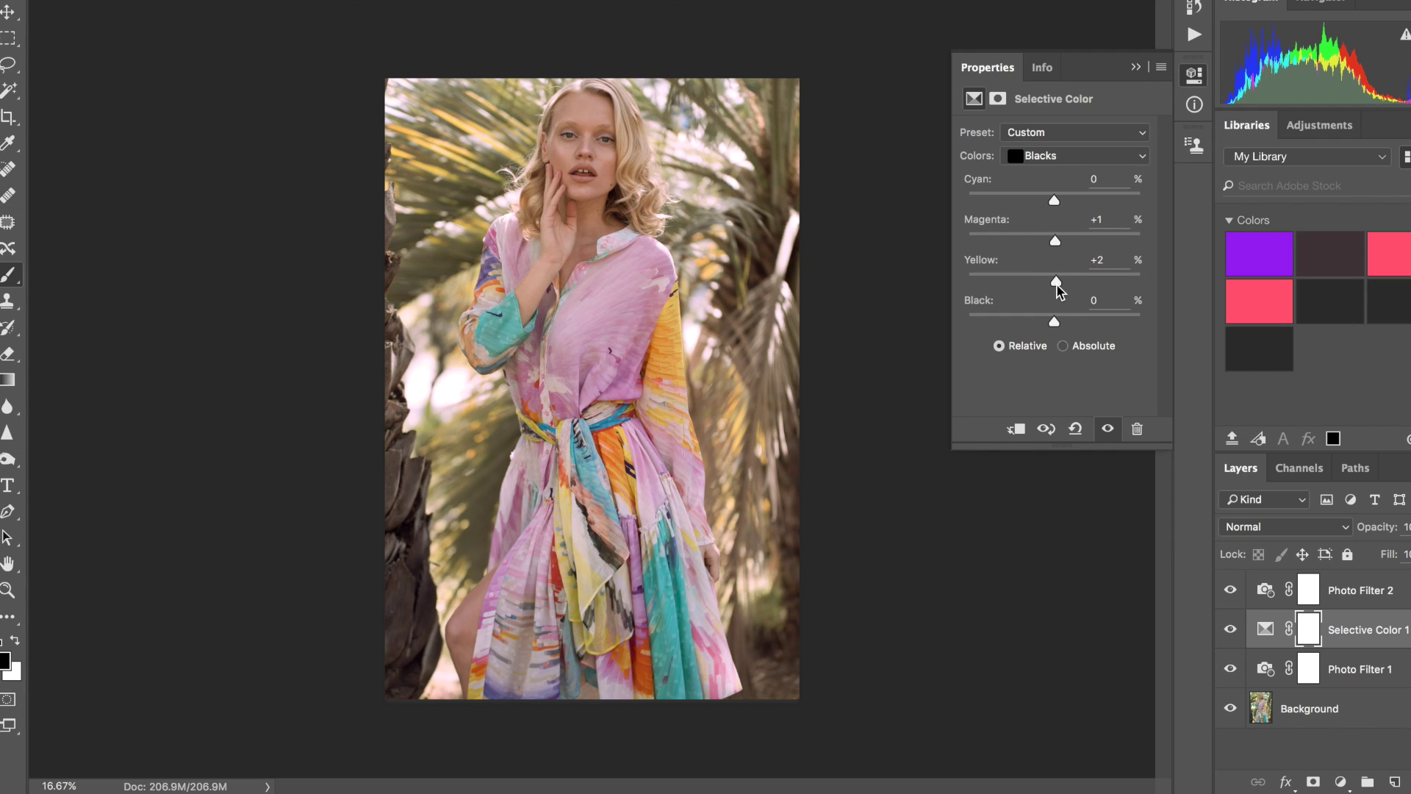
click(1136, 67)
click(1341, 781)
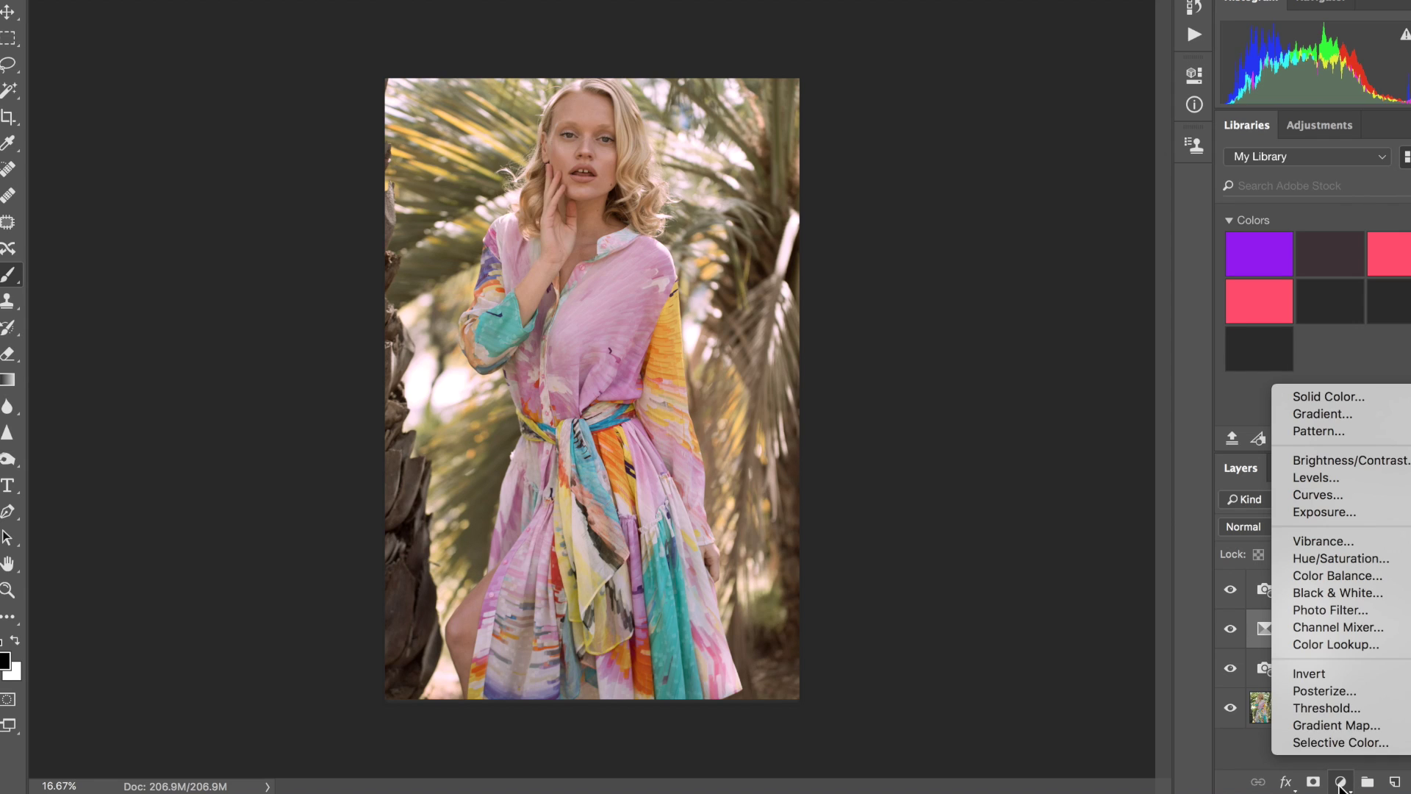
Add a Color Balance layer with Midtones Magenta/Green -5 and Yellow/Blue -8
click(1312, 576)
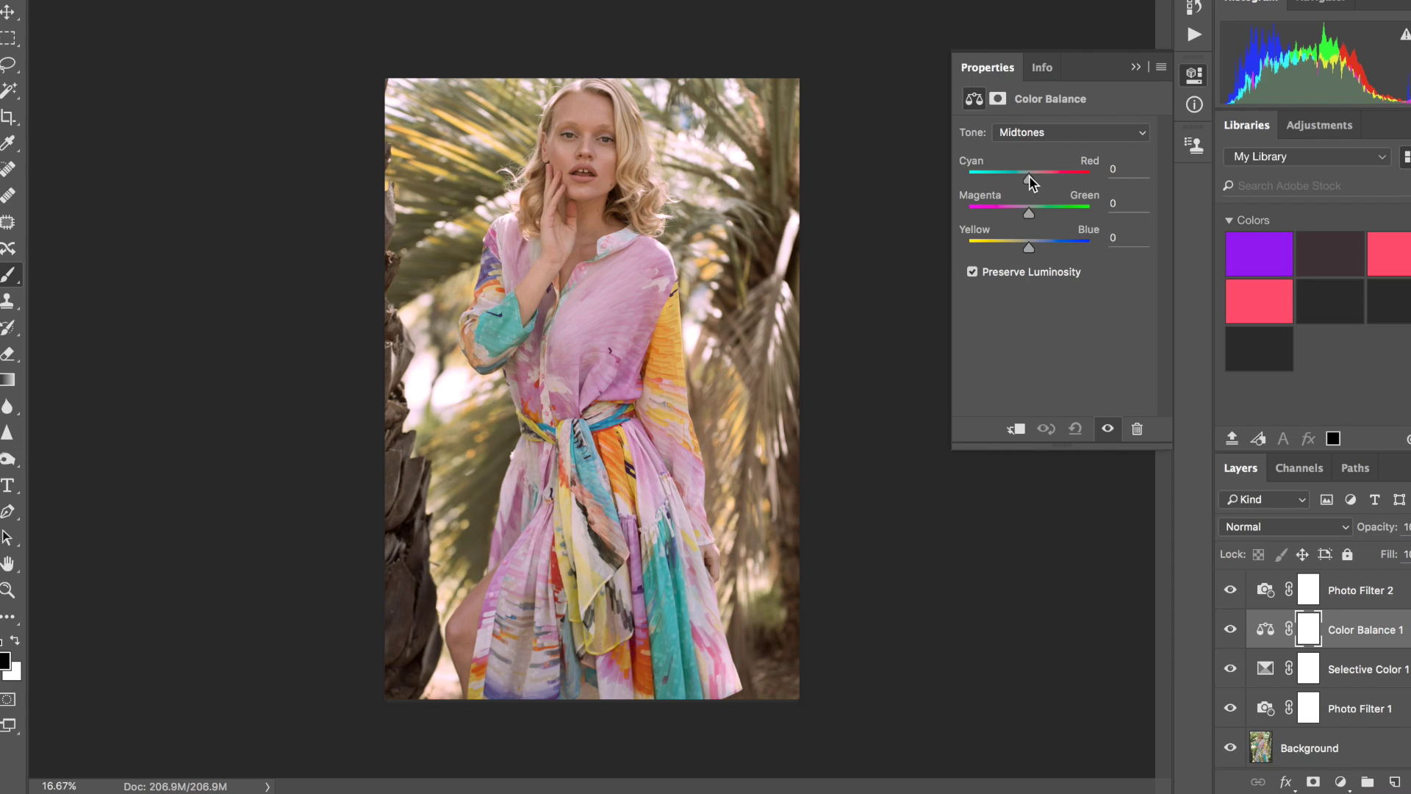
drag(1029, 210, 1025, 245)
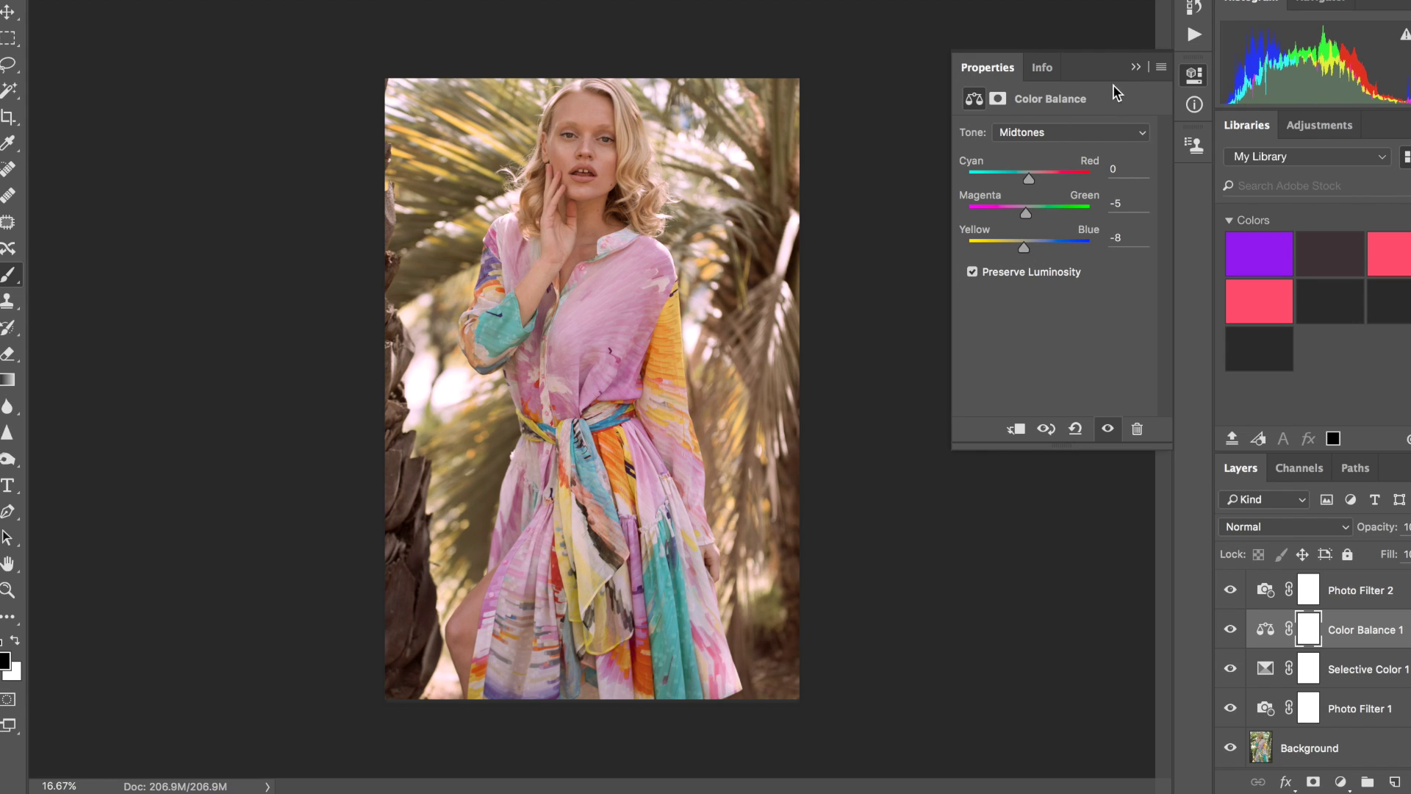
click(1136, 67)
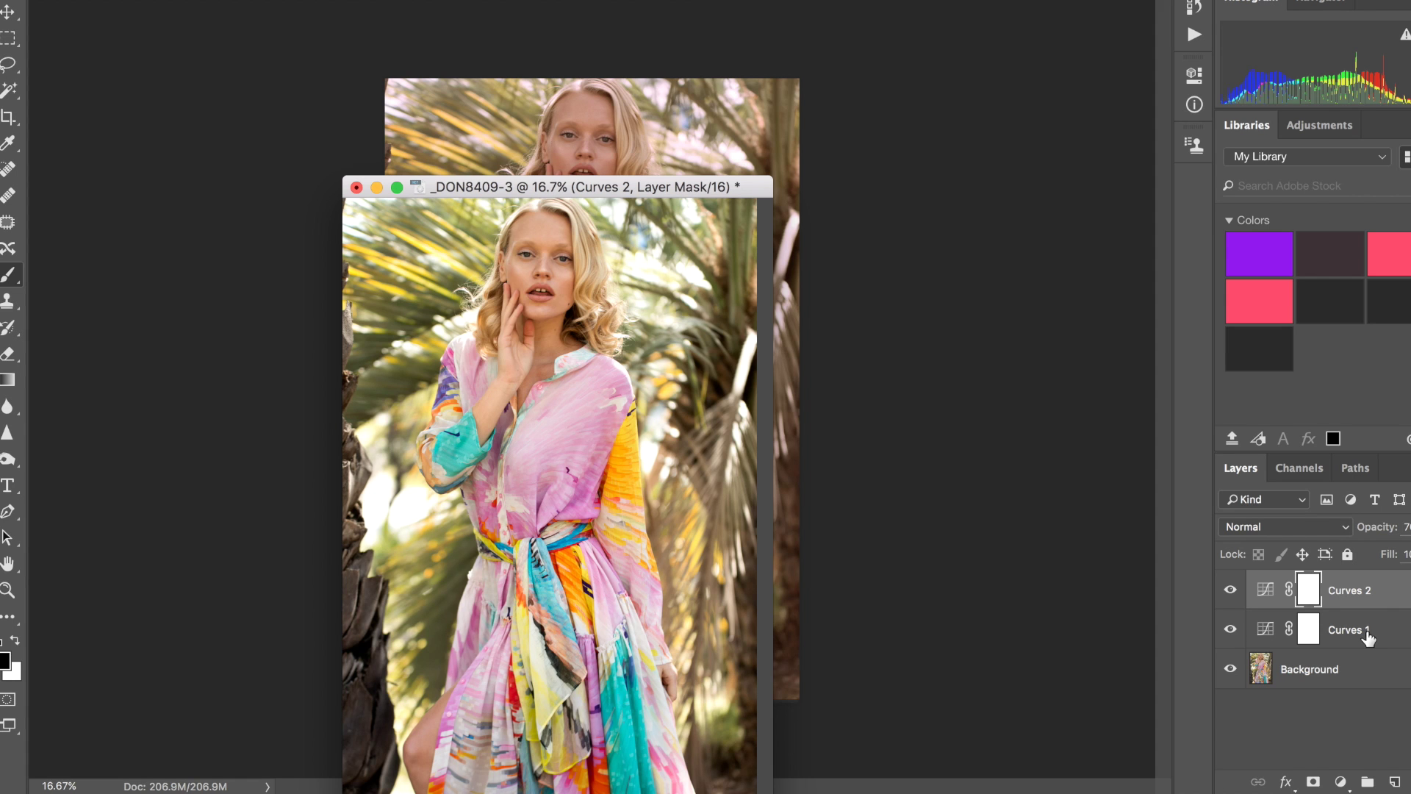
Copy Curves 1 and Curves 2 into _DON8409-4 and hide the Color Balance layer
shift+click(1369, 638)
drag(1343, 599, 579, 109)
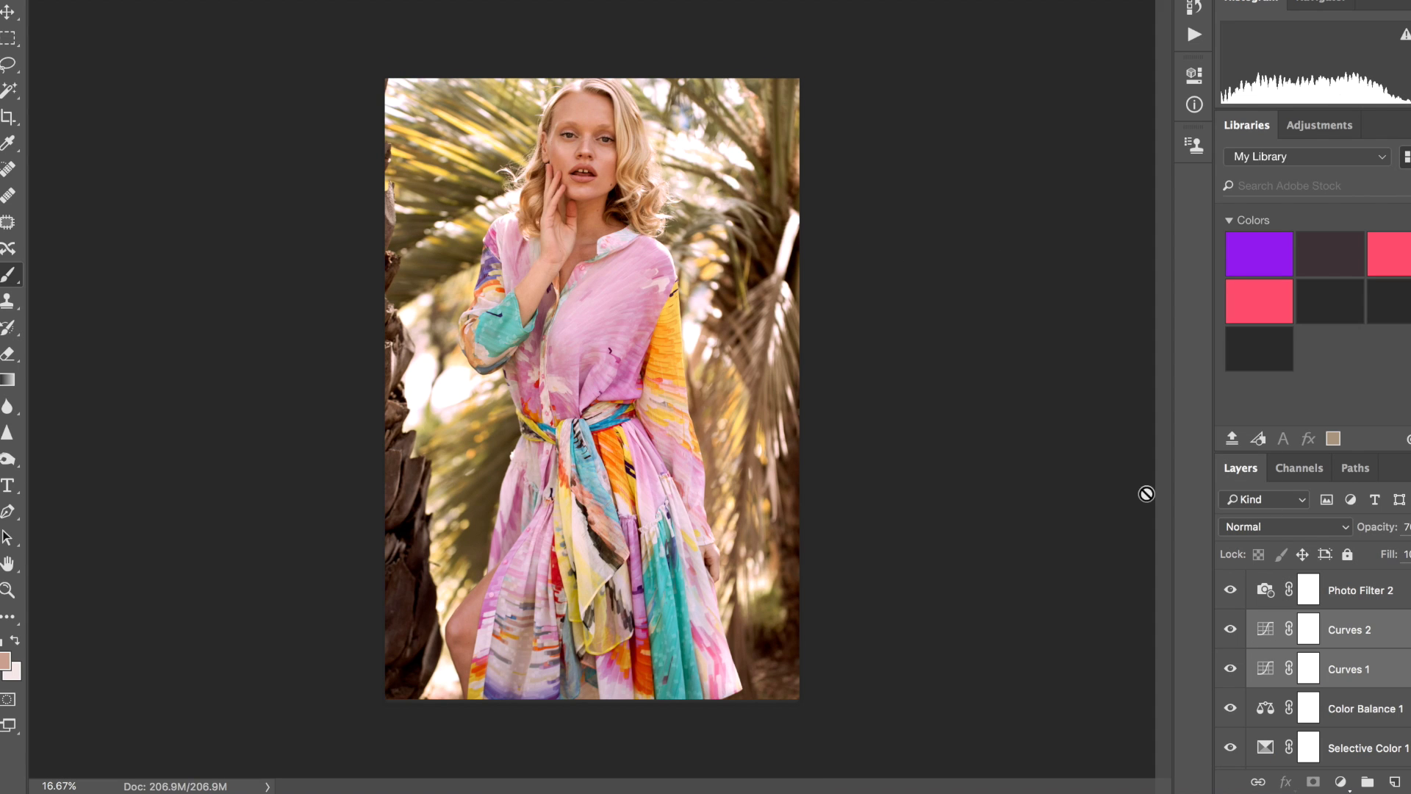
scroll(1400, 751, down, 2)
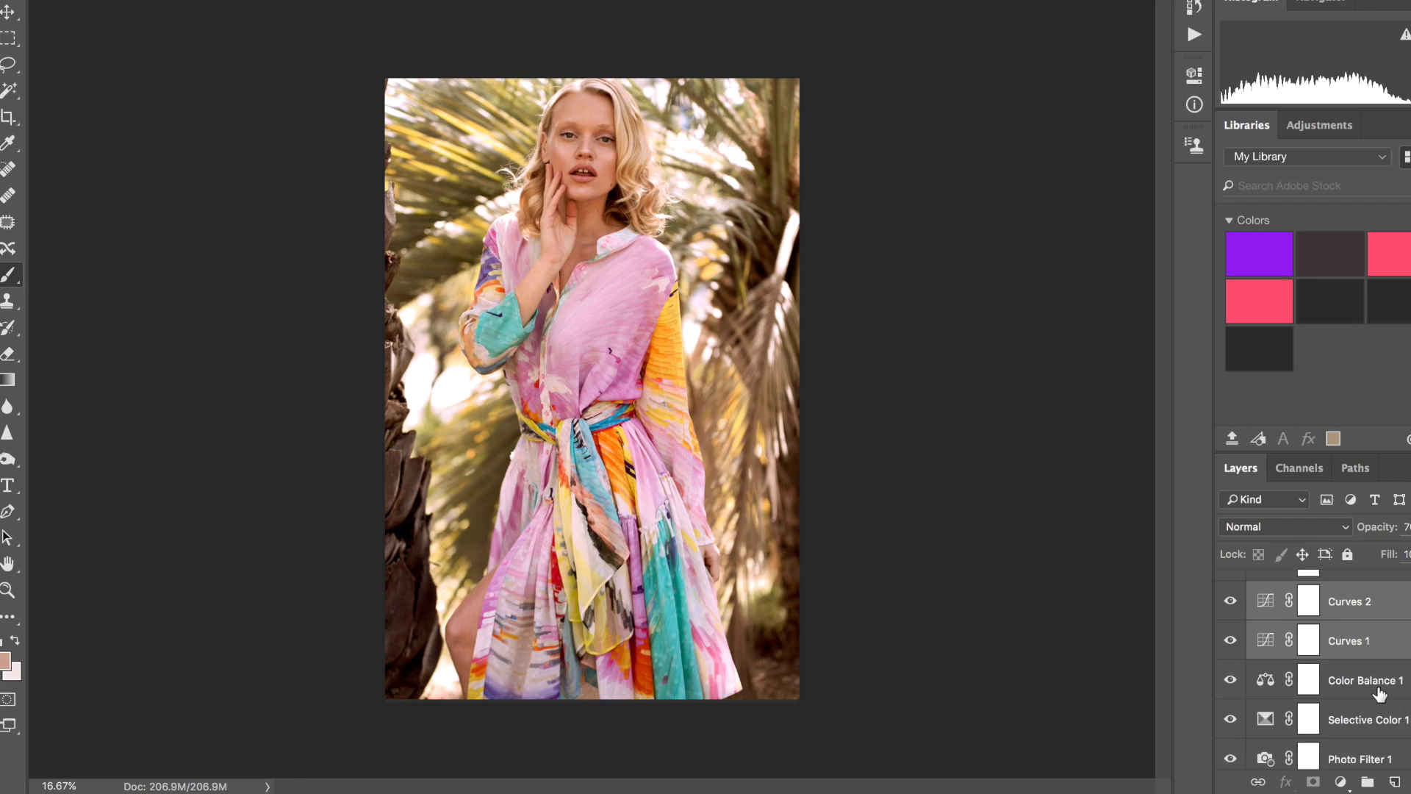
click(1229, 632)
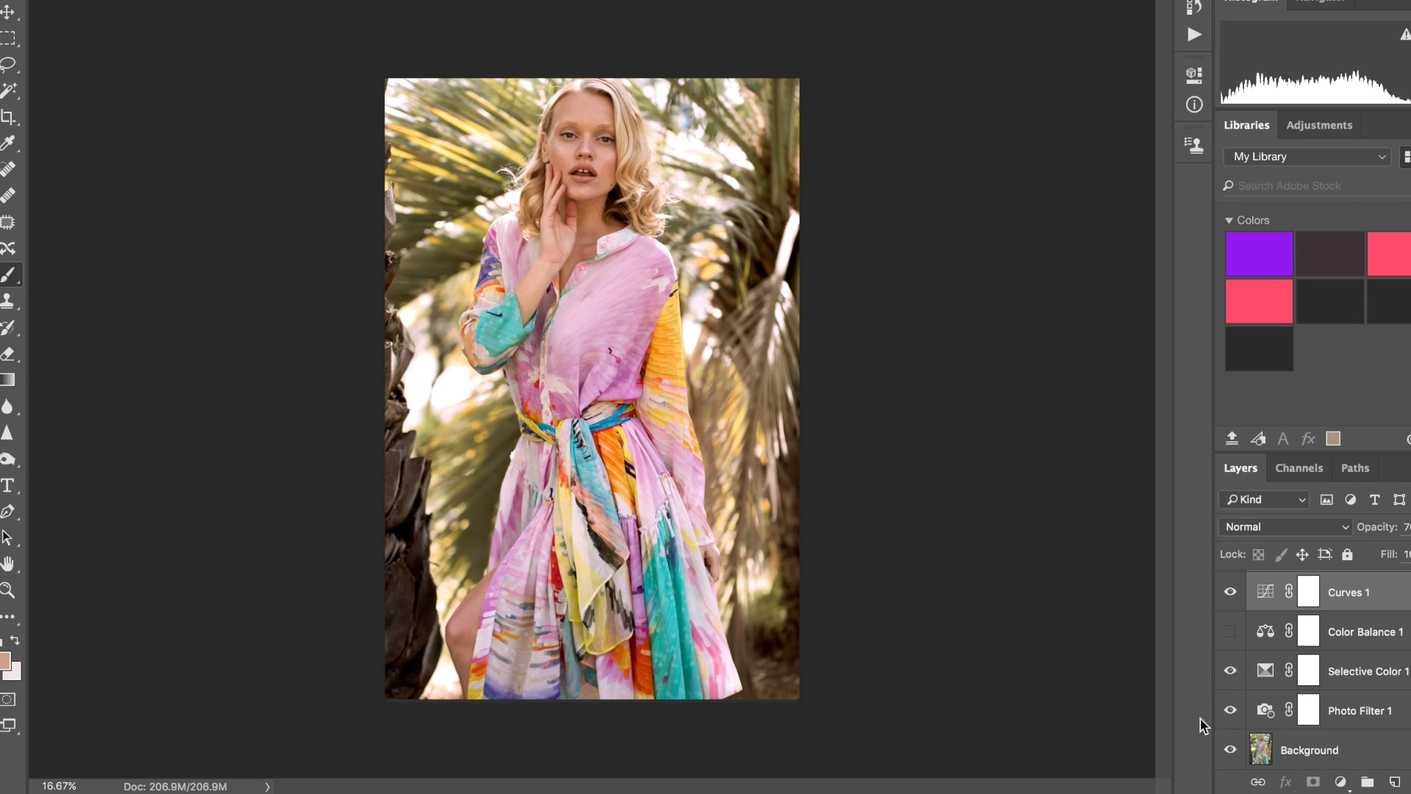
Hide Photo Filter 2, compare against _DON8409-3, then select Photo Filter 1 in _DON8409-4
scroll(1240, 713, up, 2)
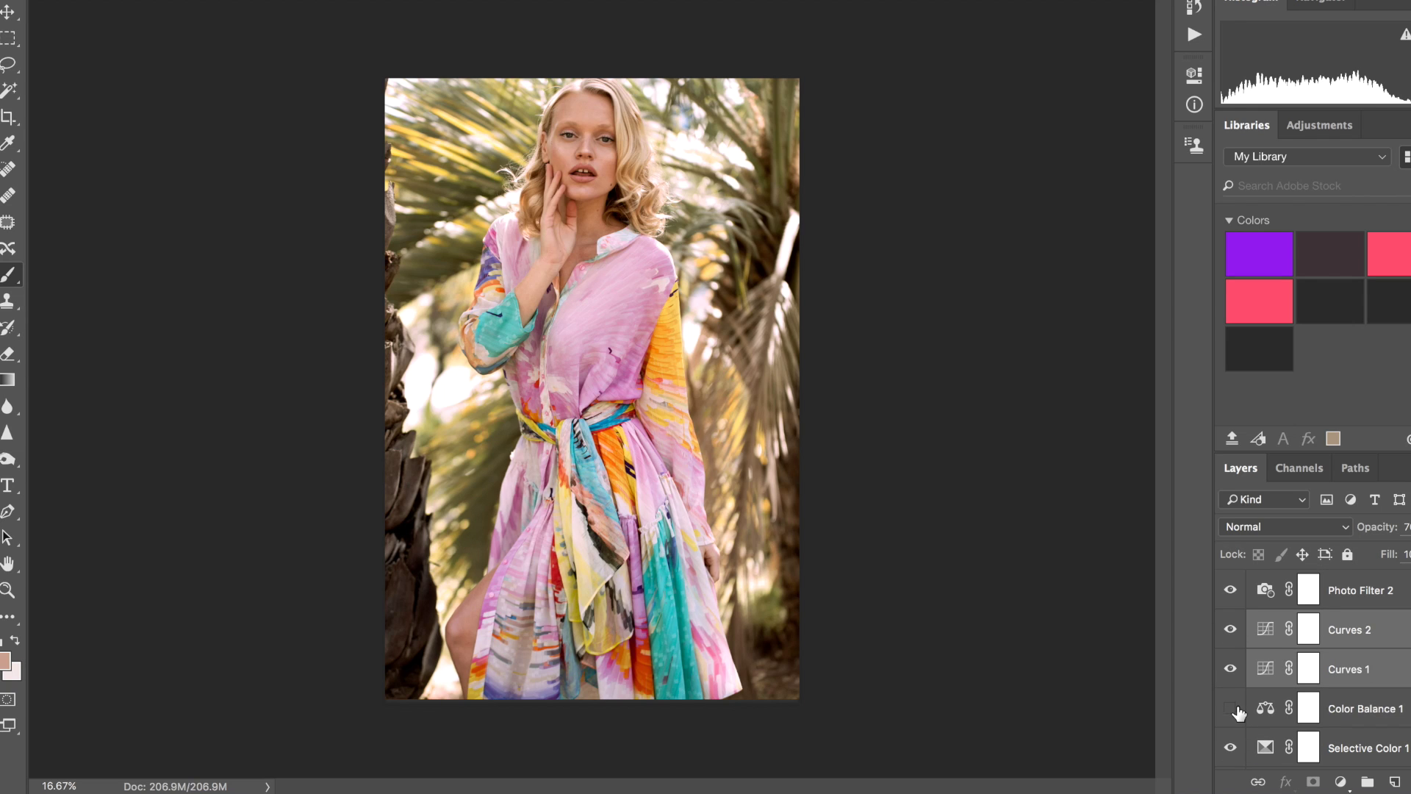
click(1230, 590)
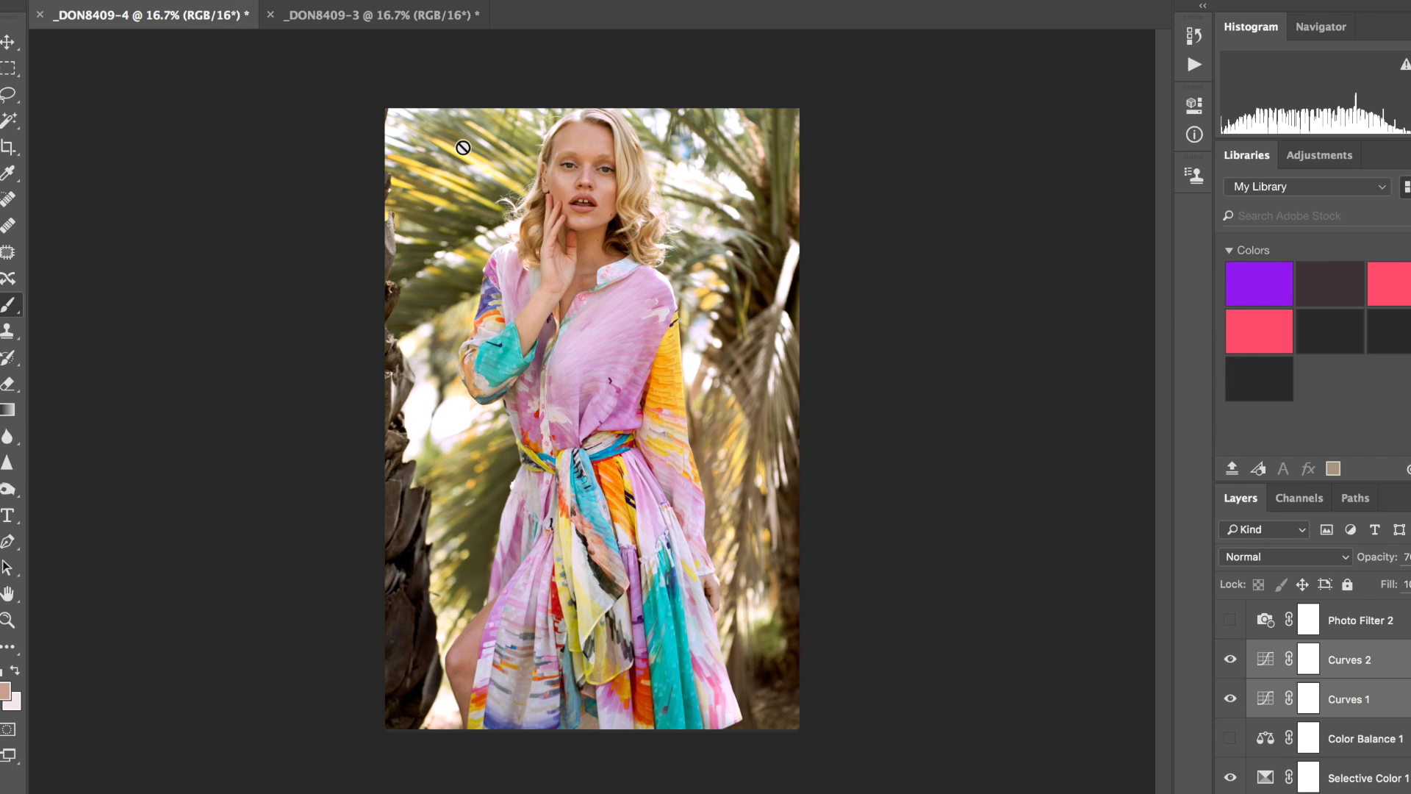
click(382, 22)
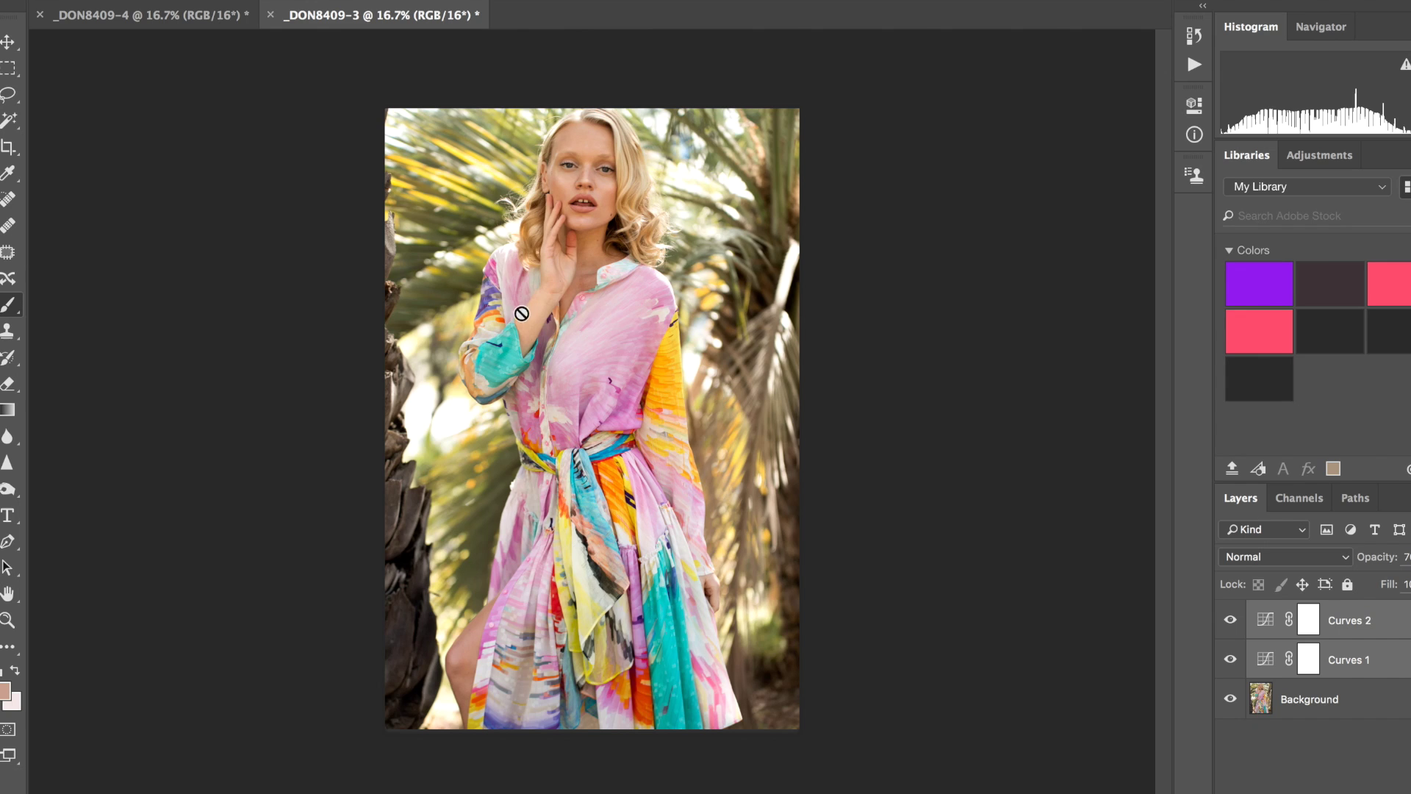
click(133, 13)
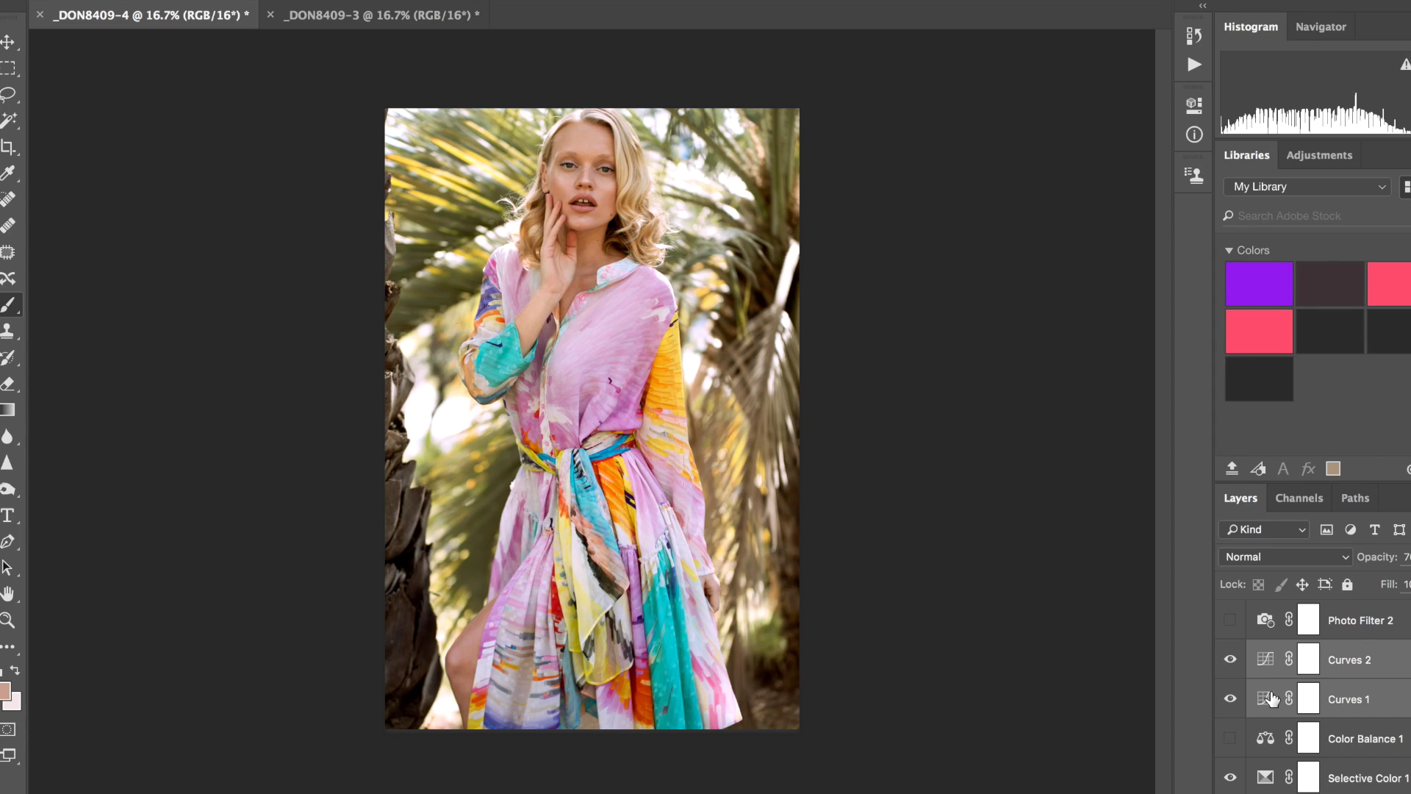
scroll(1346, 715, down, 1)
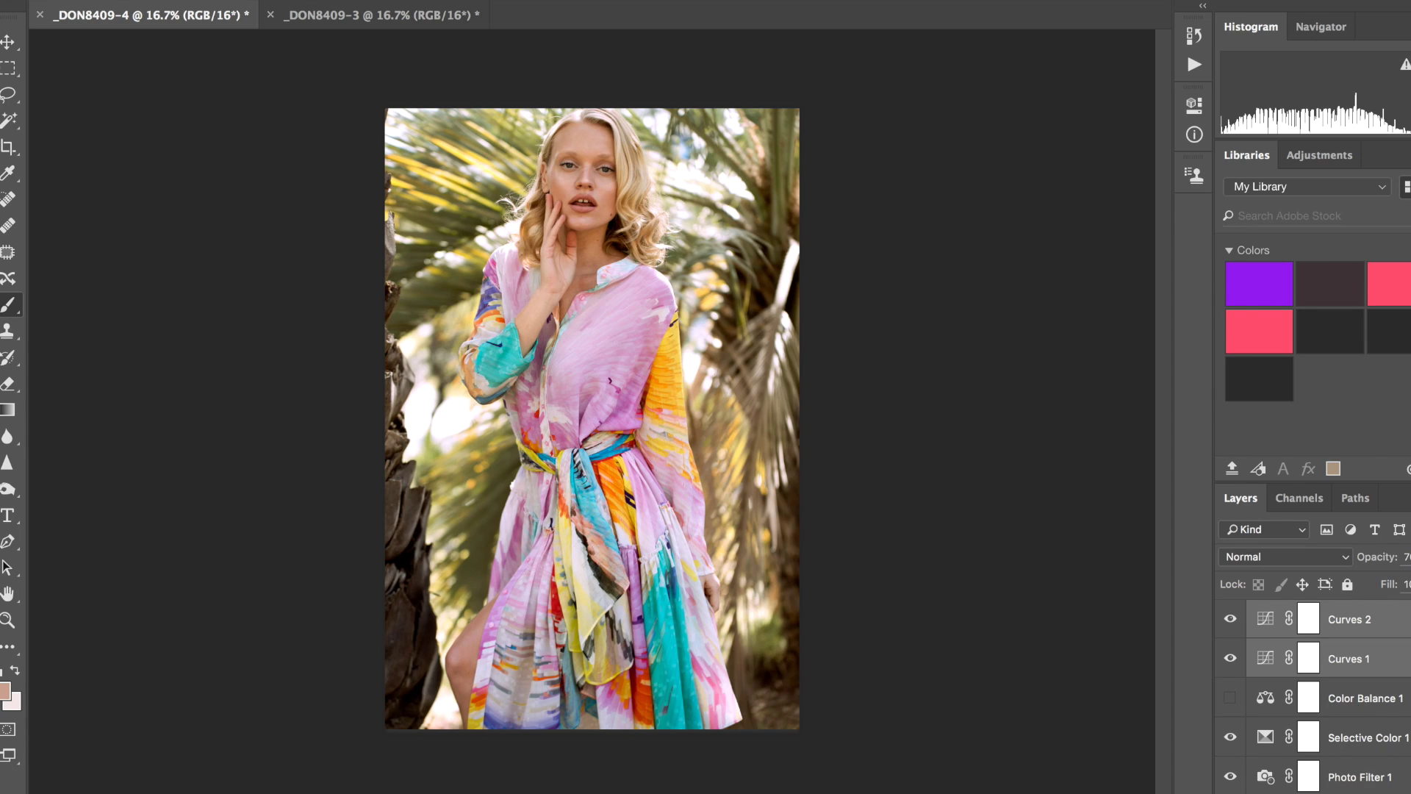
click(1382, 777)
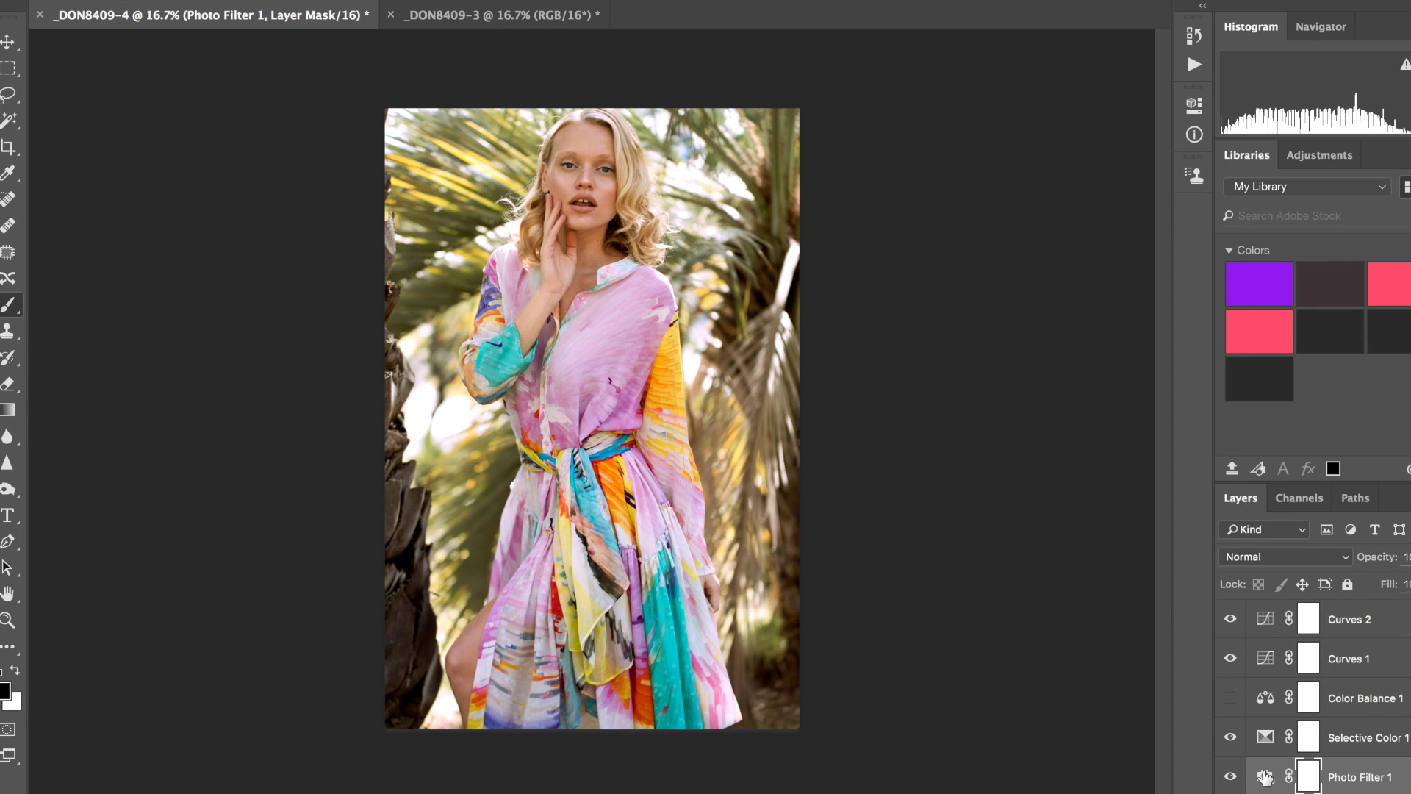
Lower Photo Filter 1's density slightly, compare with _DON8409-3, and delete Photo Filter 2
double_click(1265, 777)
drag(1018, 257, 1003, 254)
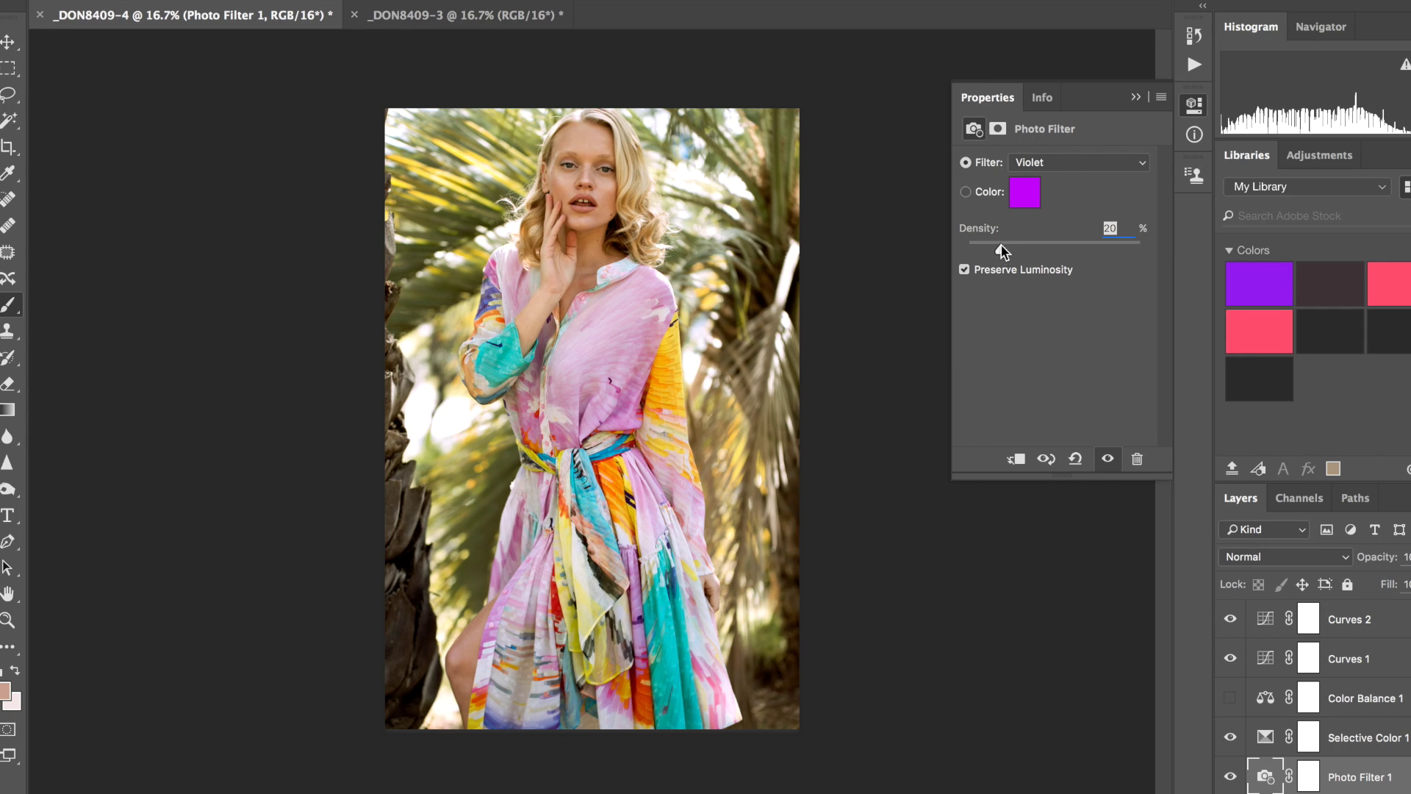
click(1135, 98)
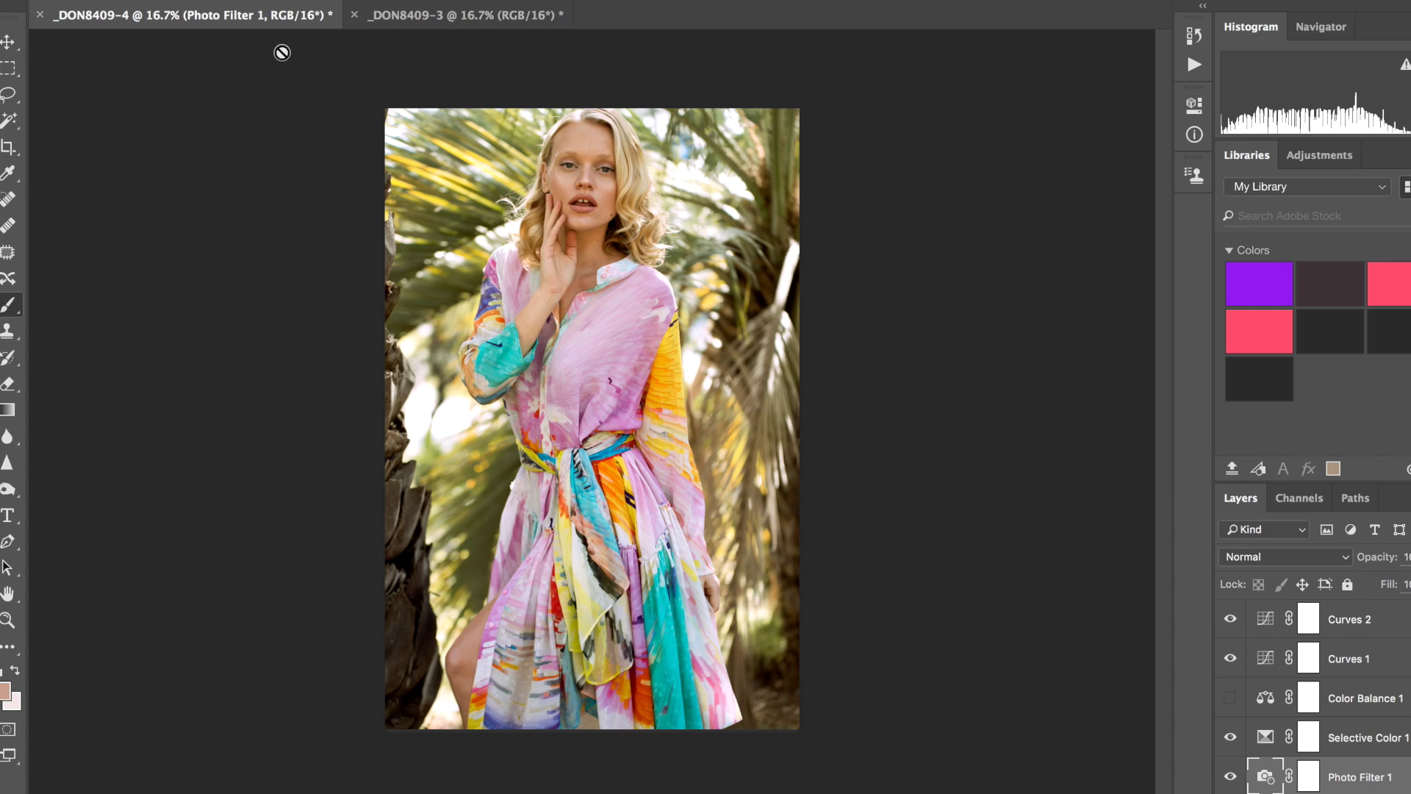
click(403, 17)
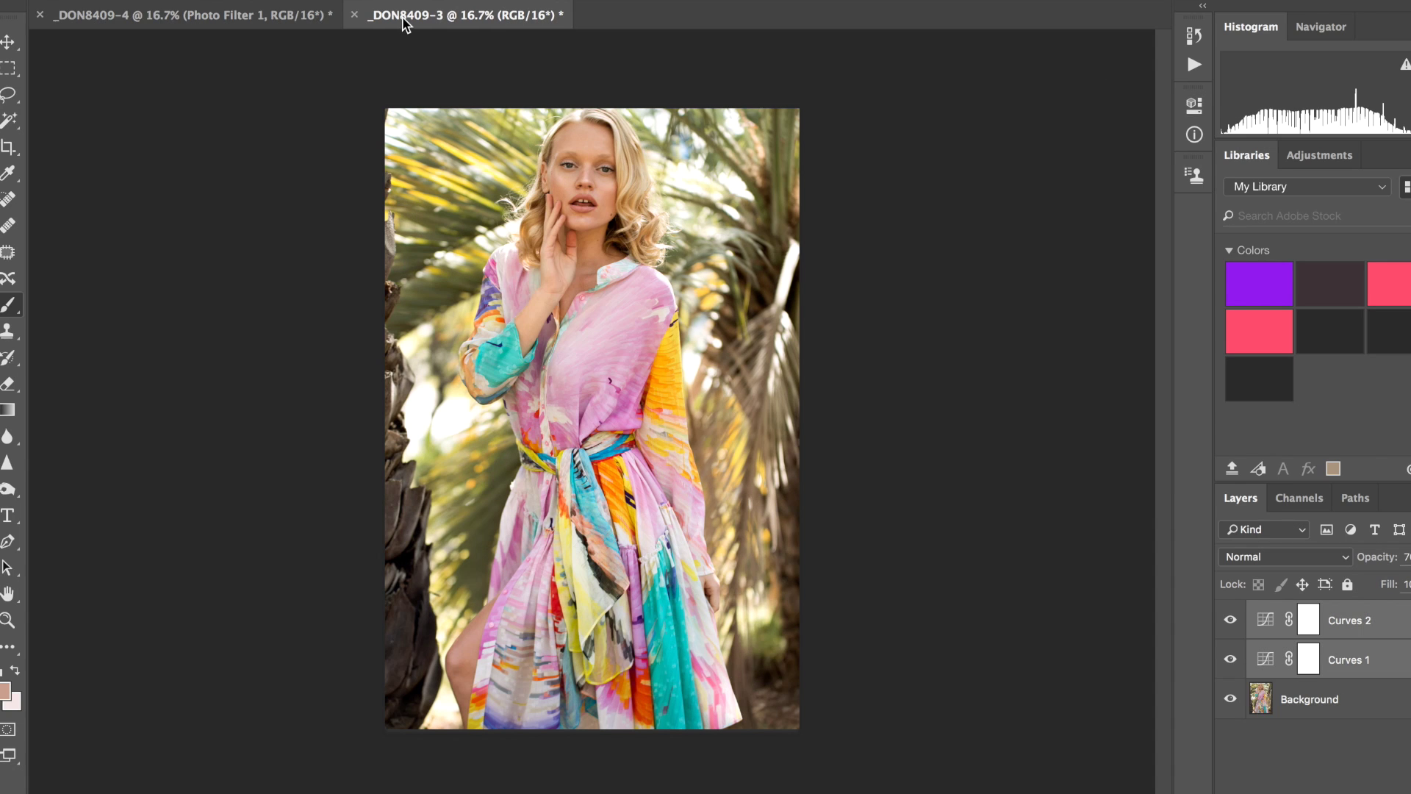
click(224, 15)
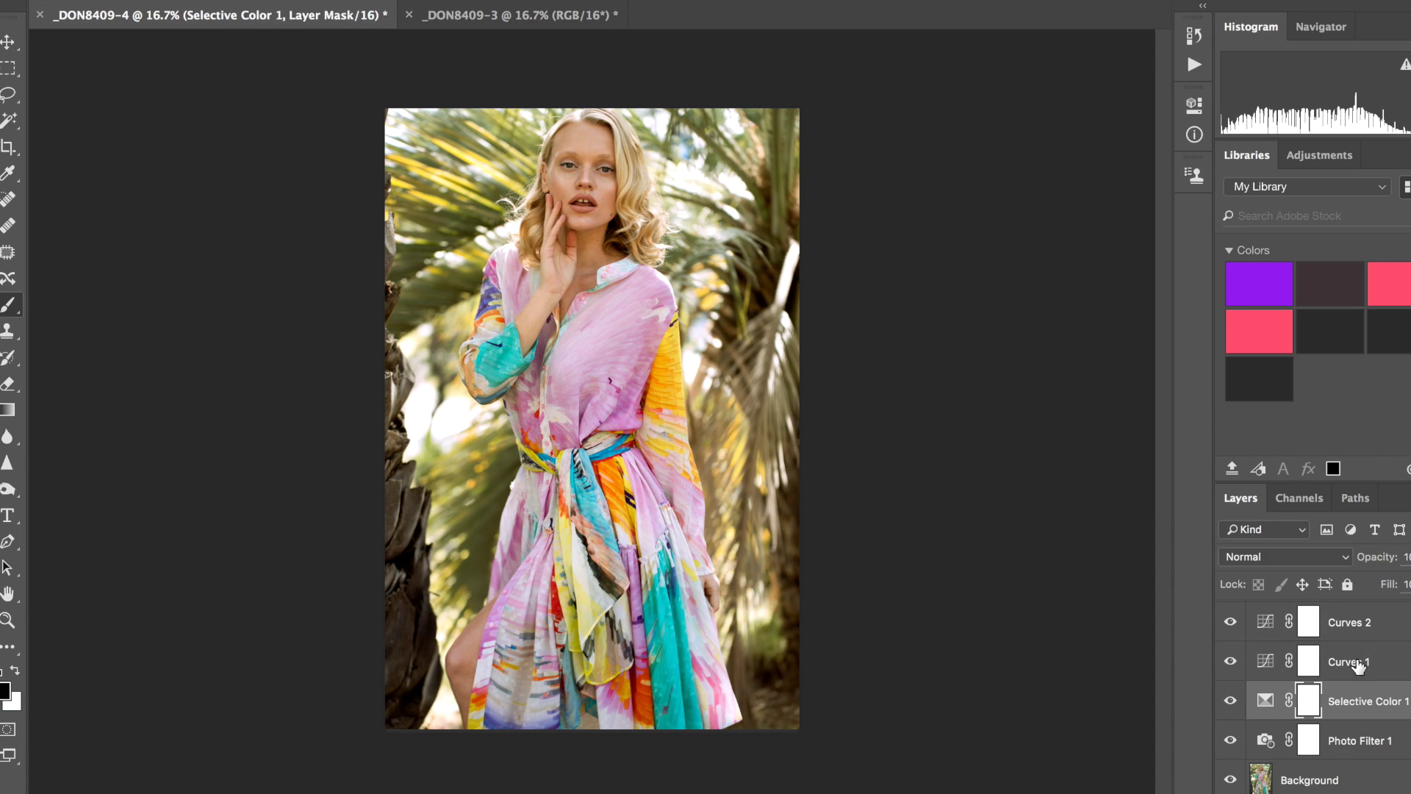
click(1372, 626)
key(Delete)
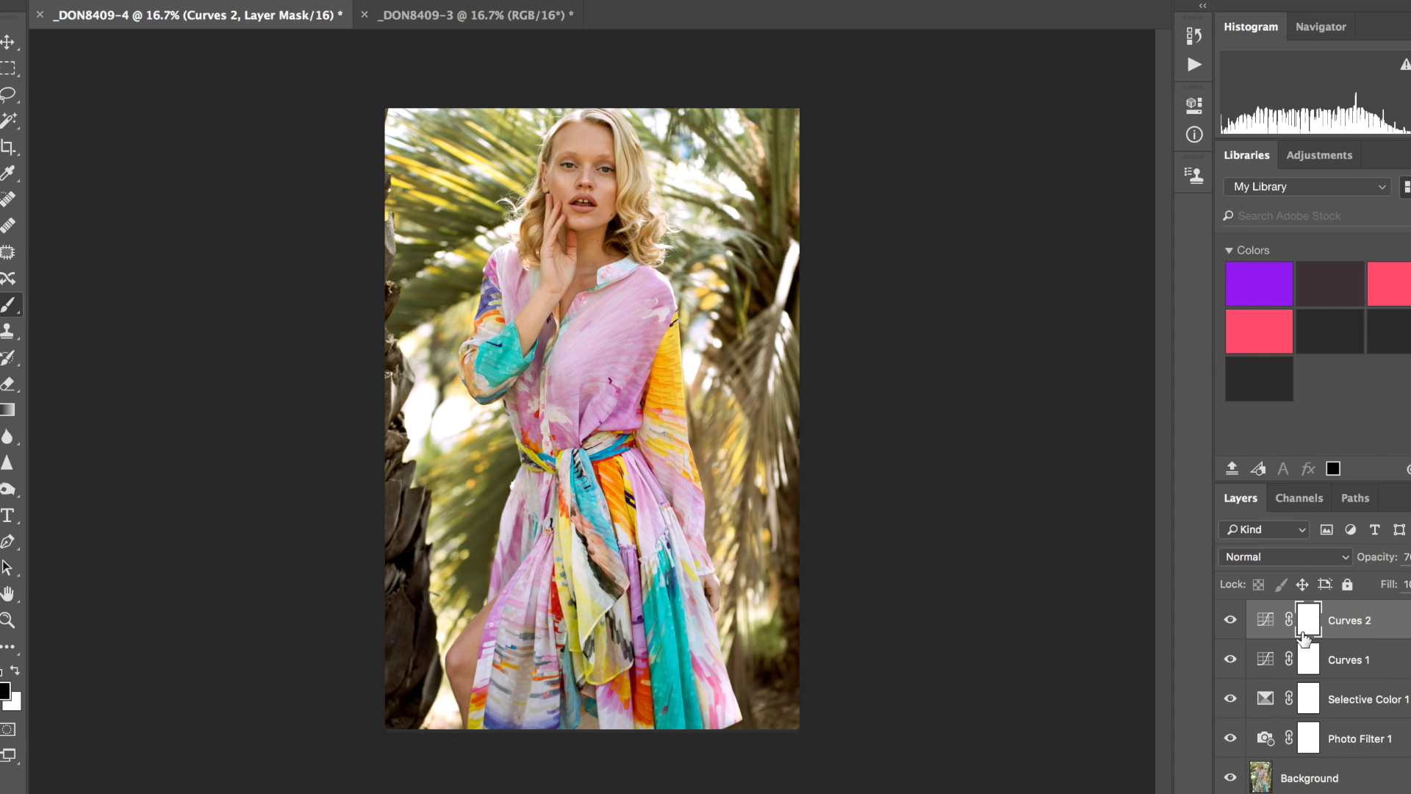
Set Selective Color 1's Reds to Magenta +6 and Yellow +2
double_click(1266, 699)
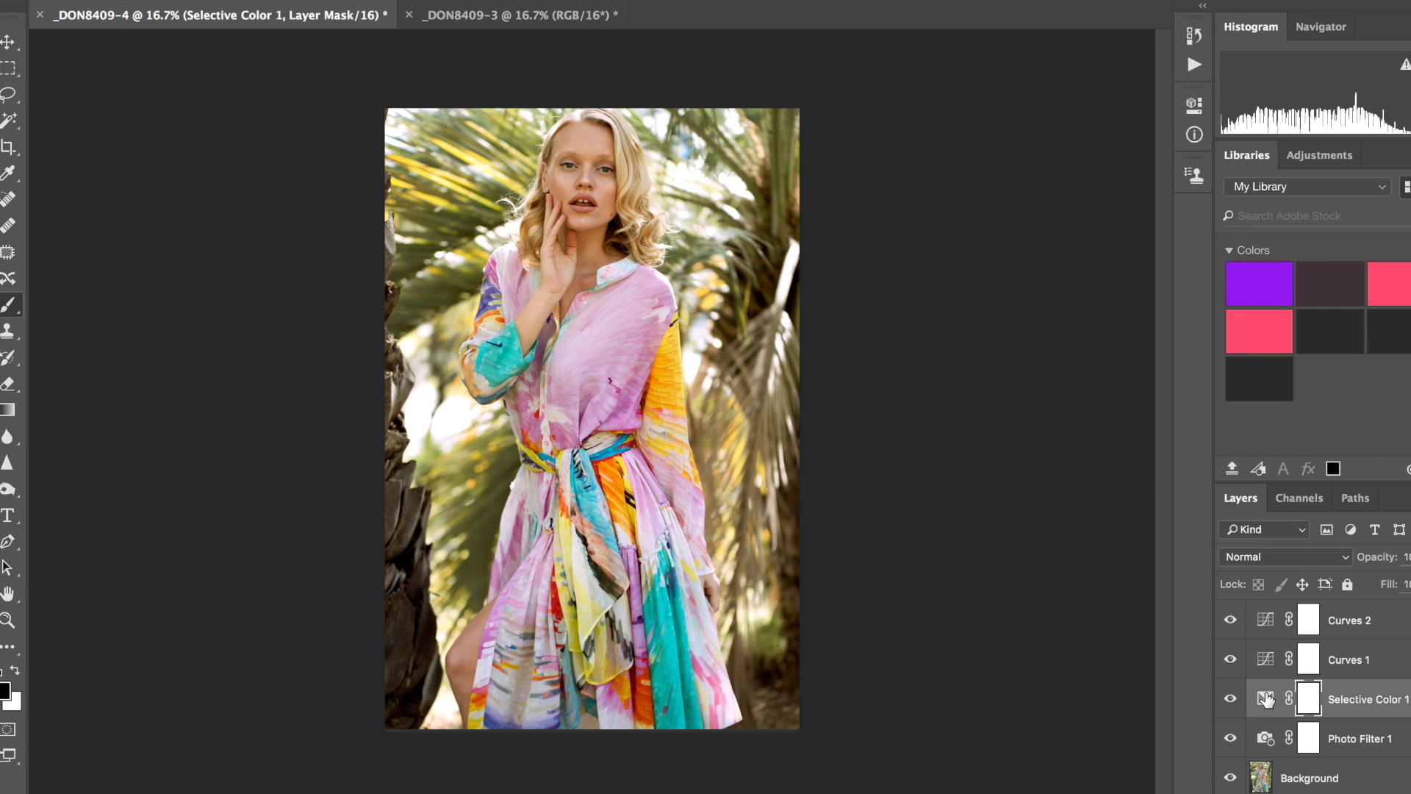
click(1074, 190)
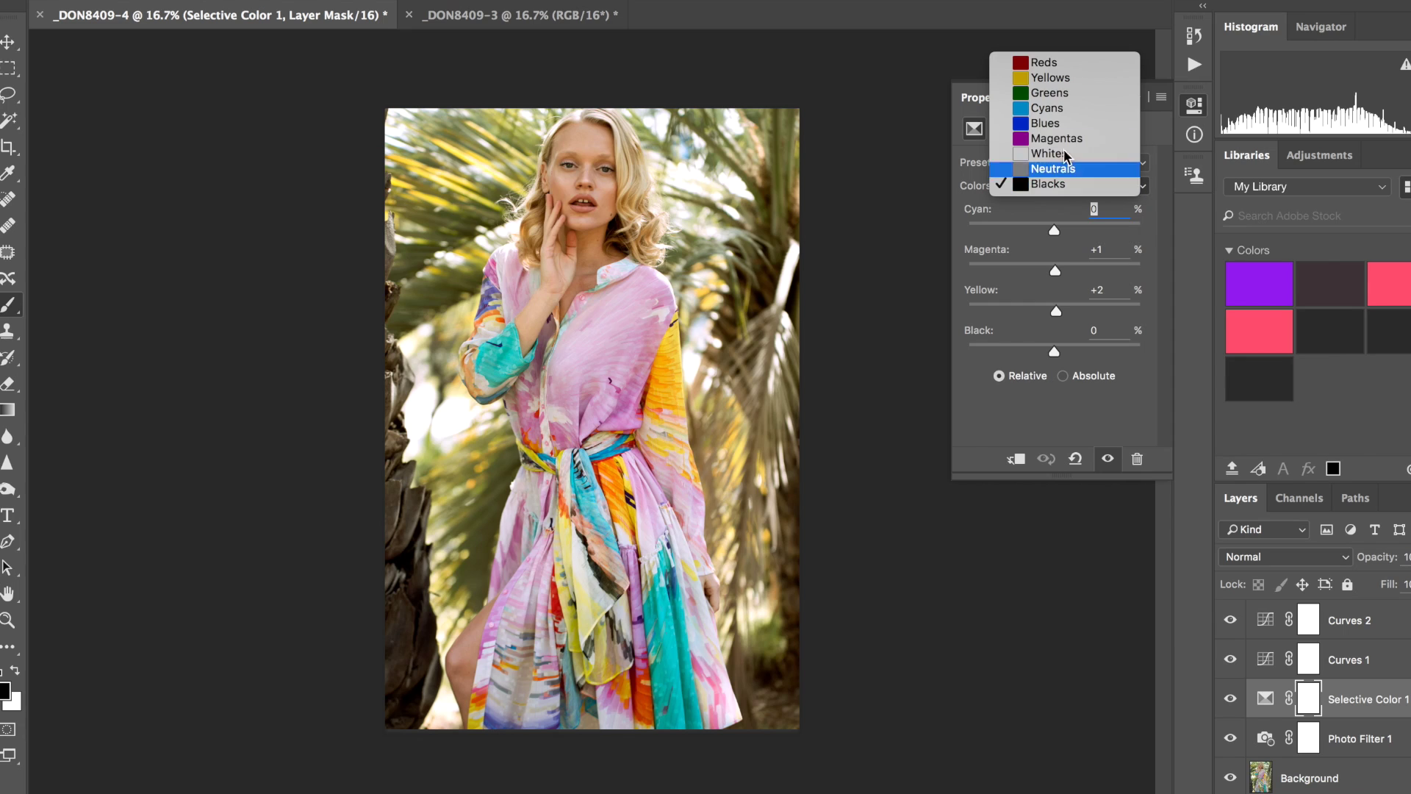
click(1044, 65)
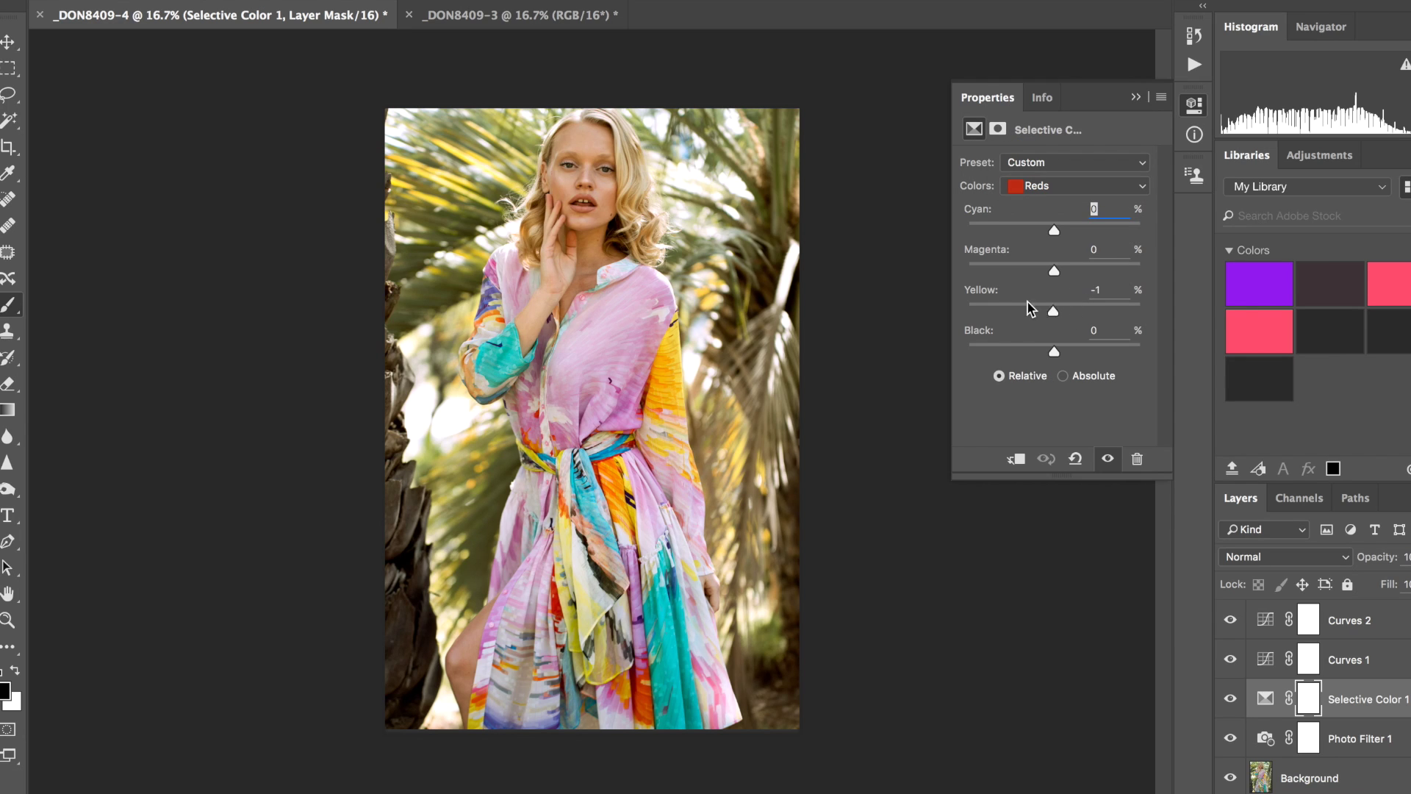
drag(1071, 310, 1048, 227)
click(1136, 97)
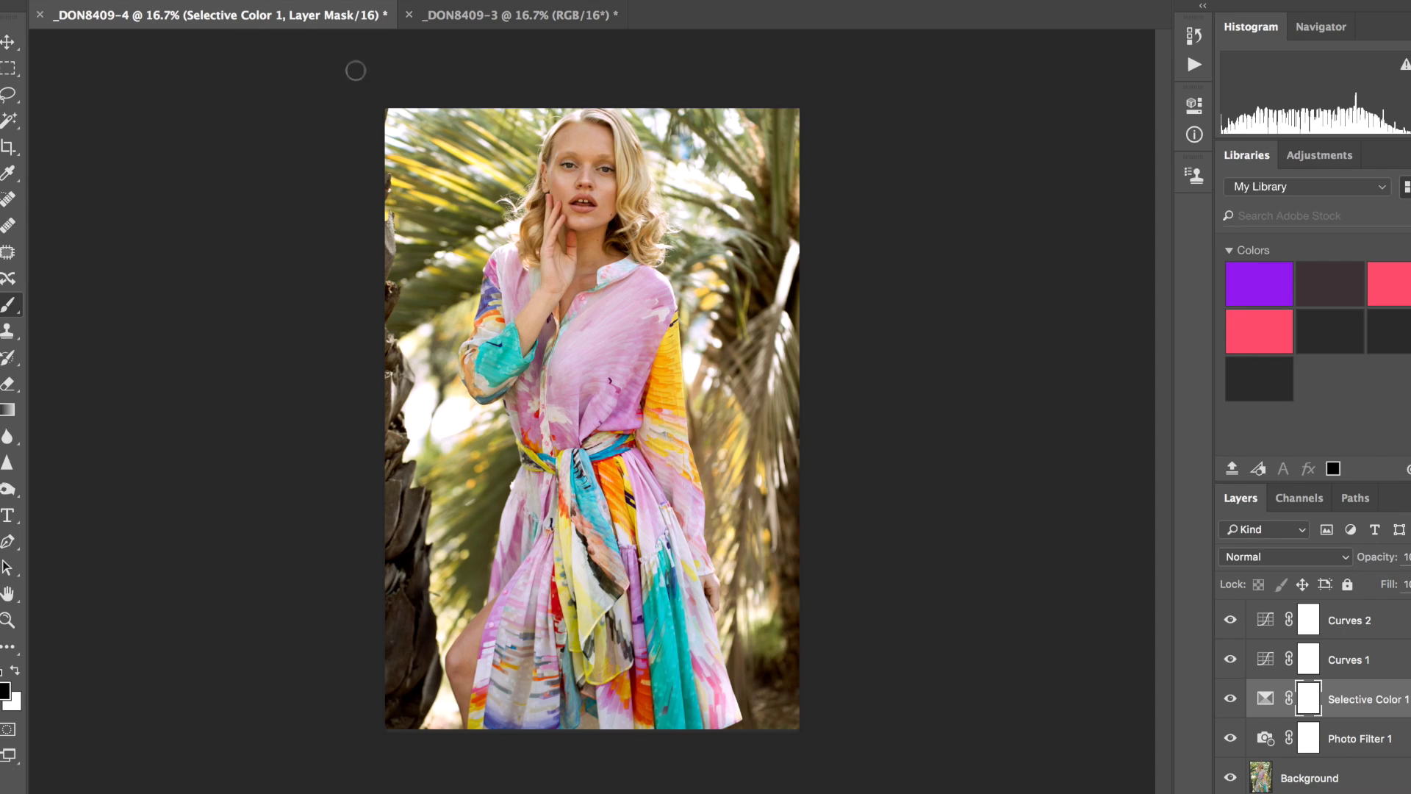
Group Curves 2, Curves 1, Selective Color 1 and Photo Filter 1 into Group 1, then toggle its visibility to compare
key(alt+bracketleft)
key(ctrl+plus)
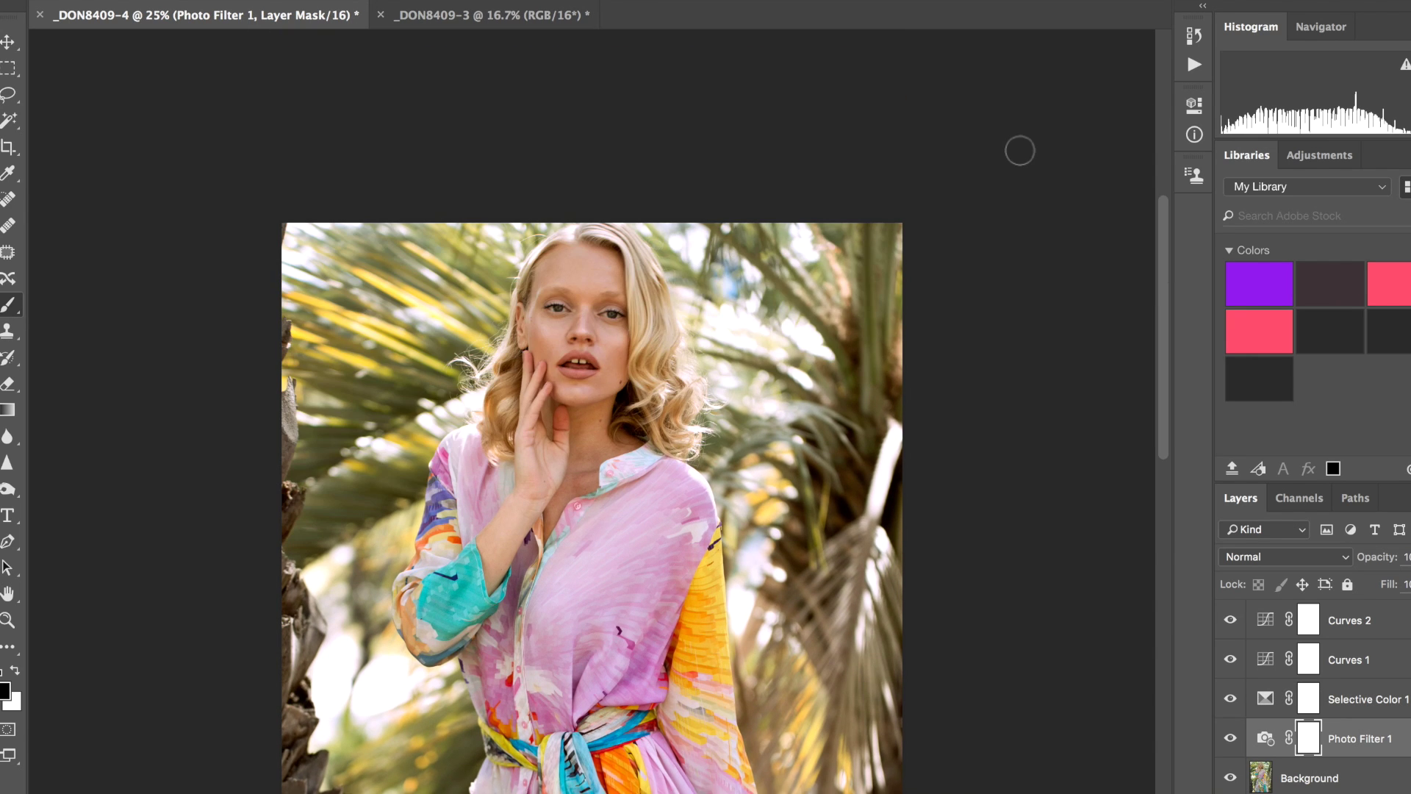
key(ctrl+plus)
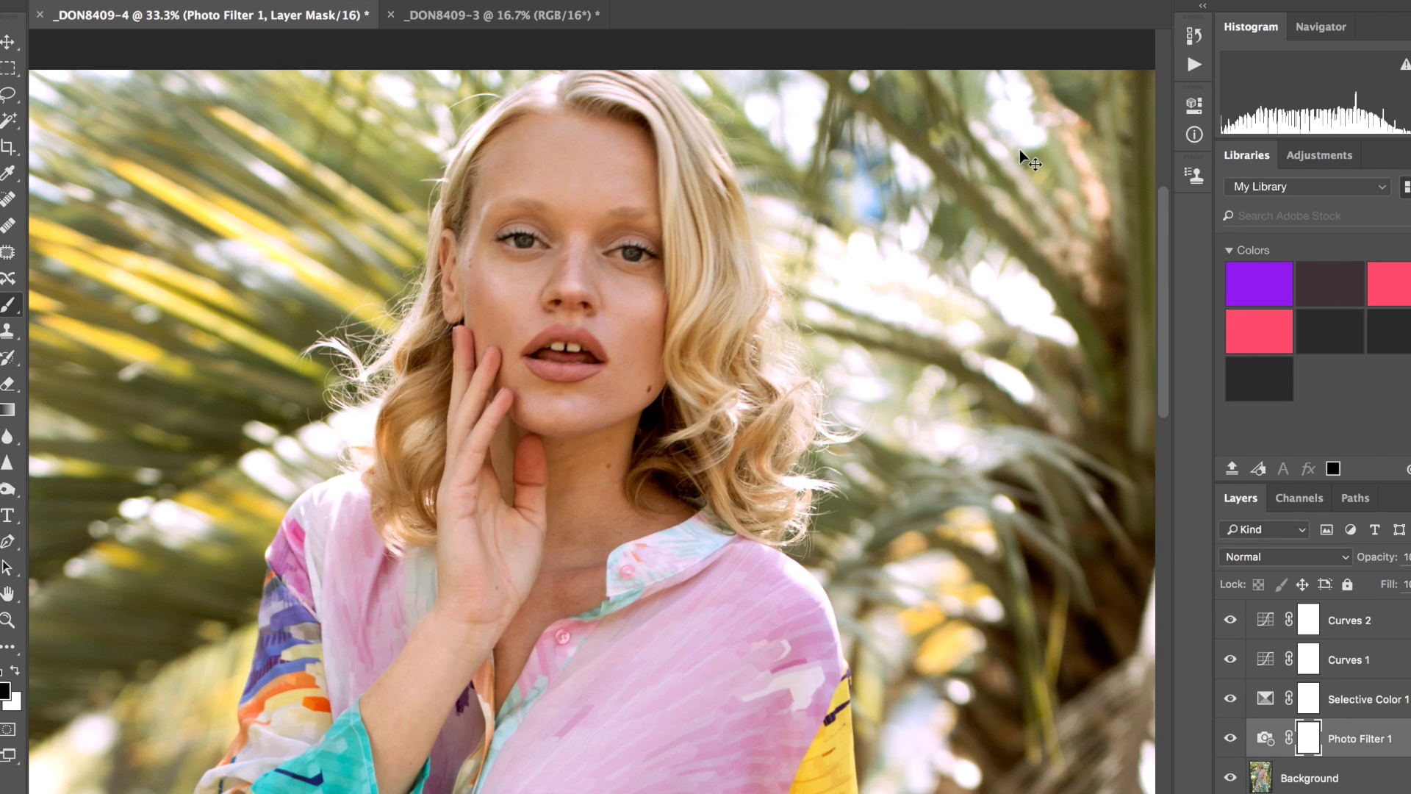
key(ctrl+0)
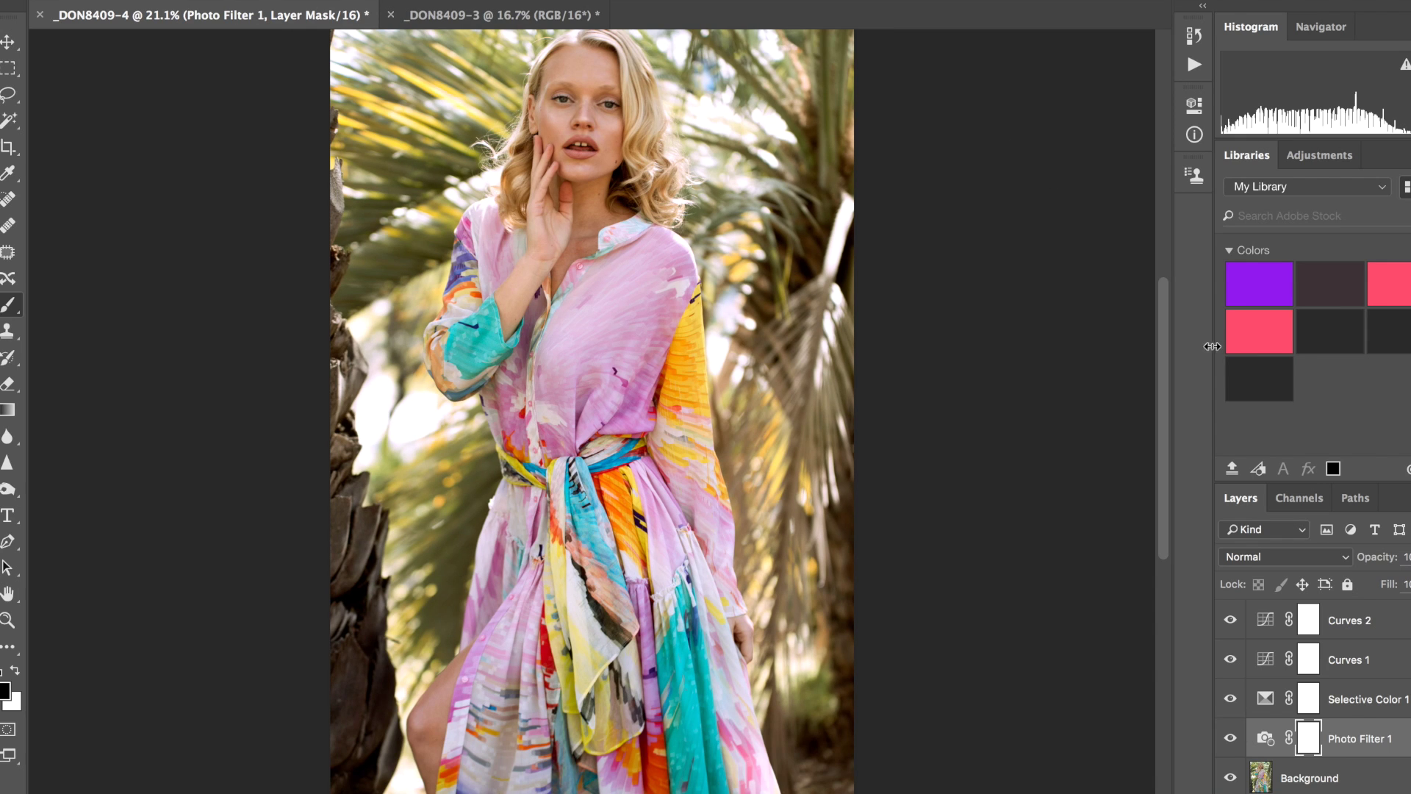
click(1377, 623)
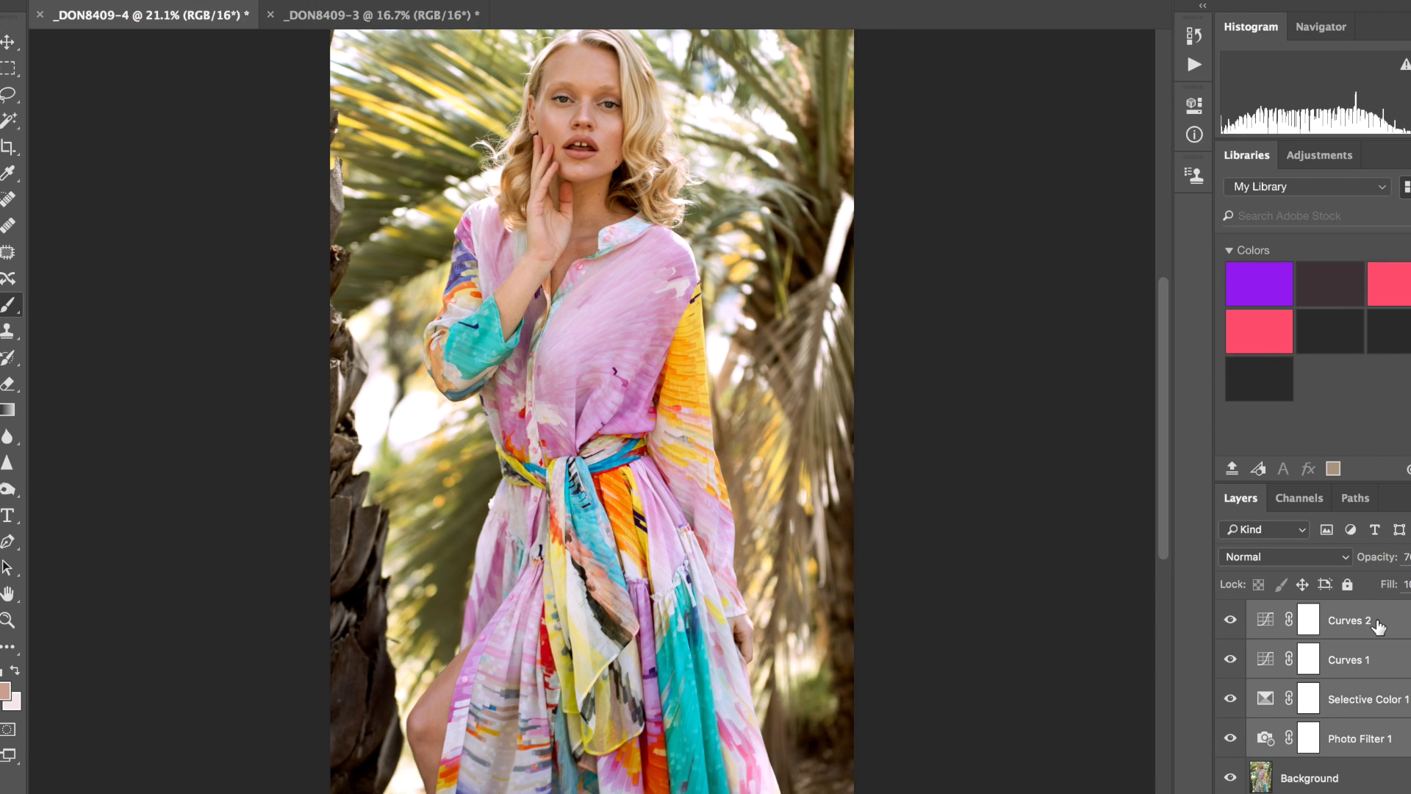
key(ctrl+g)
click(1231, 612)
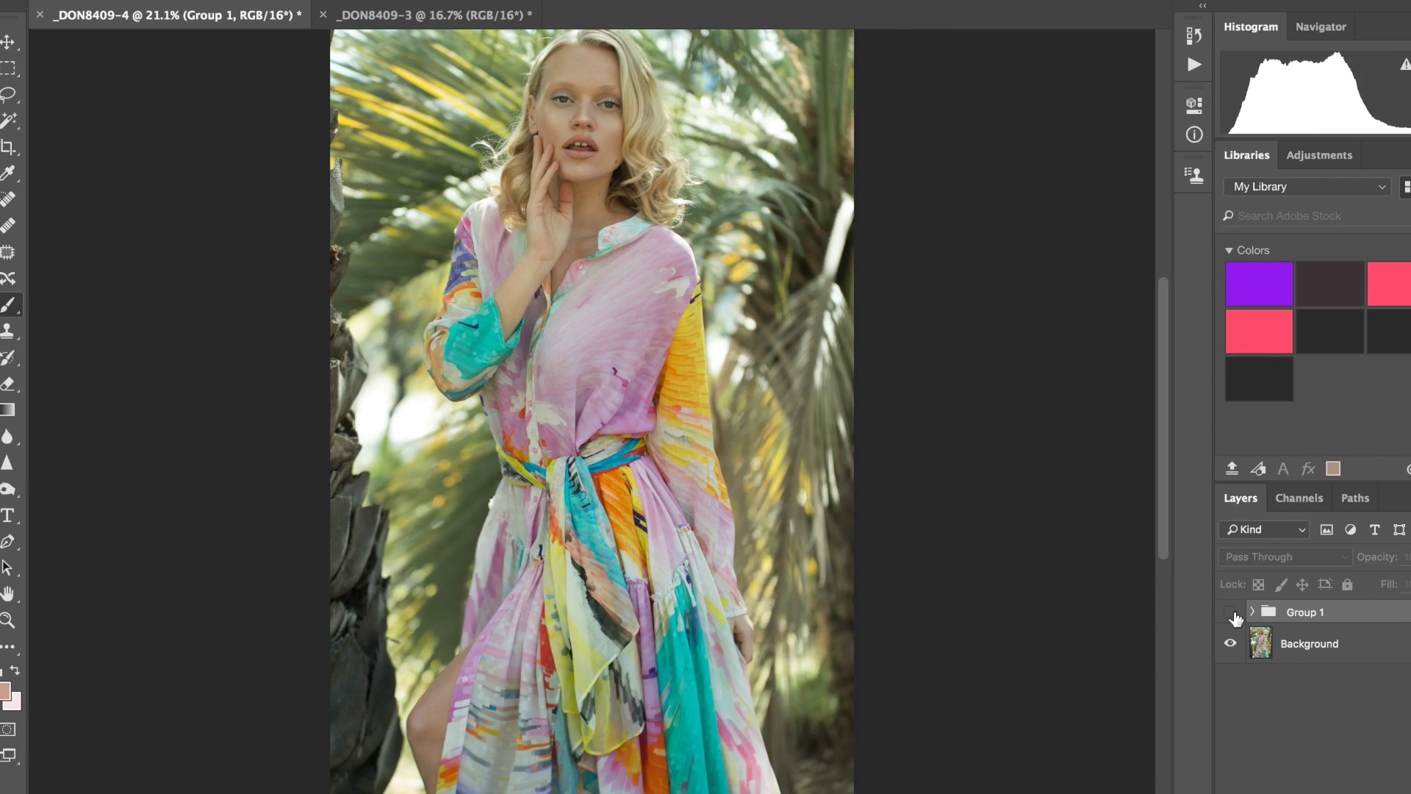
click(1232, 612)
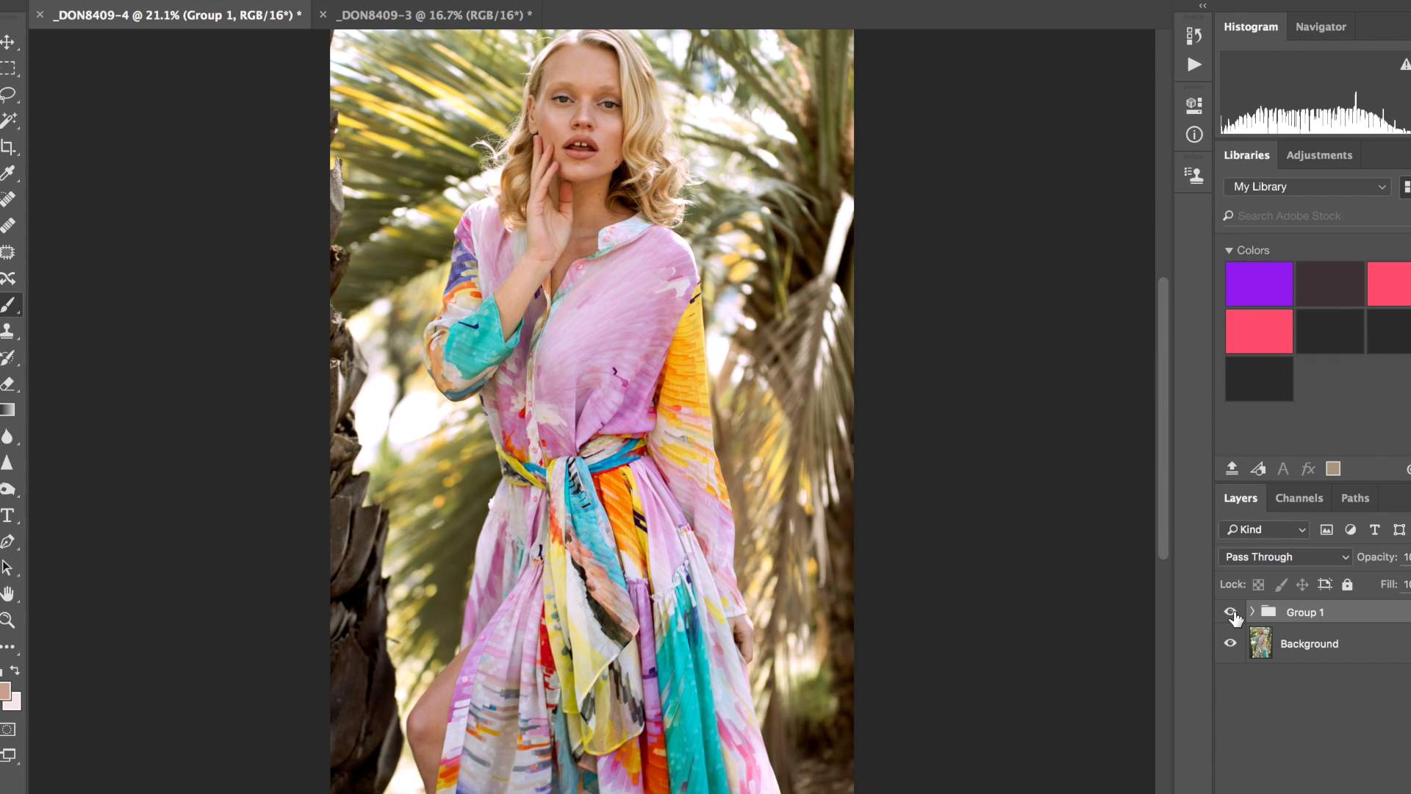
Compare Group 1 hidden and shown, then expand it to reveal its four layers
click(1232, 613)
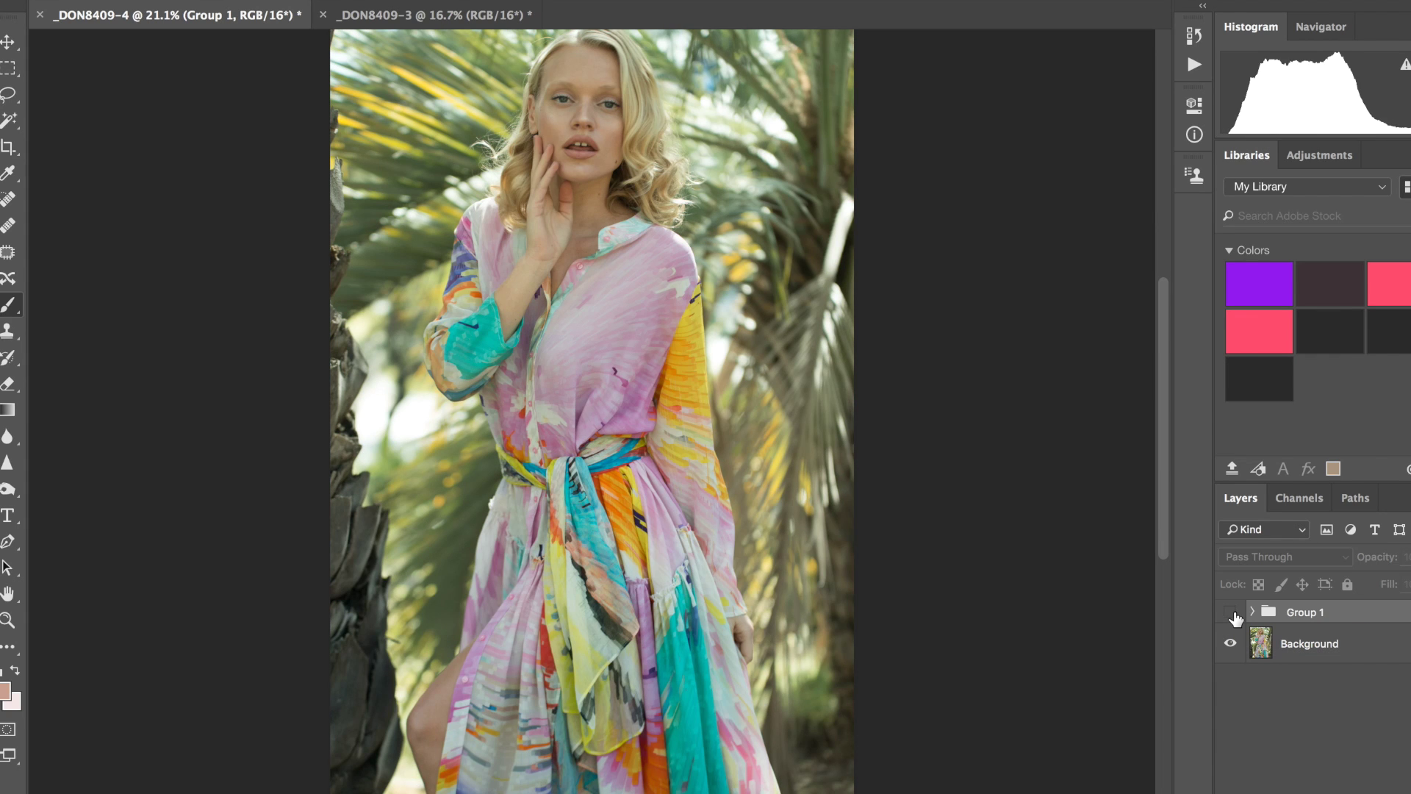
click(1232, 613)
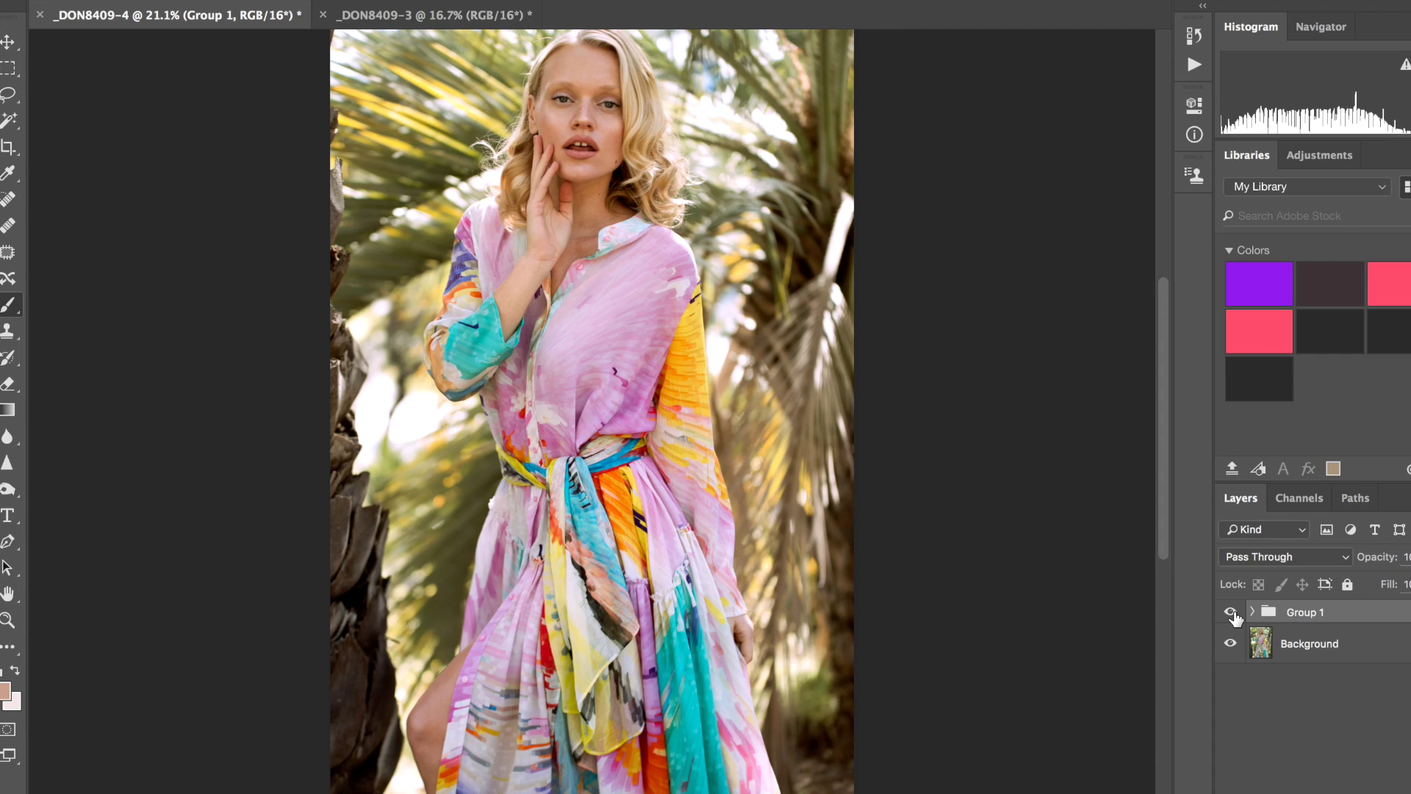
click(1253, 612)
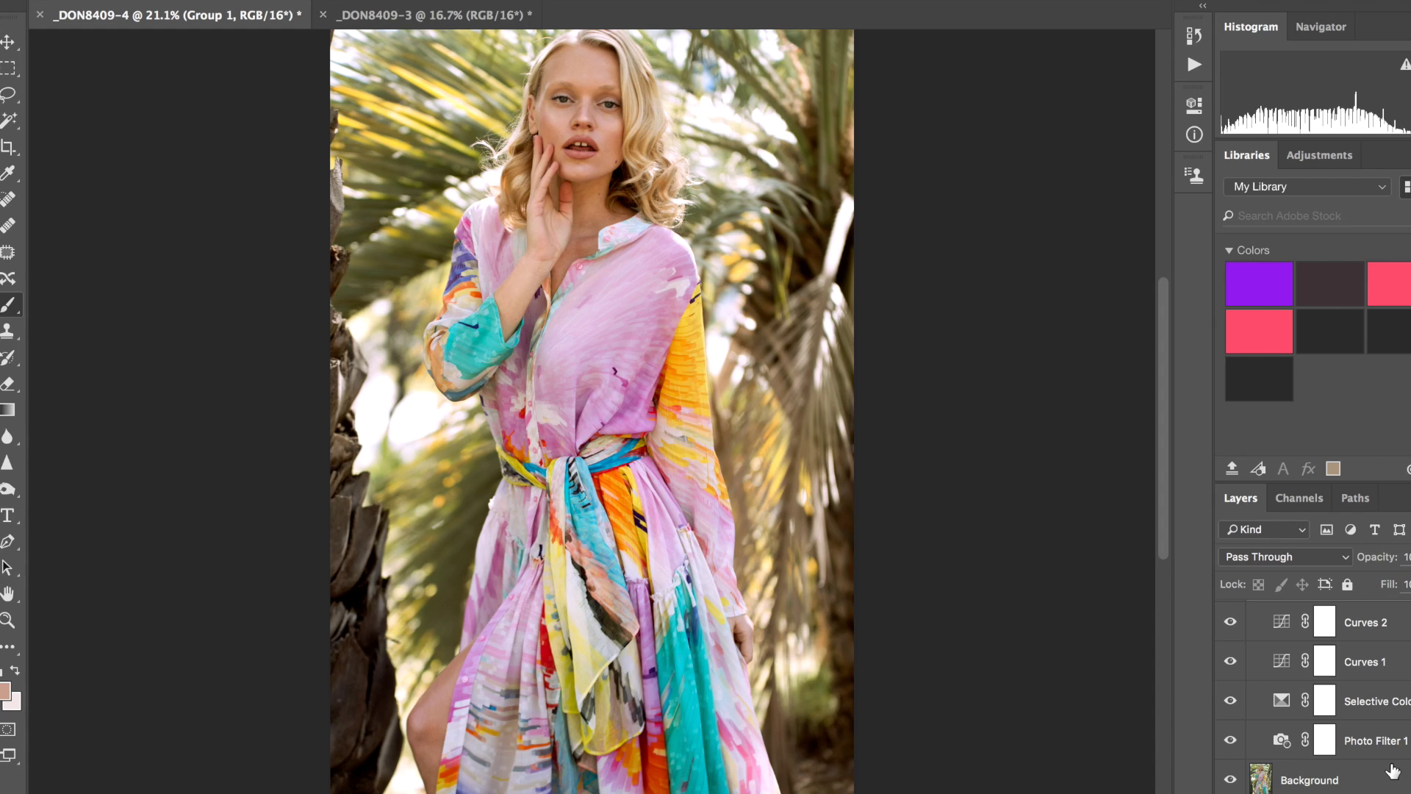
Toggle Photo Filter 1, Selective Color 1 and Curves 1 off and on to judge each effect
click(1230, 742)
click(1230, 743)
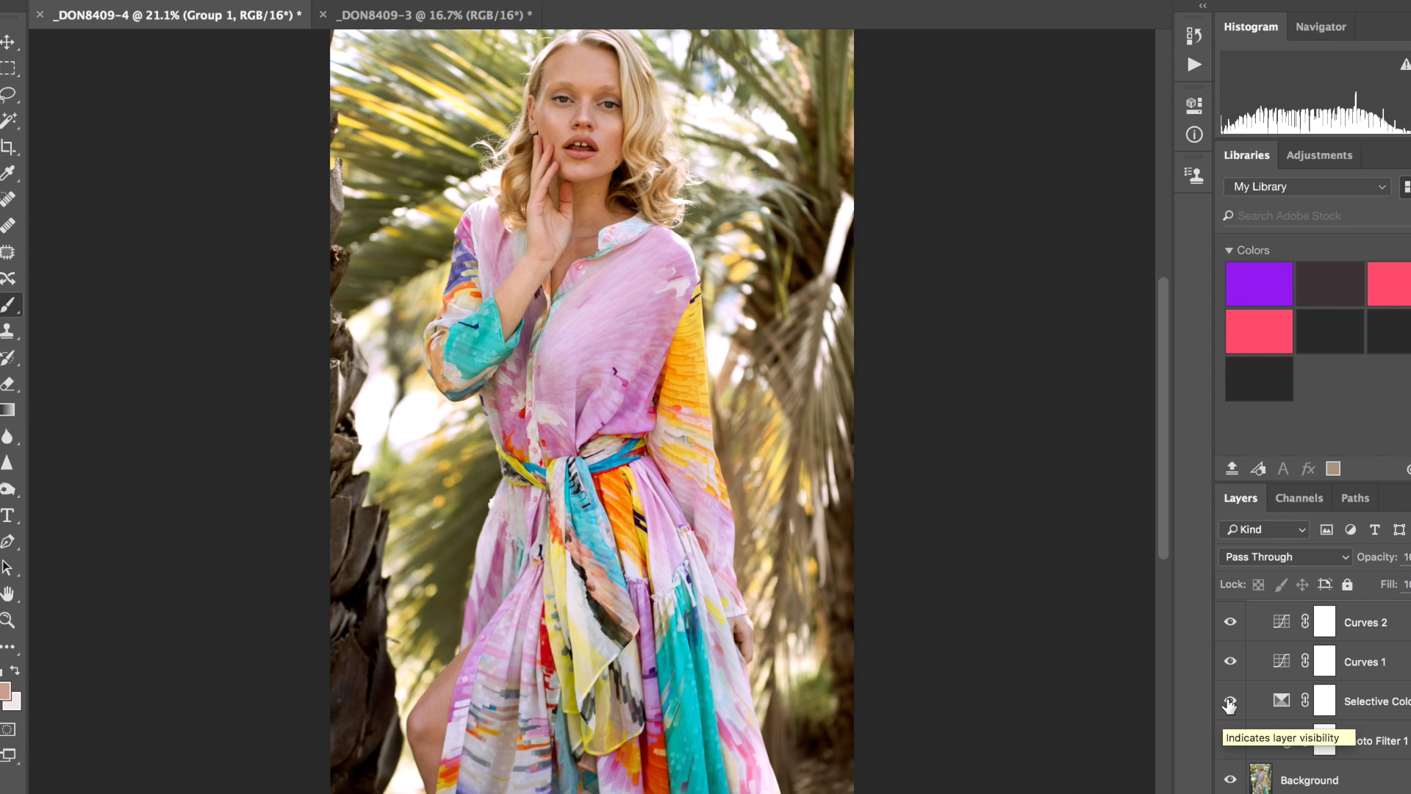
click(1230, 702)
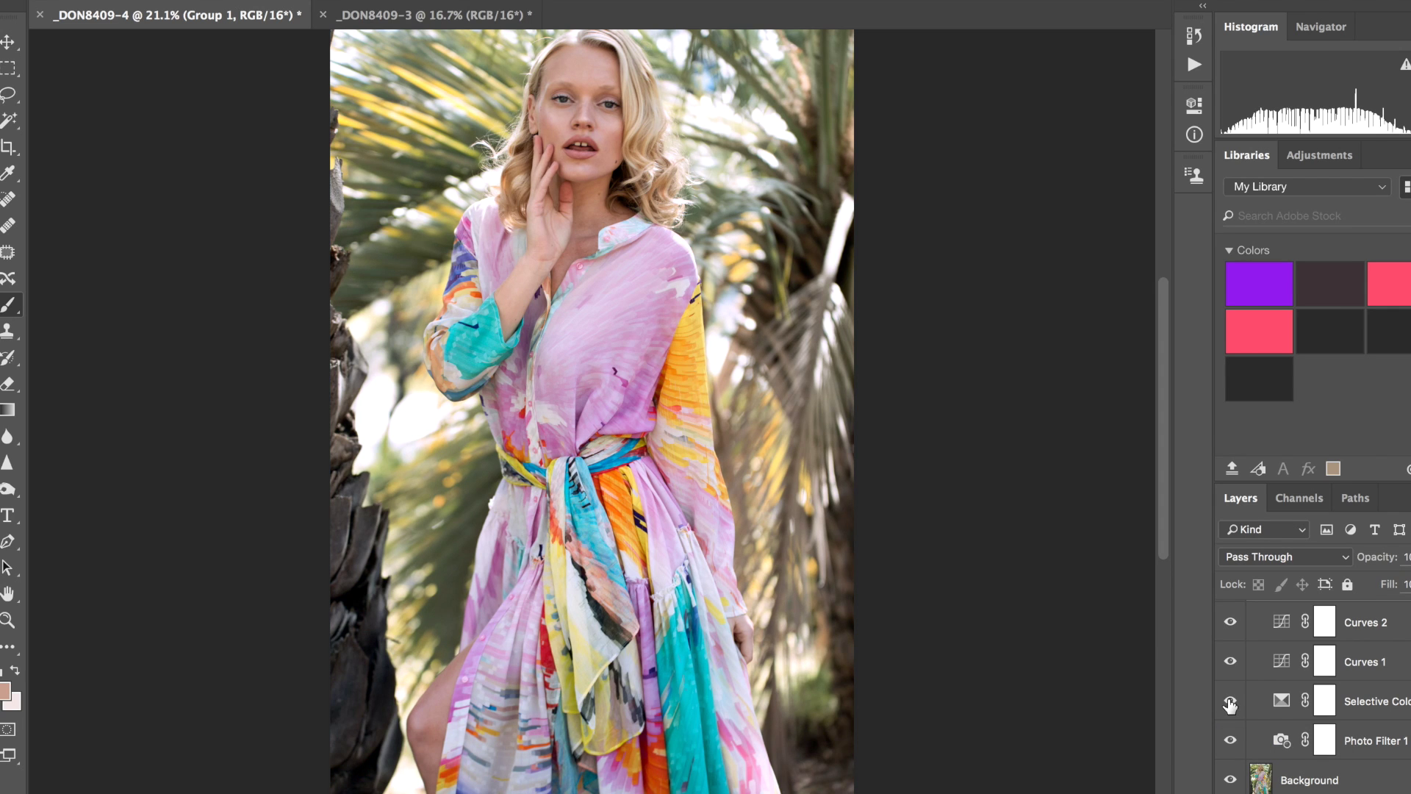
click(1230, 703)
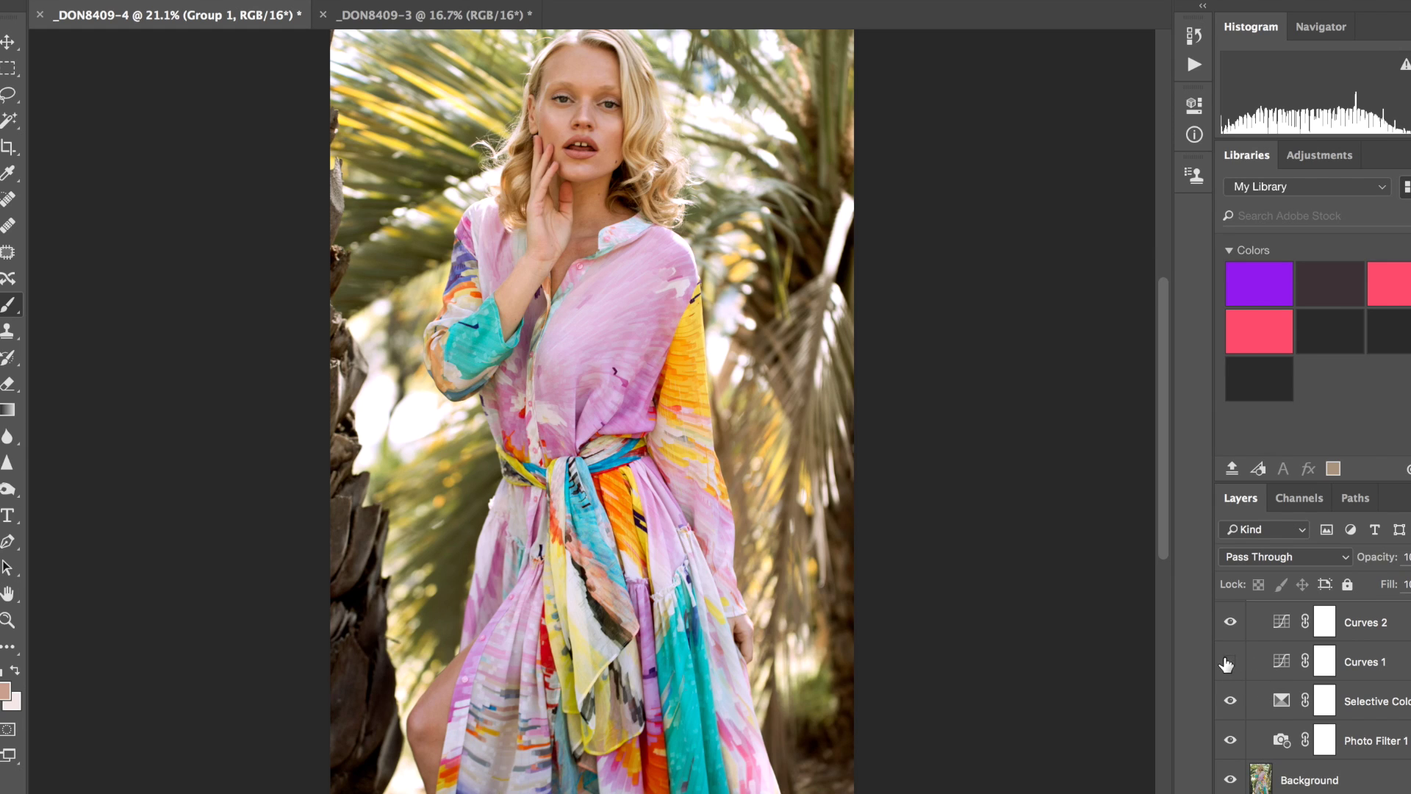
click(1231, 662)
click(1230, 662)
In Selective Color 1, pull yellow down slightly and add a touch of magenta in the Blacks
double_click(1281, 701)
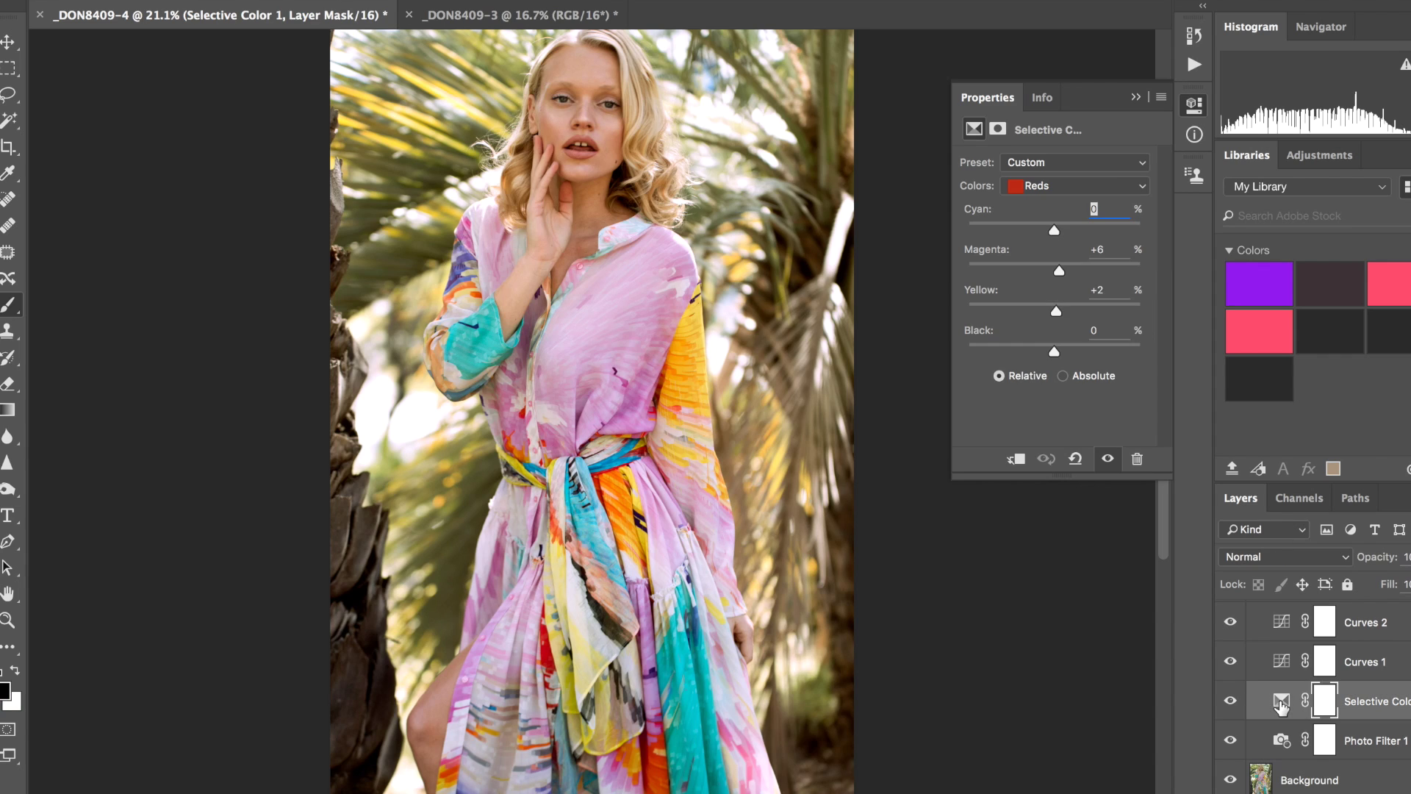
click(1036, 185)
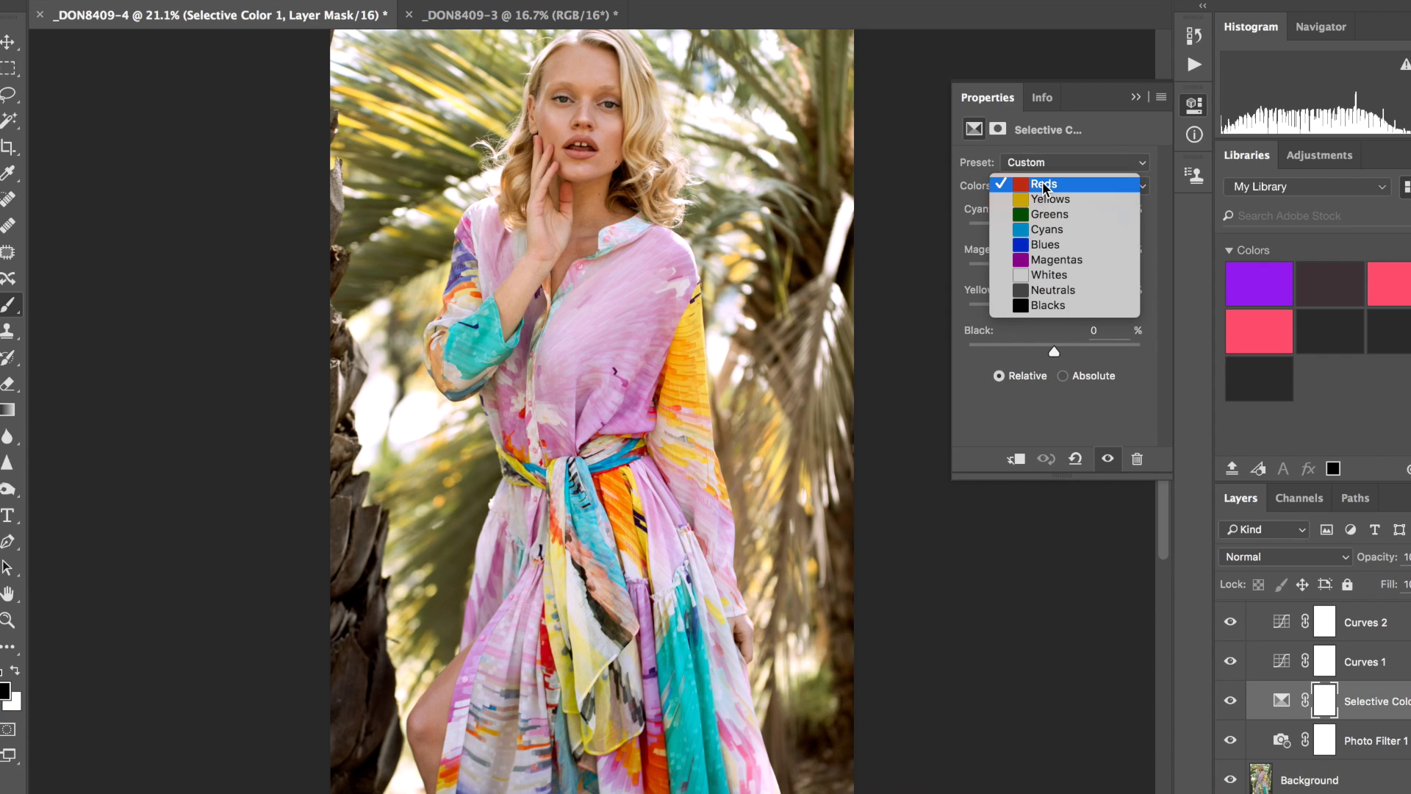
click(1068, 306)
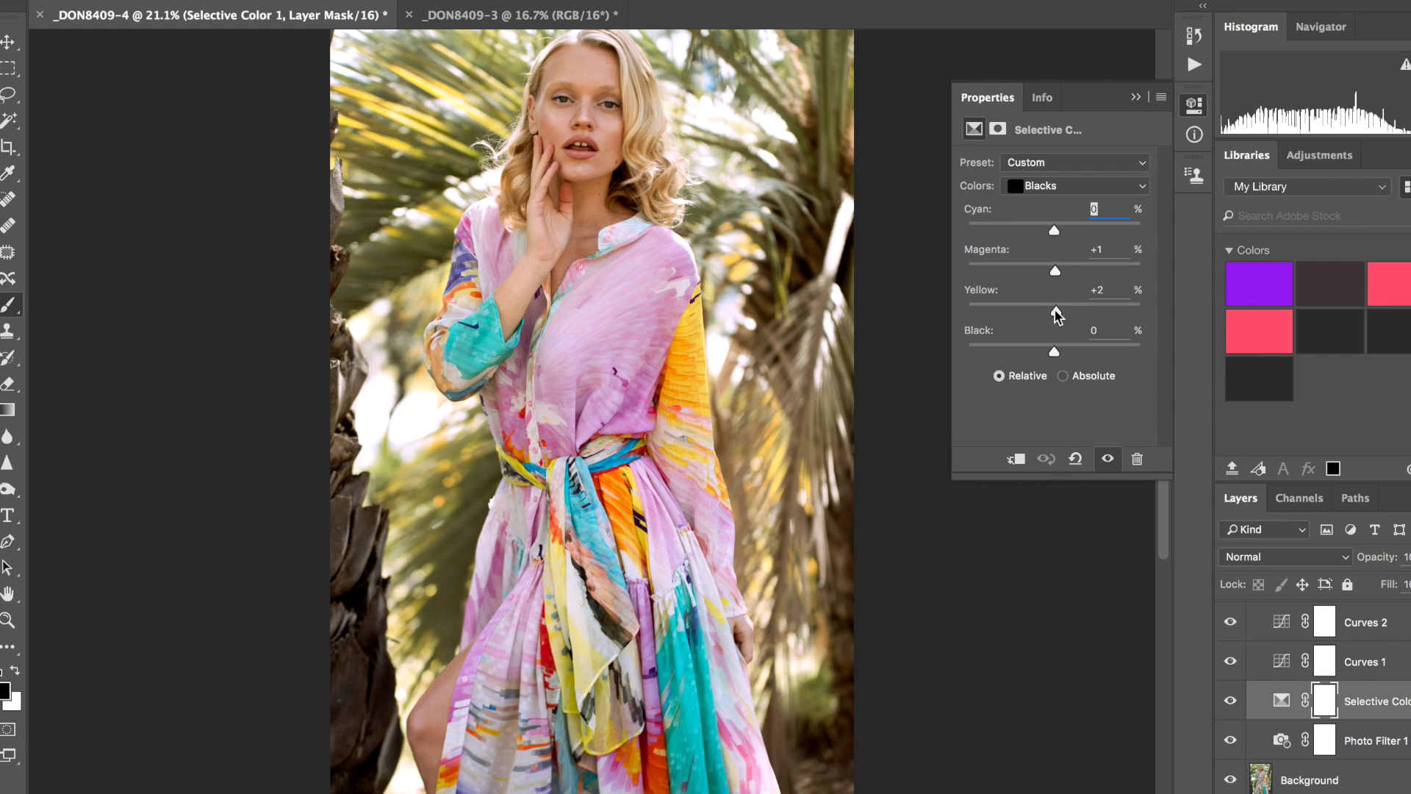
drag(1058, 312, 1053, 307)
drag(1055, 273, 1057, 273)
Set the Neutrals to Magenta +1 and Yellow +7, then close the Selective Color settings
click(1041, 185)
click(1039, 169)
drag(1064, 309, 1054, 269)
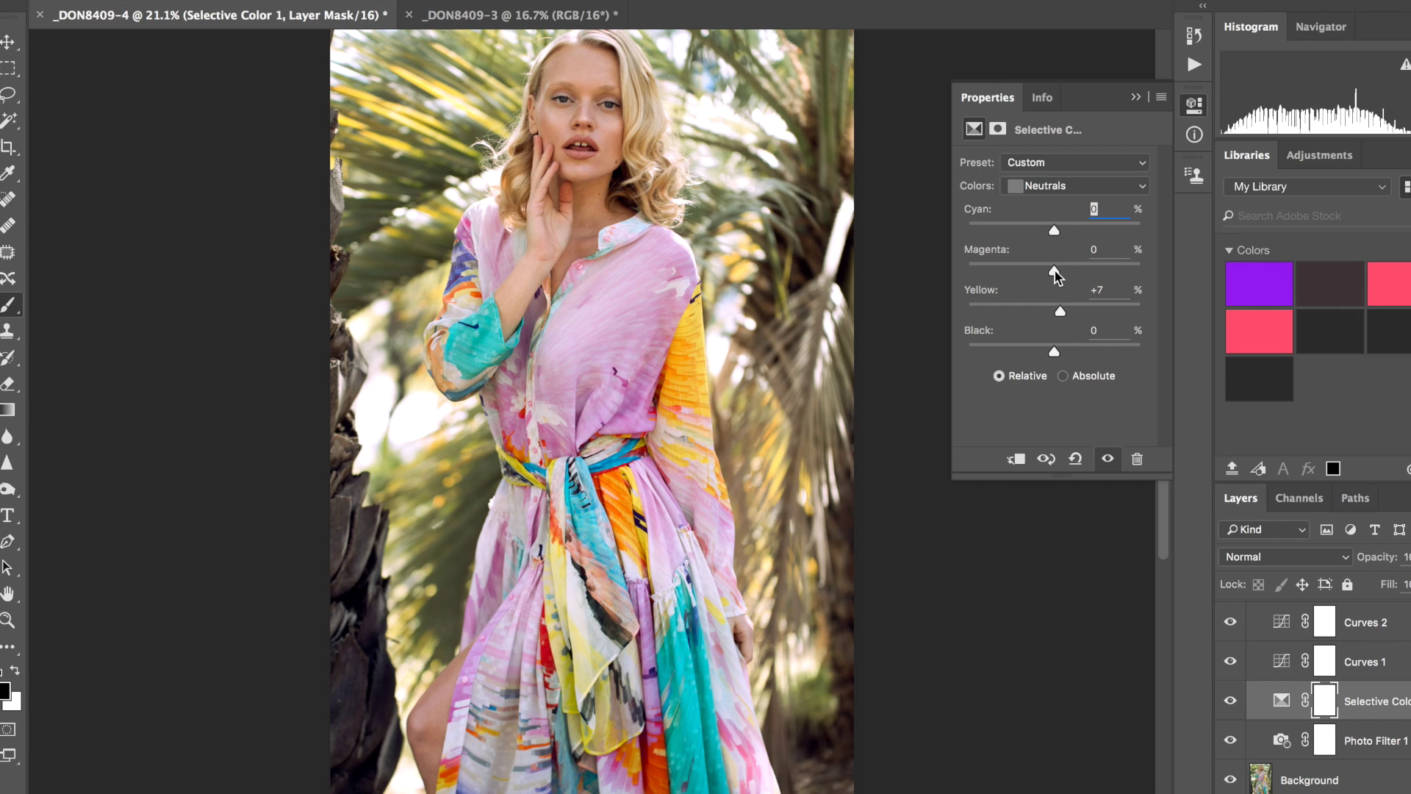
click(1047, 193)
click(971, 228)
click(1138, 97)
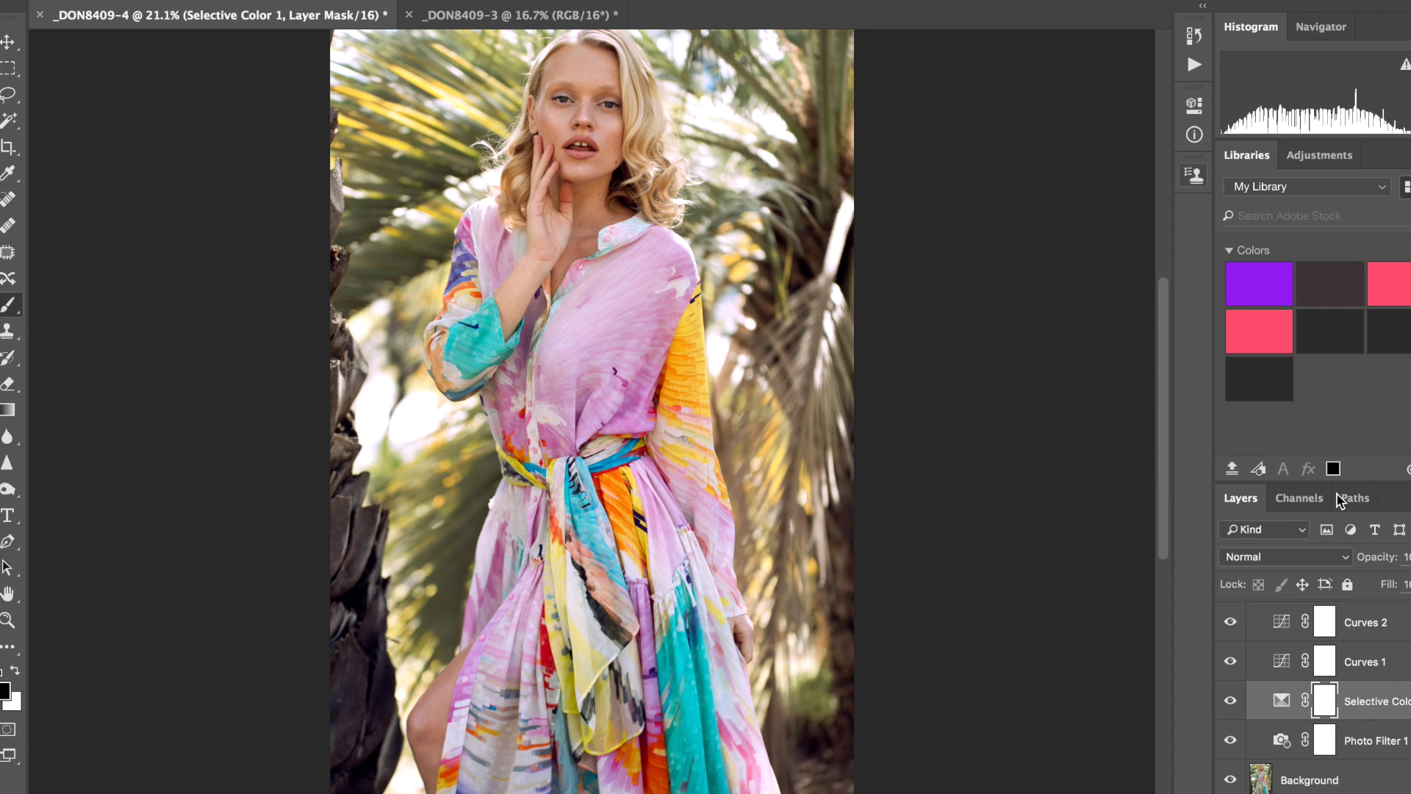
Add a Hue/Saturation layer above Curves 2 with Hue +2 and Saturation +24
click(1365, 627)
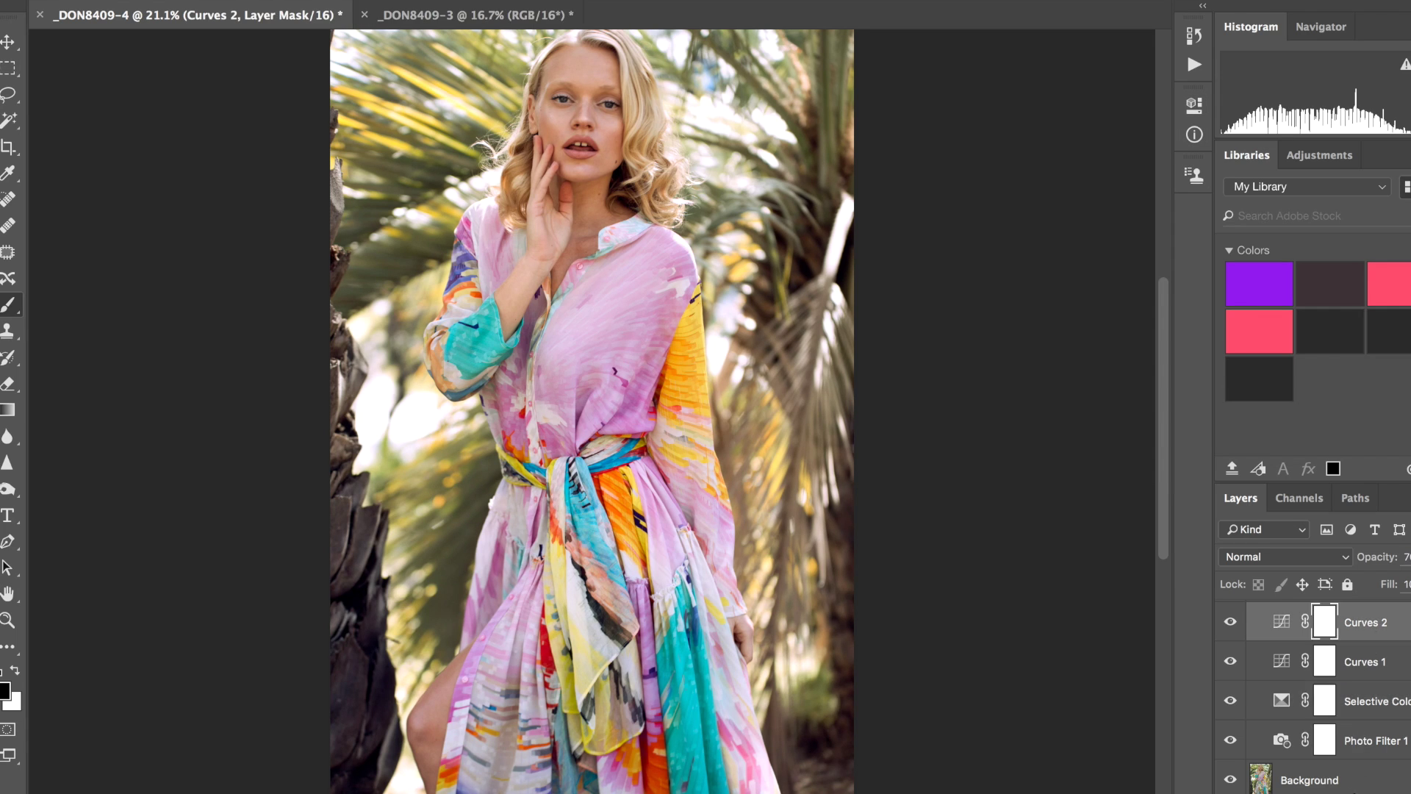
click(1283, 790)
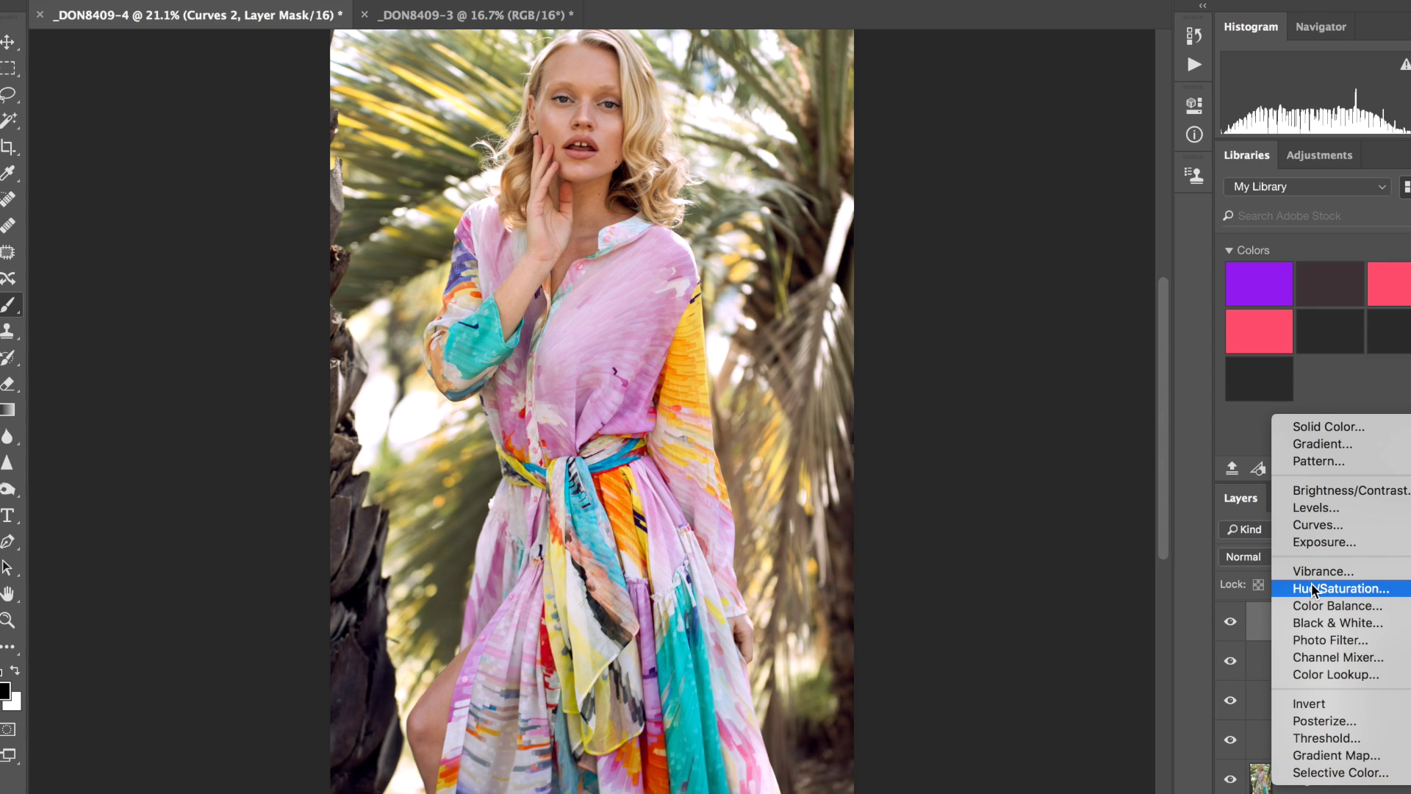
click(1313, 590)
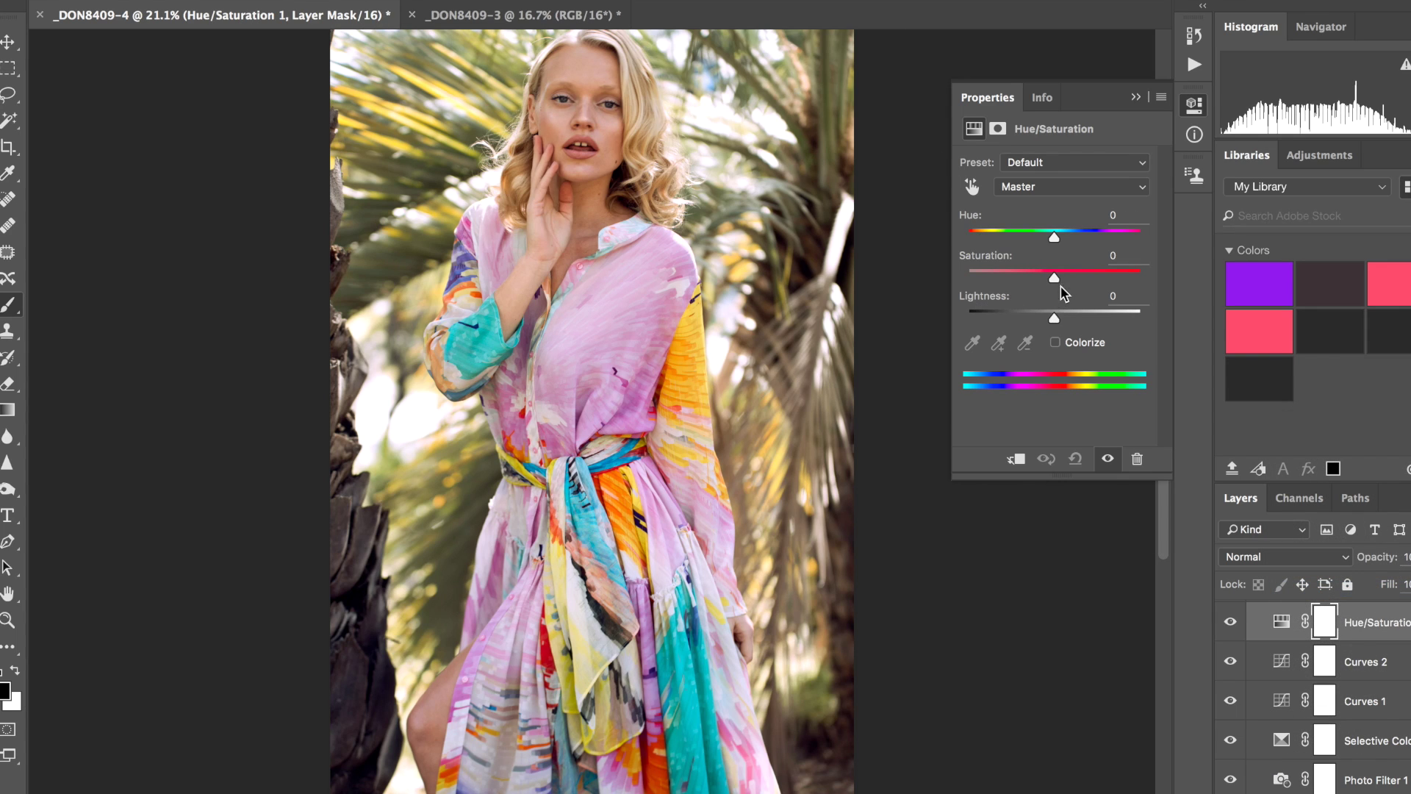
drag(1063, 269, 1074, 271)
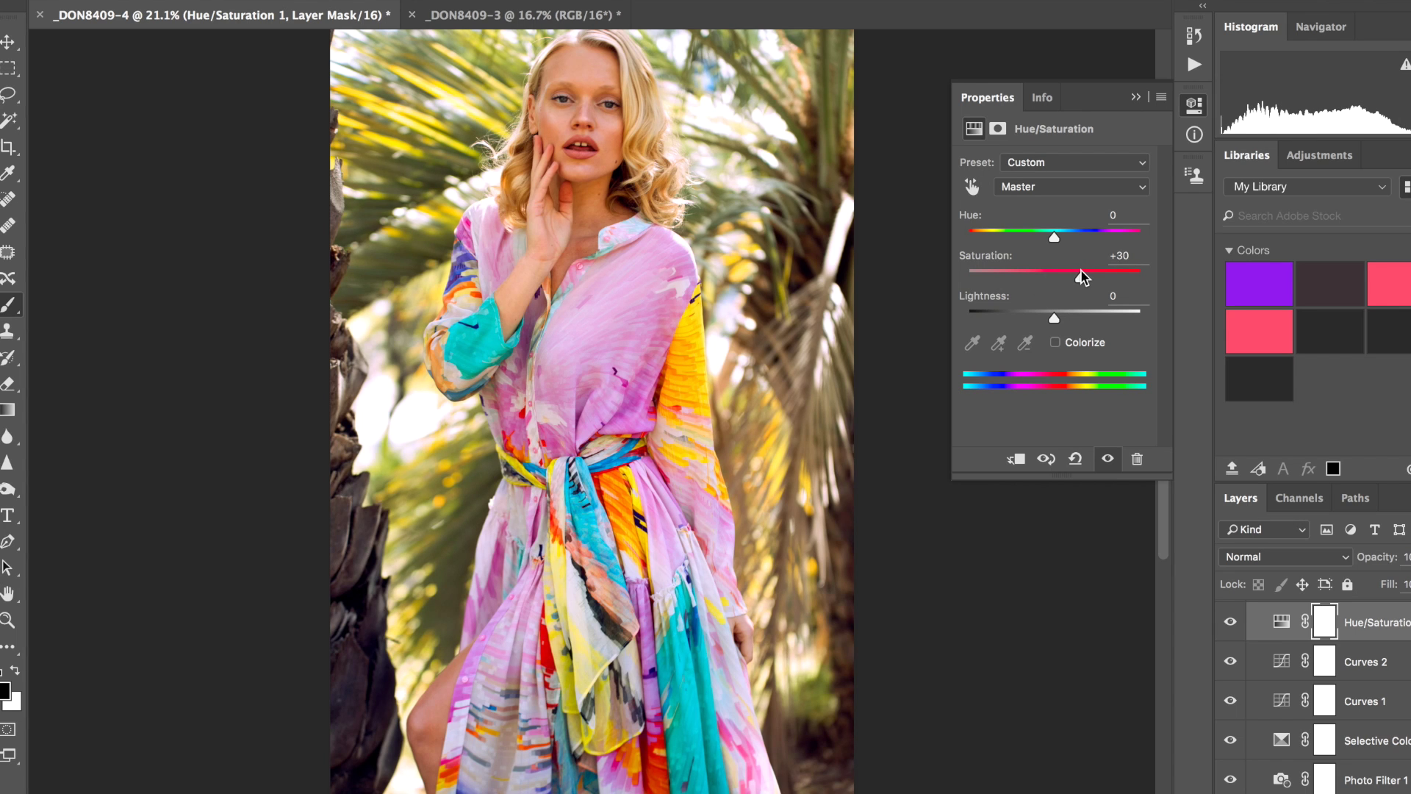
drag(1073, 273, 1057, 236)
click(1135, 97)
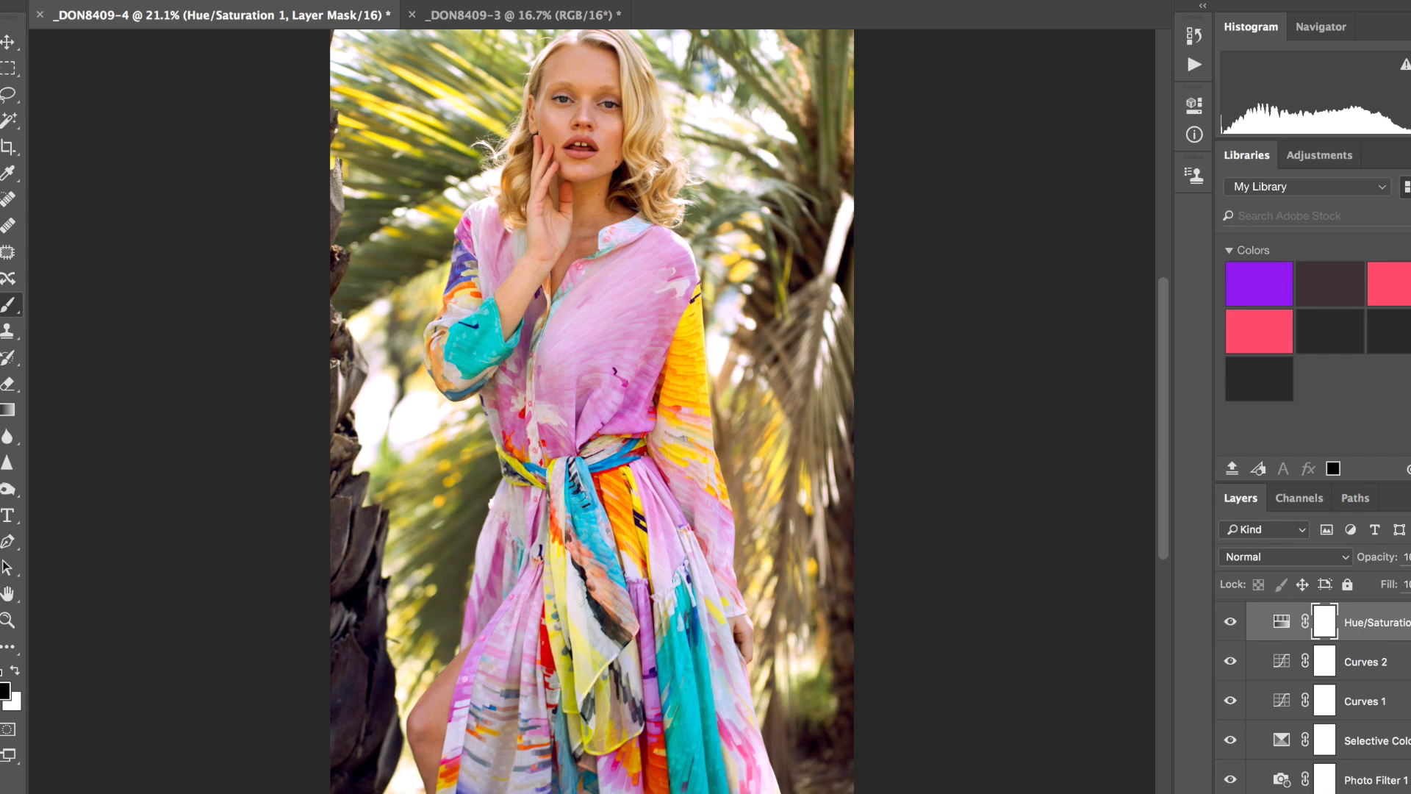
Invert the Hue/Saturation mask to black and paint it back with a larger white brush
key(ctrl+i)
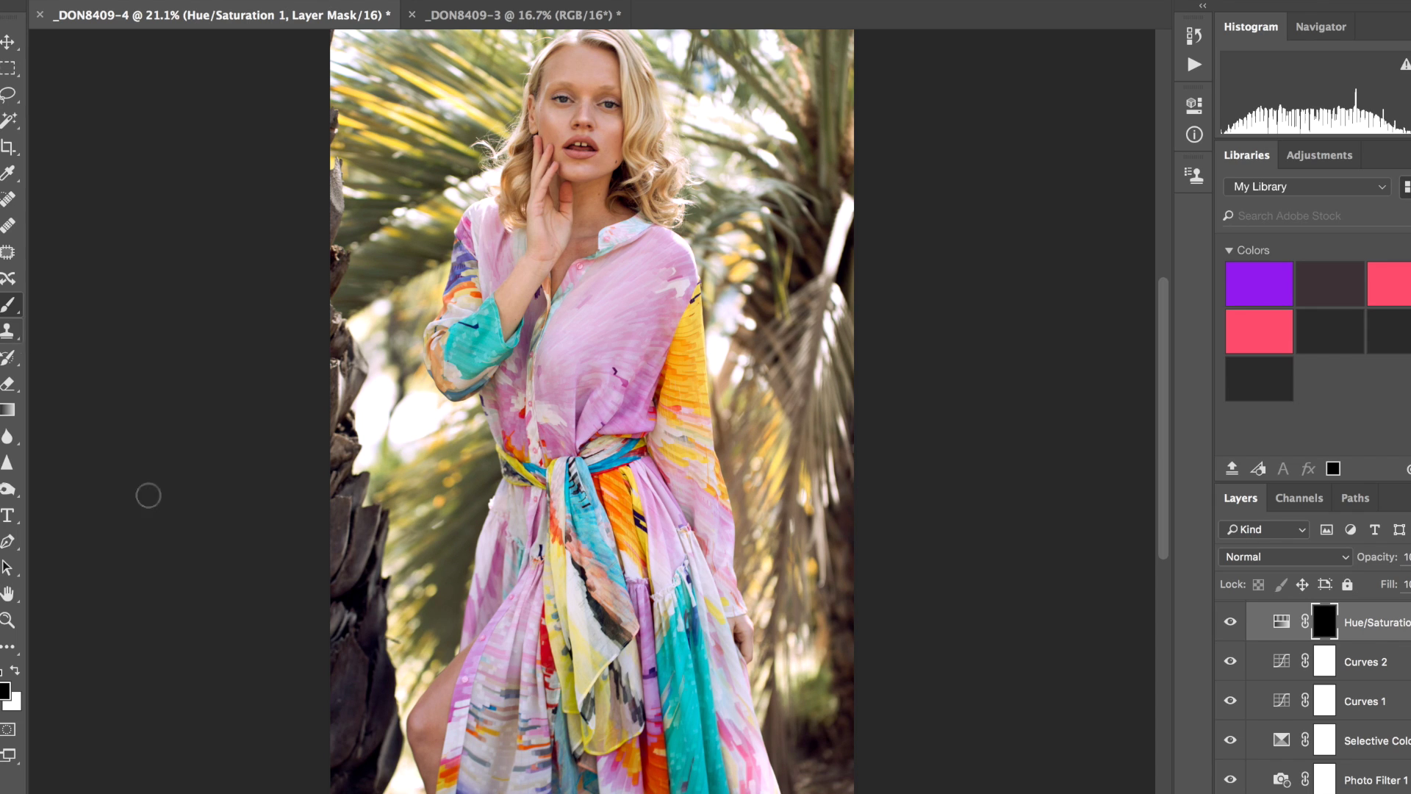
click(15, 671)
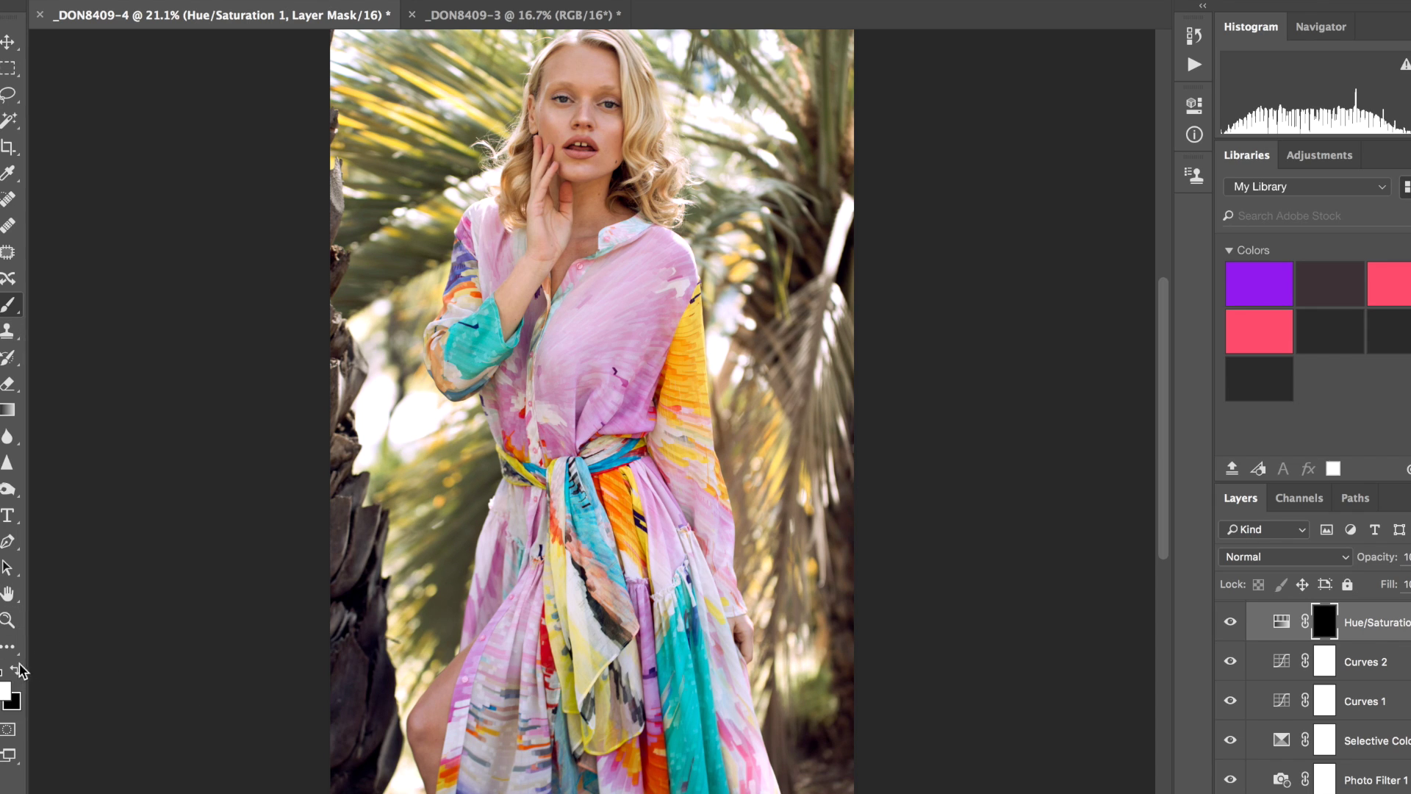
key(bracketright)
key(bracketright)
key(bracketright)
key(bracketright)
key(bracketright)
Put the Hue/Saturation layer into Group 1 and toggle the group to compare before and after
key(ctrl+g)
click(1231, 611)
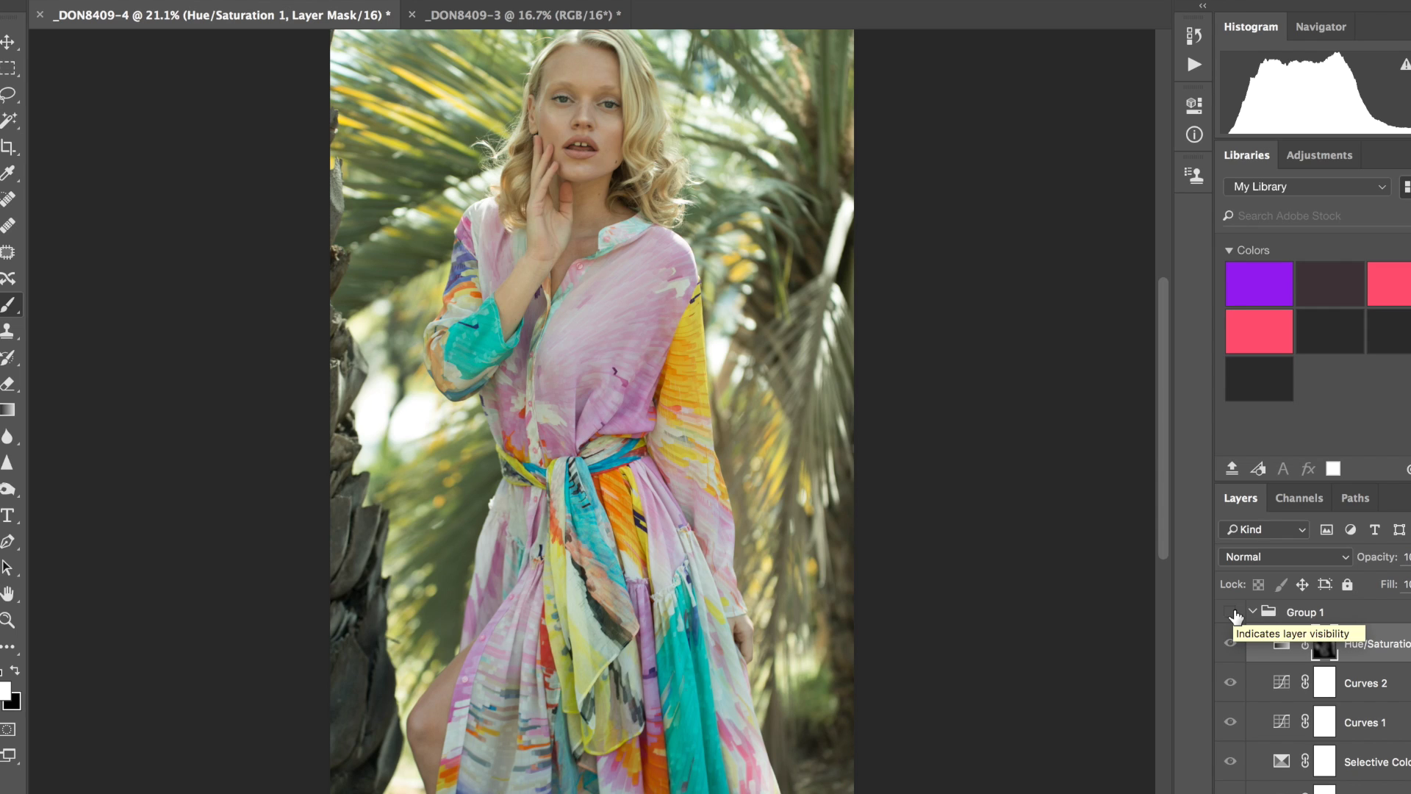
click(1233, 613)
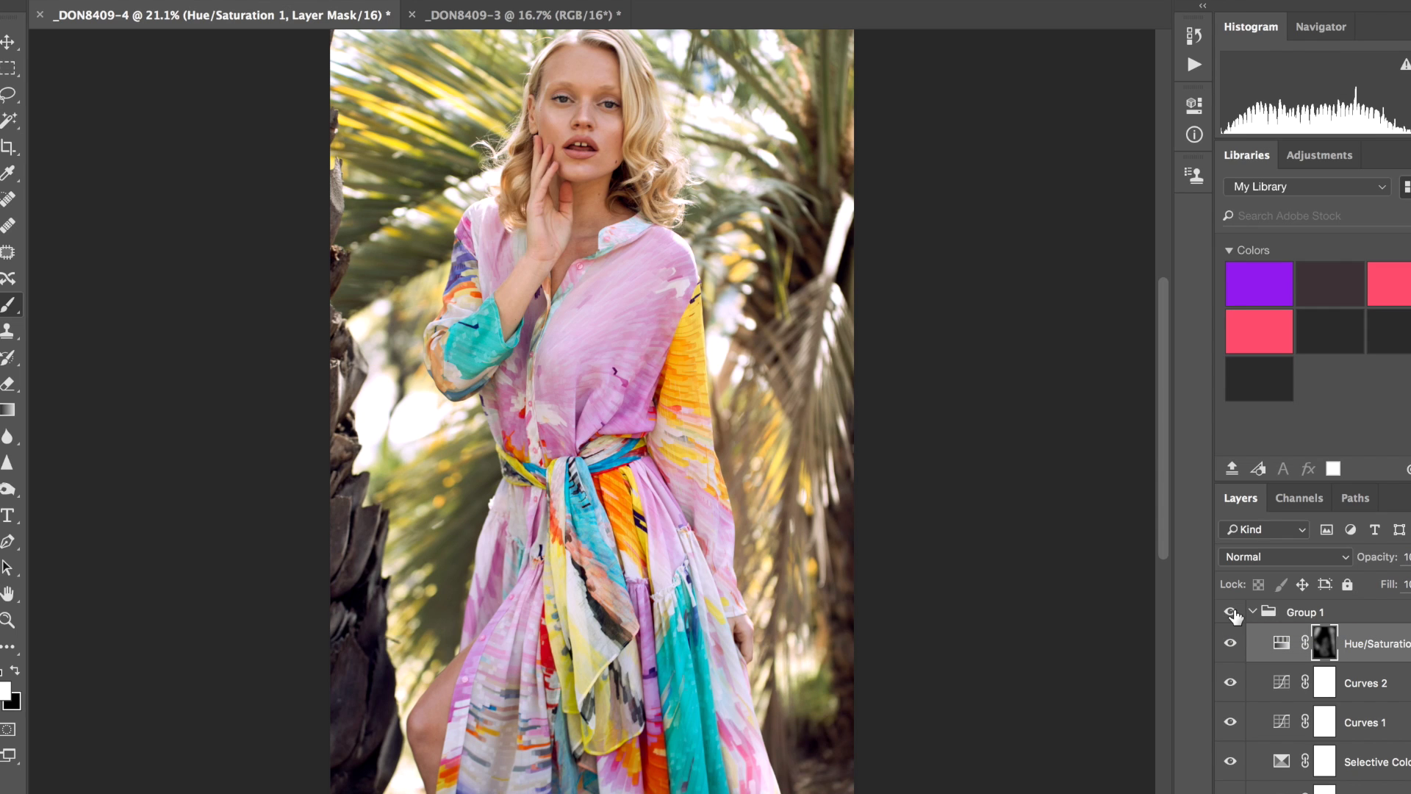
click(1233, 613)
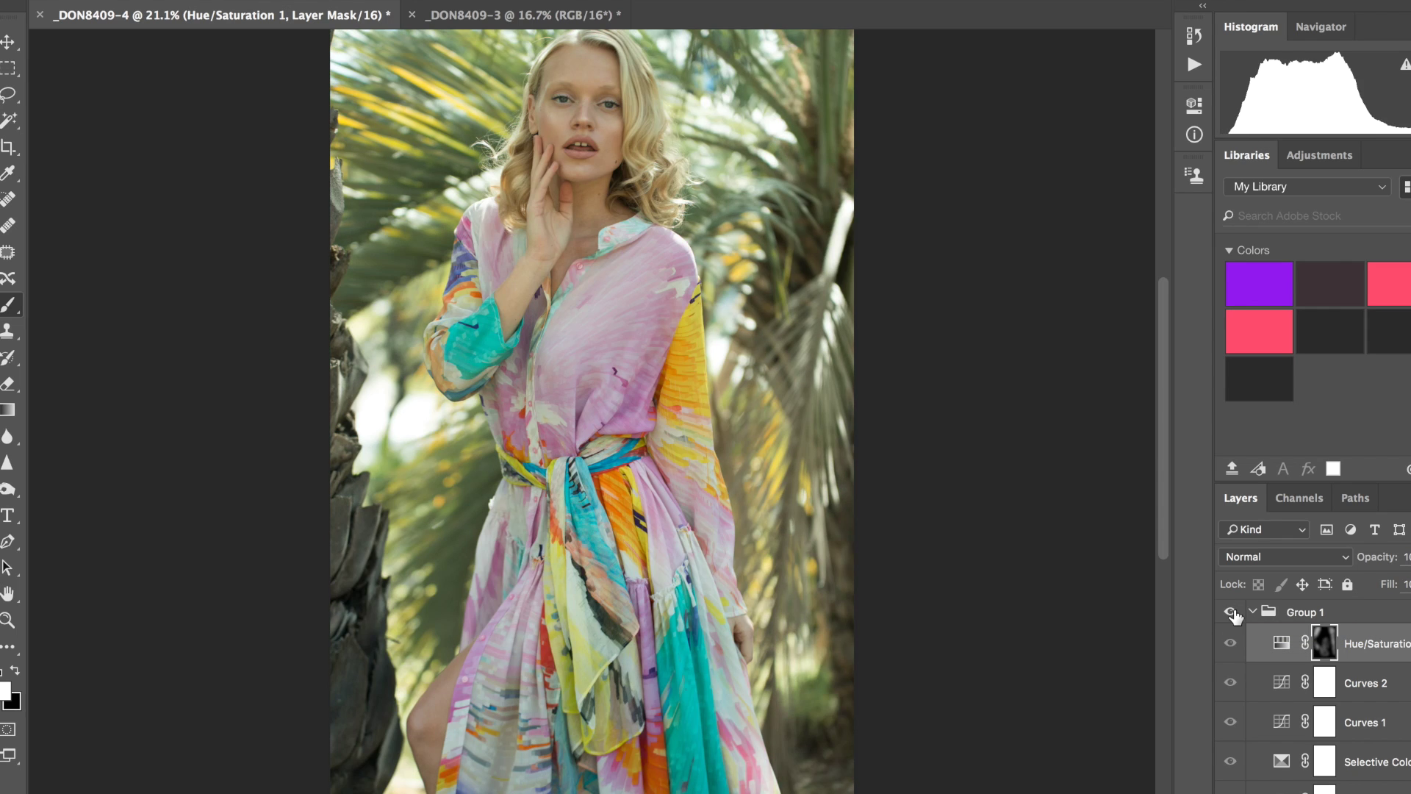
click(1232, 613)
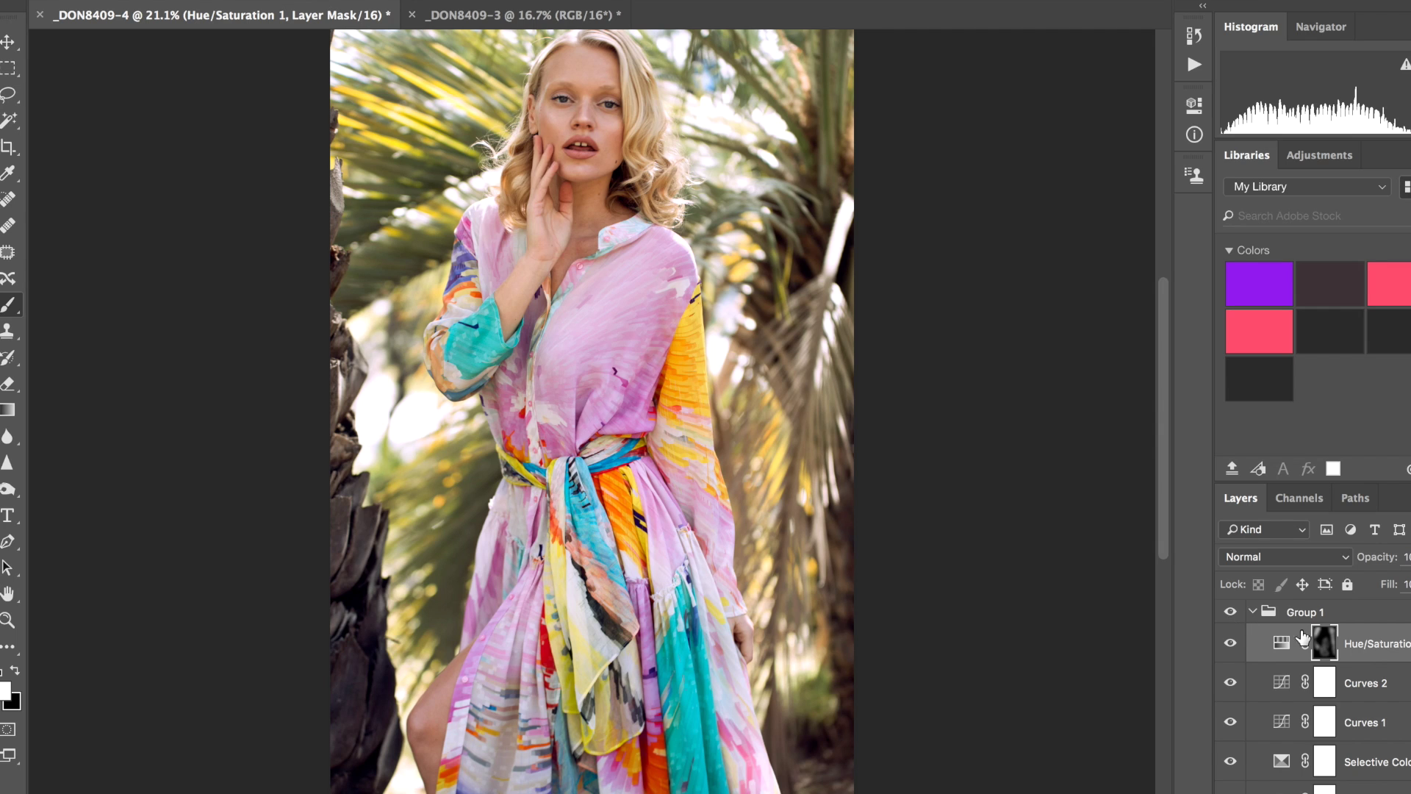
click(1277, 791)
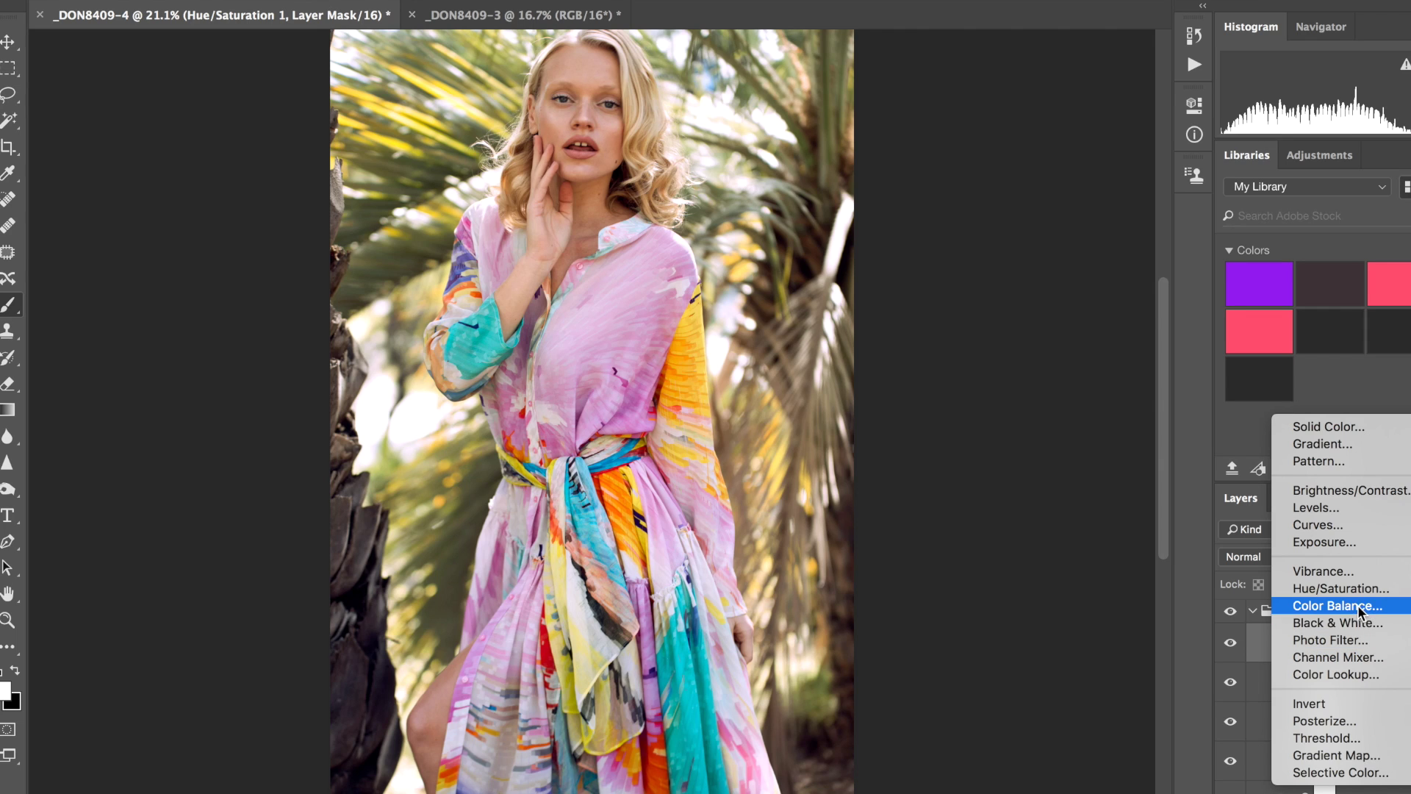
Add a Color Balance layer with midtones Yellow/Blue at −10, then toggle it to compare
key(Escape)
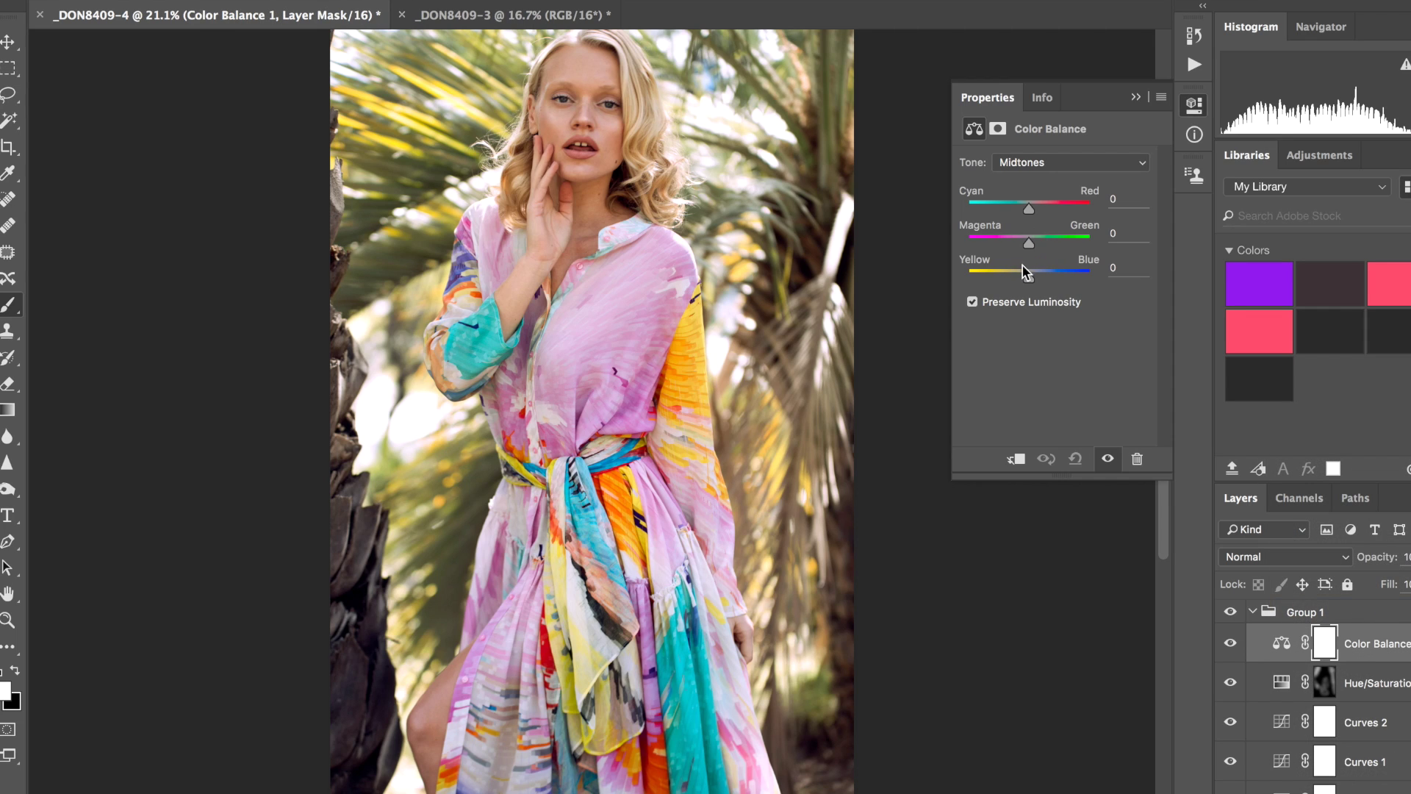
drag(1030, 281, 1023, 283)
drag(1022, 282, 1026, 280)
drag(1023, 277, 1023, 276)
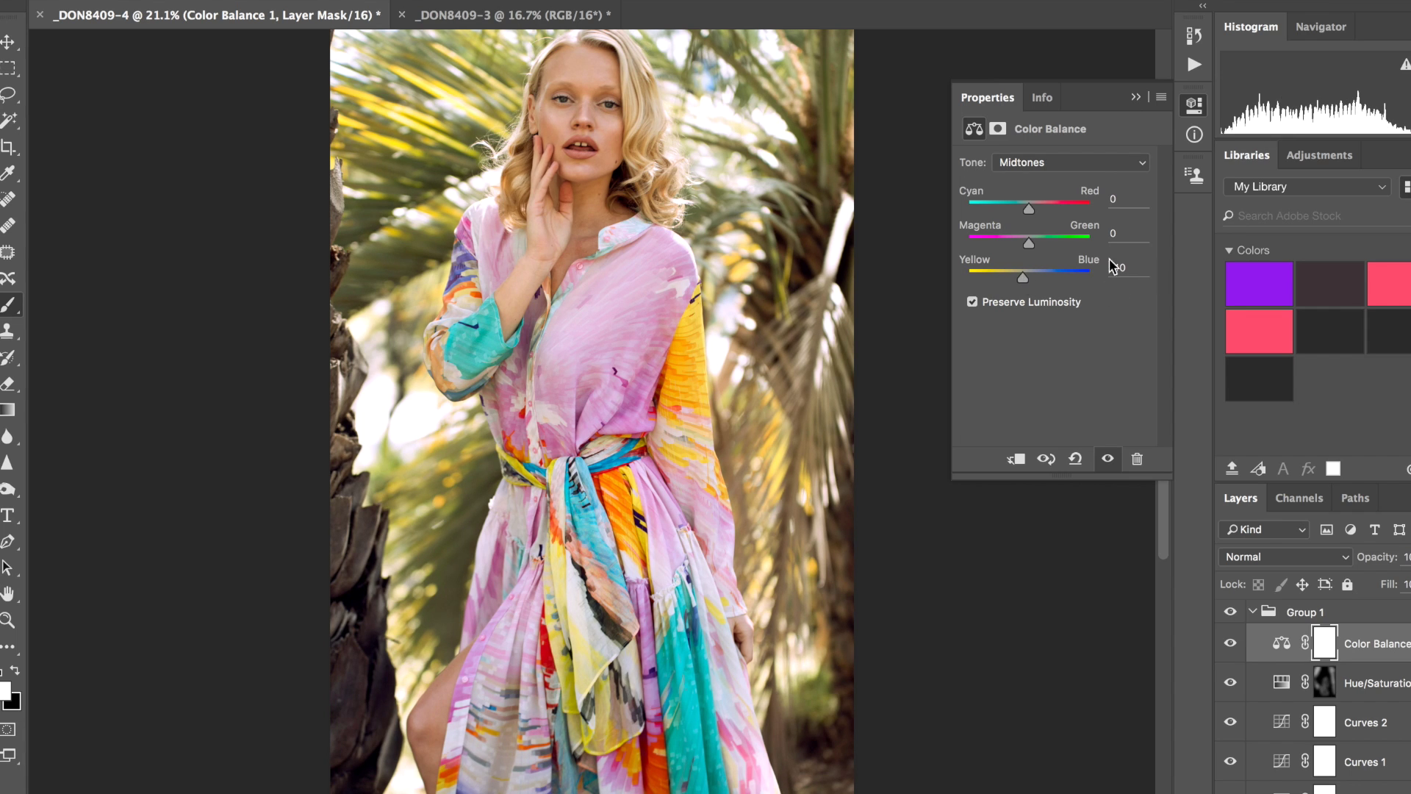
click(1135, 77)
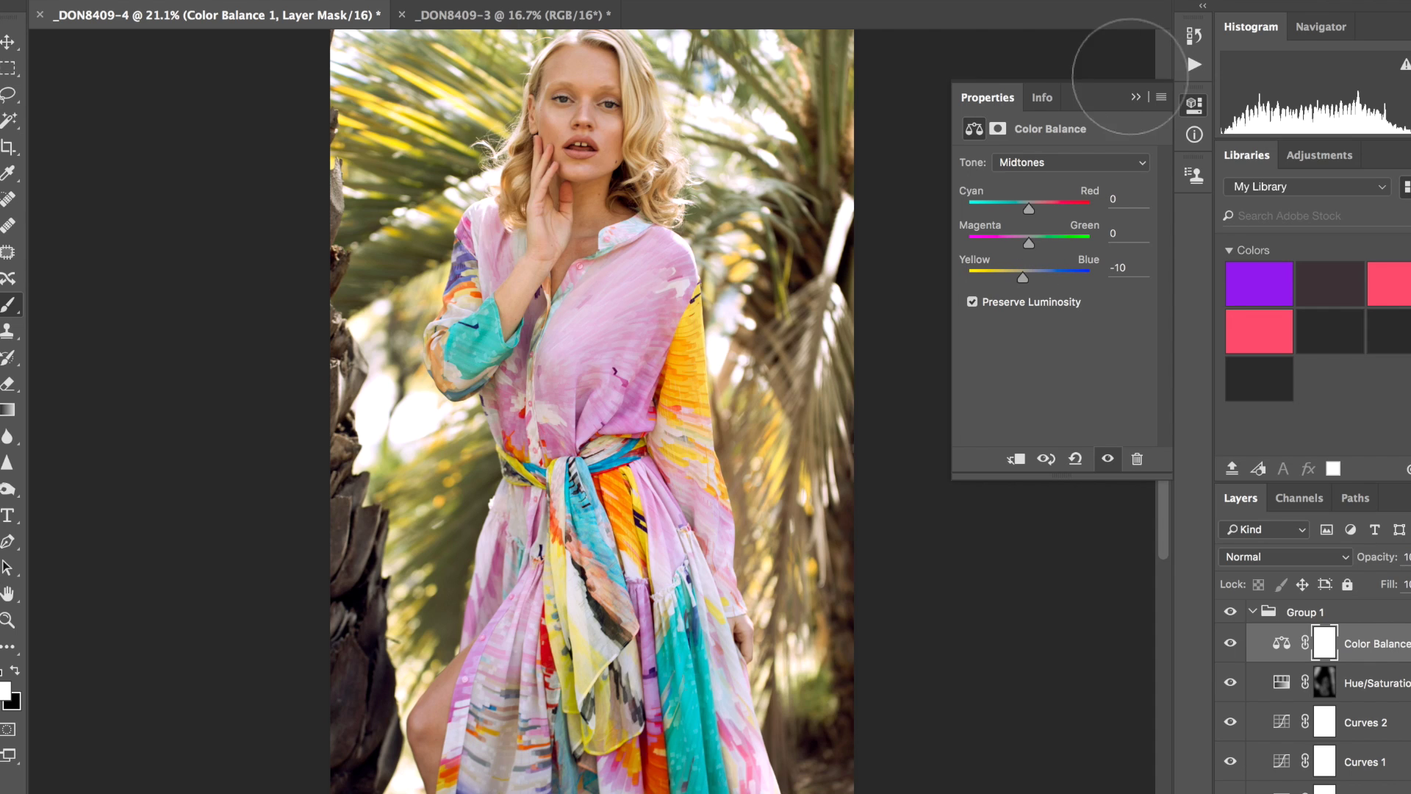
click(1231, 644)
click(1230, 643)
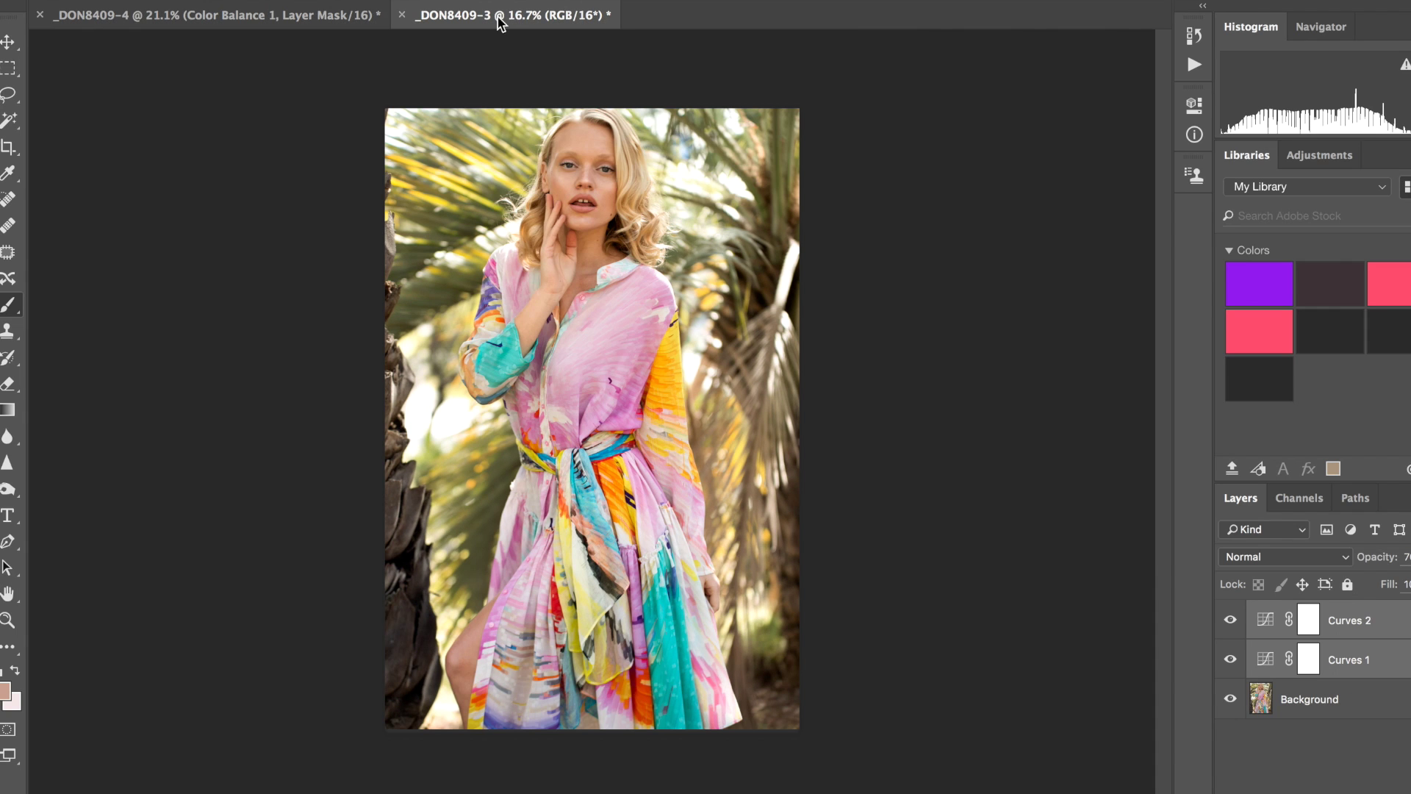
click(329, 16)
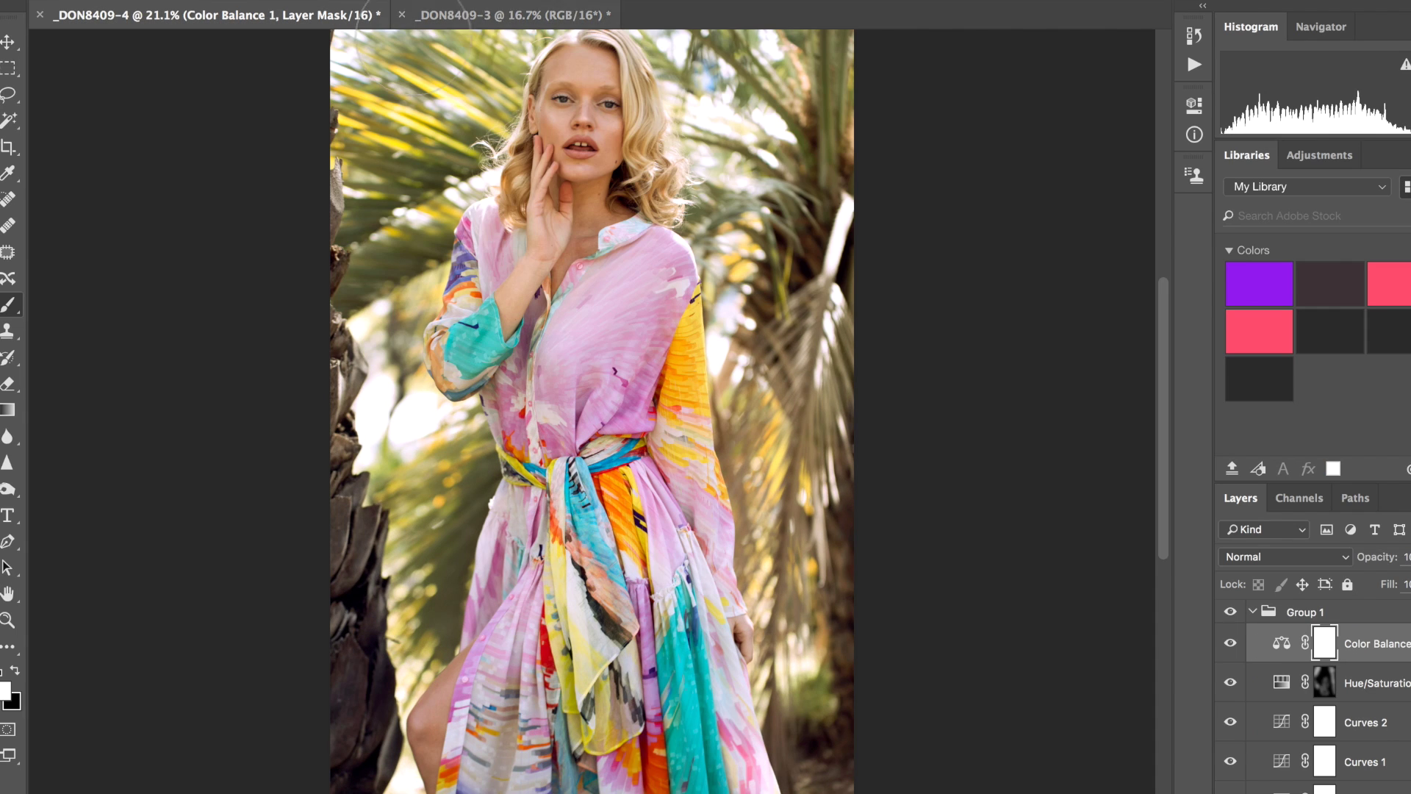
click(444, 16)
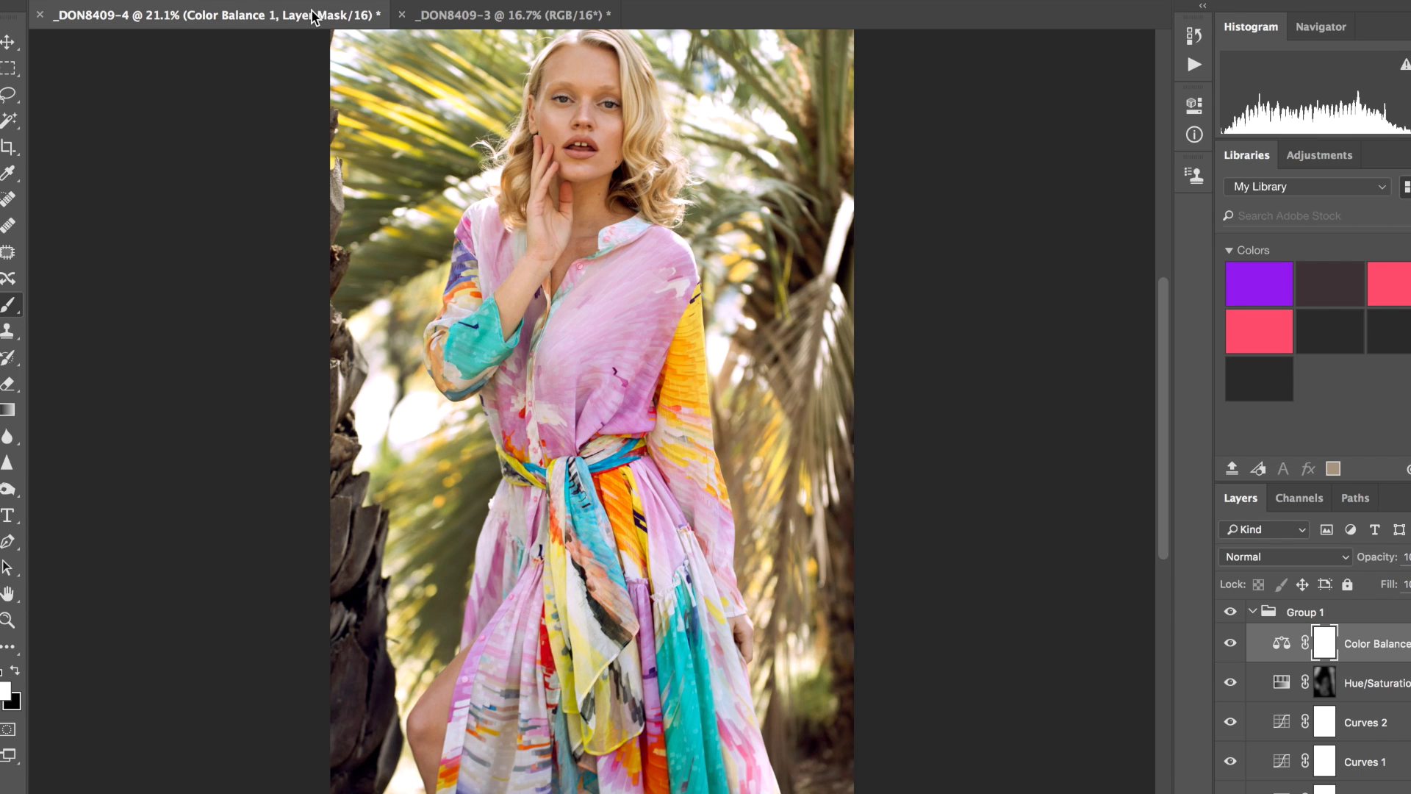
click(314, 16)
click(1232, 618)
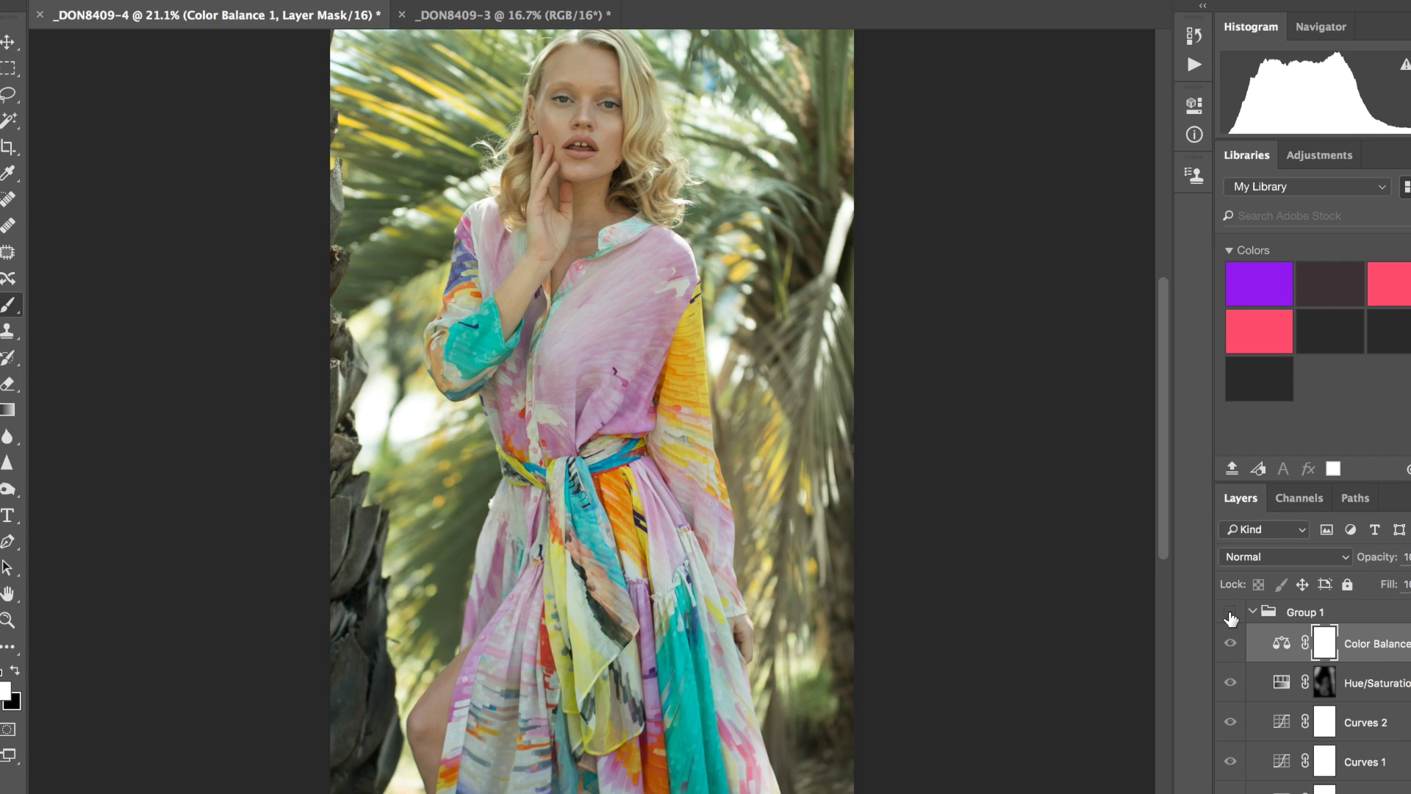
click(1231, 617)
scroll(1362, 712, down, 2)
scroll(1362, 711, down, 2)
scroll(1362, 711, up, 3)
scroll(1360, 713, down, 2)
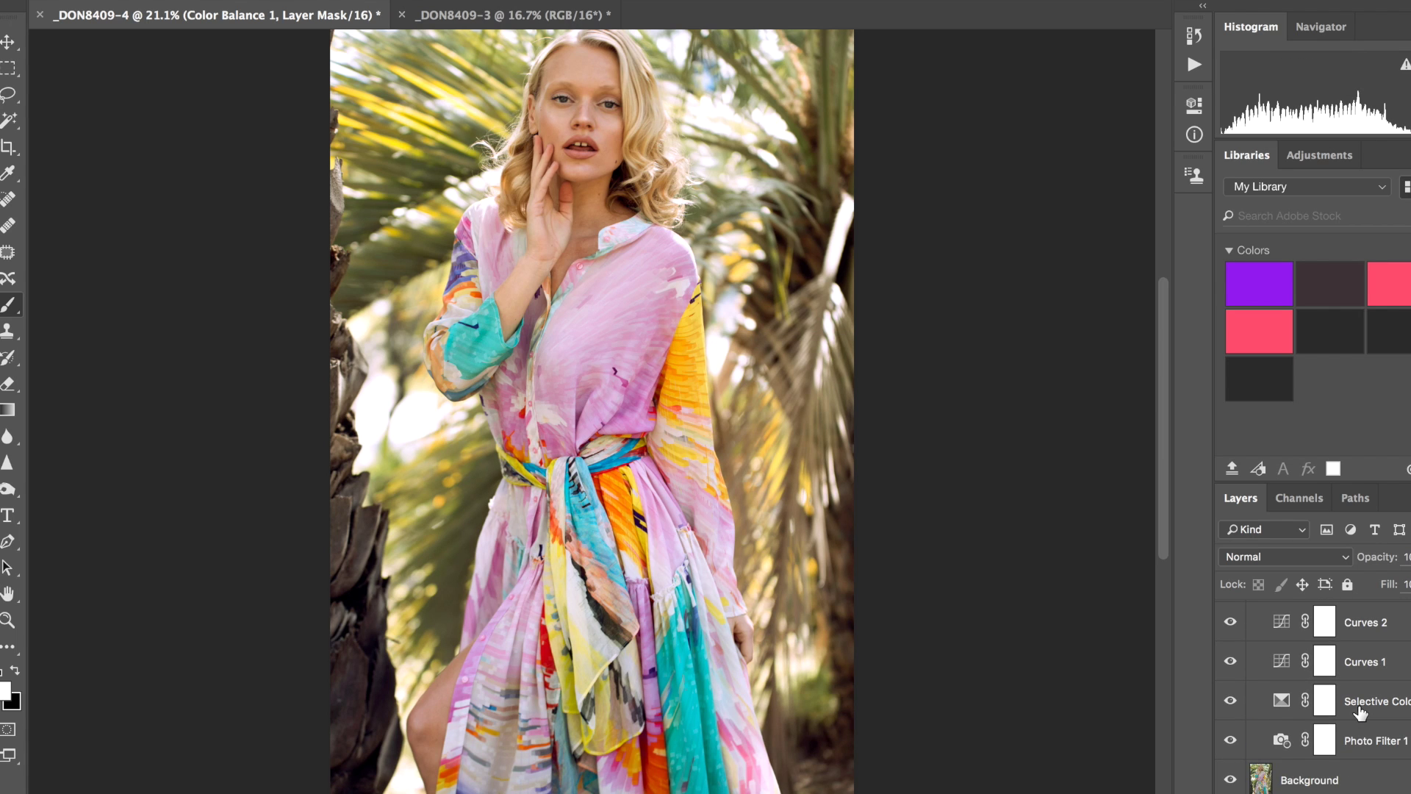
click(534, 14)
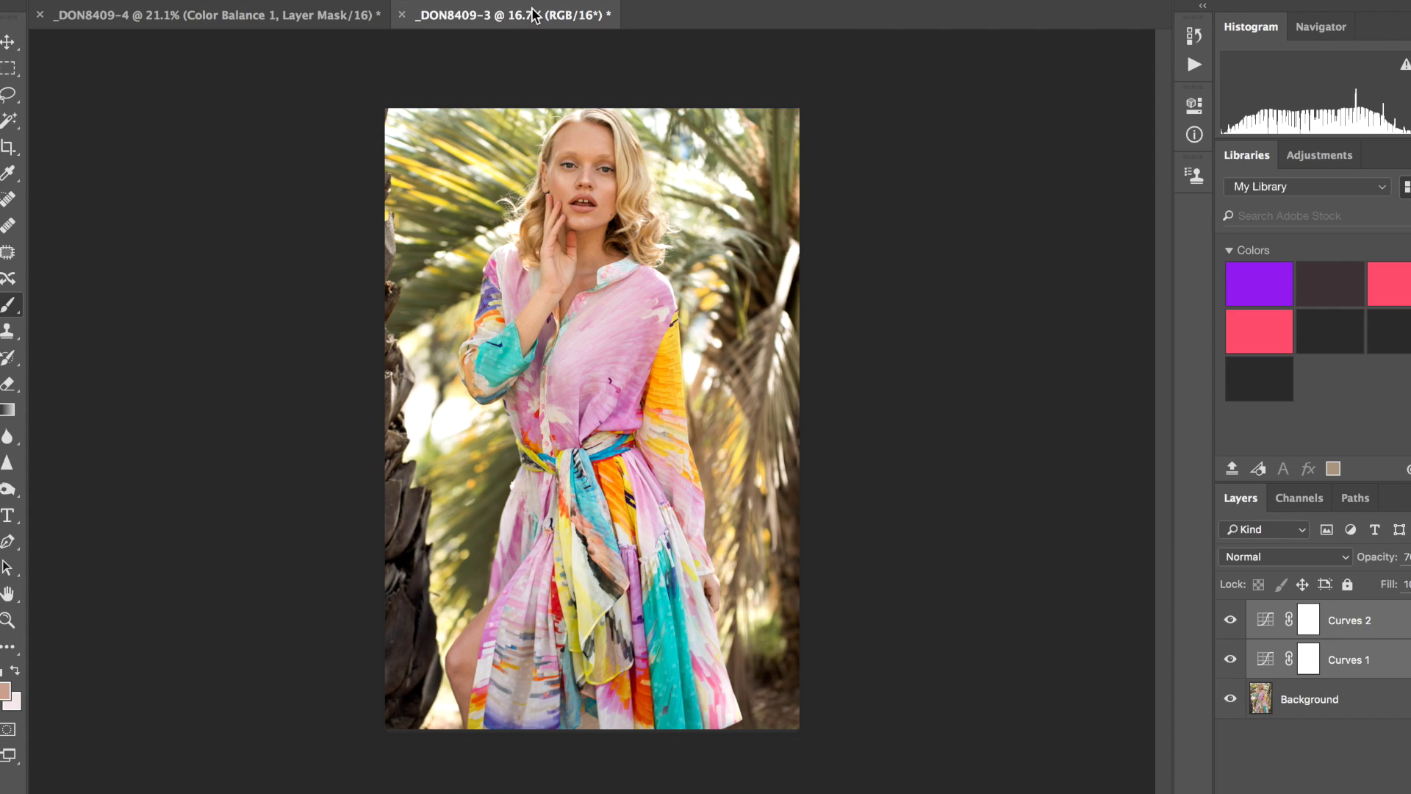
click(259, 20)
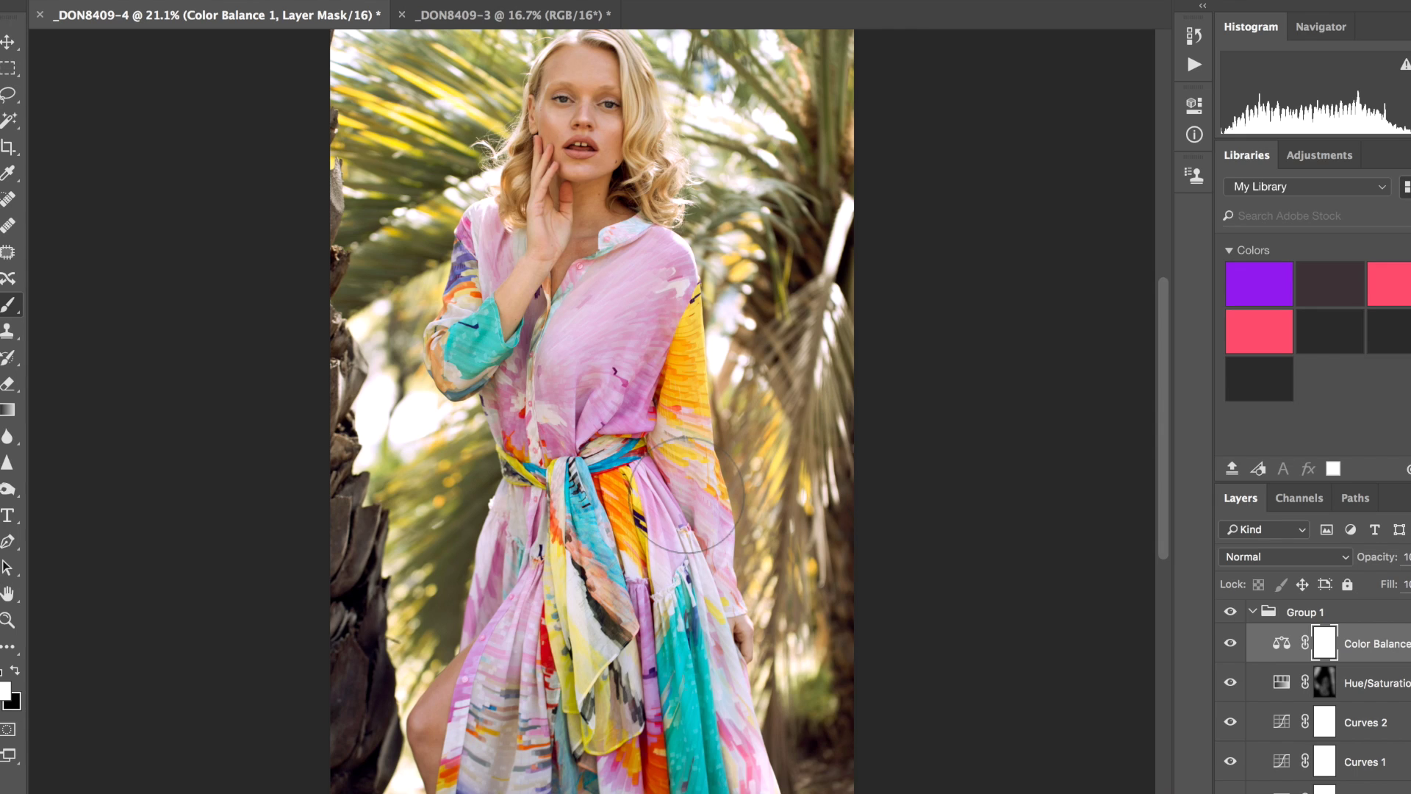
scroll(1380, 699, down, 2)
scroll(1384, 703, up, 2)
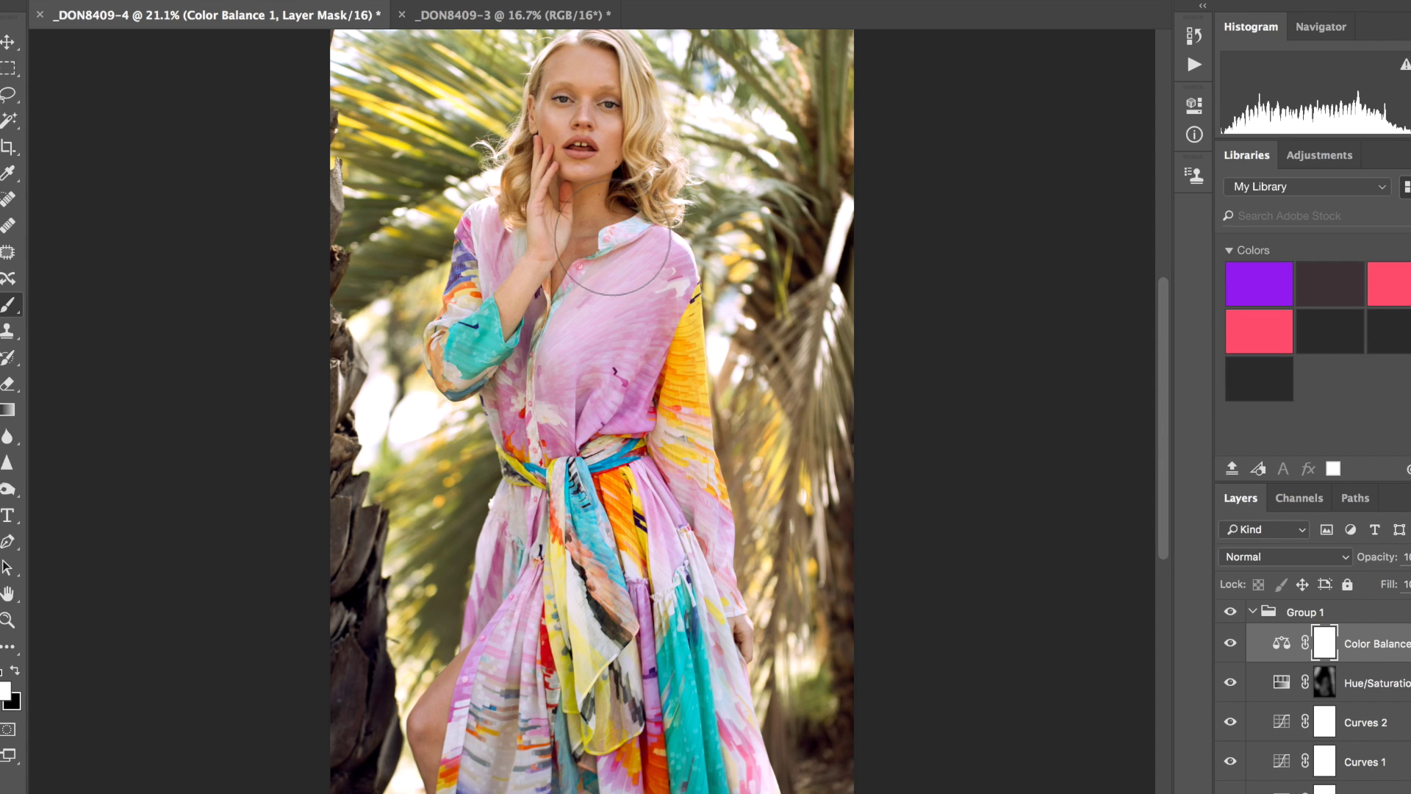
key(ctrl+Left)
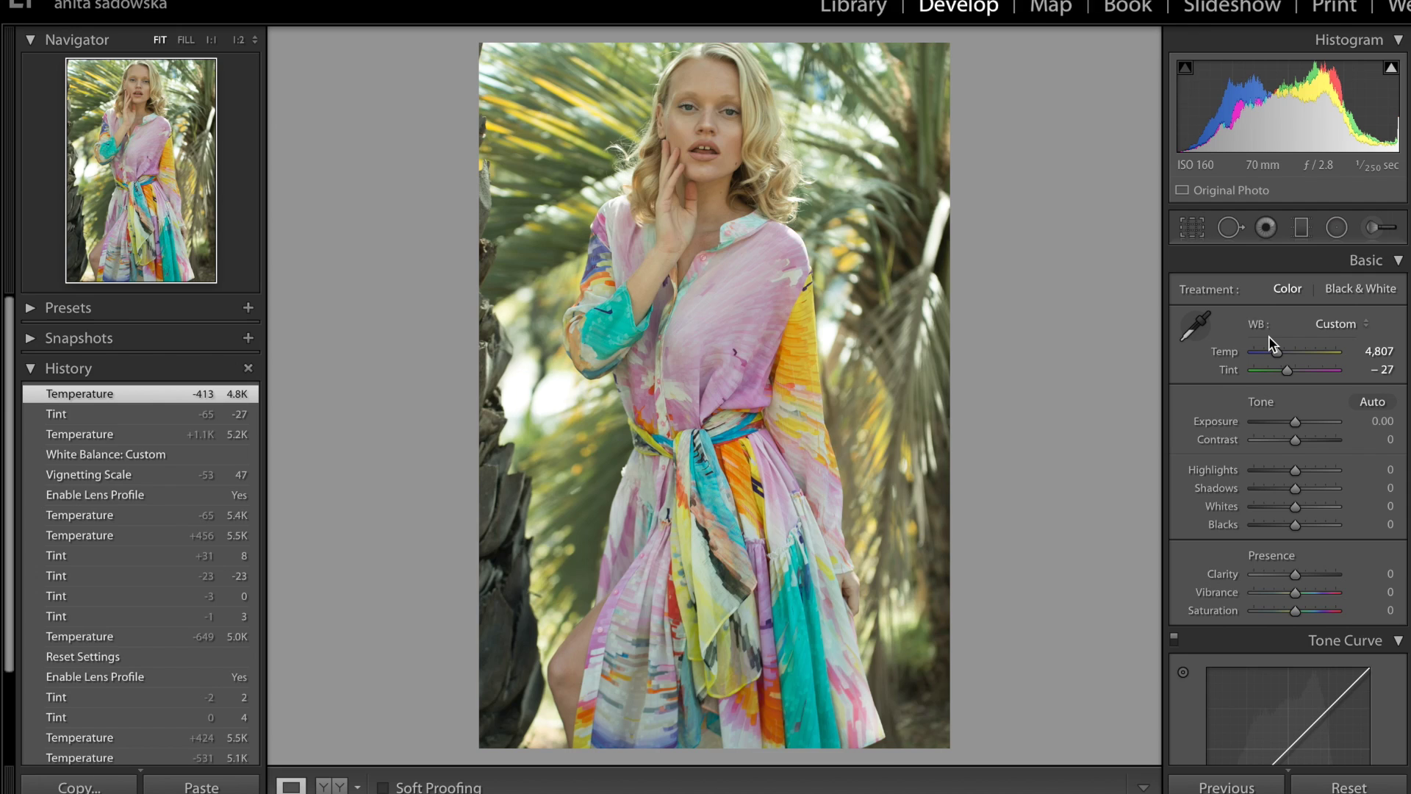
key(ctrl+Right)
mouse_move(1272, 346)
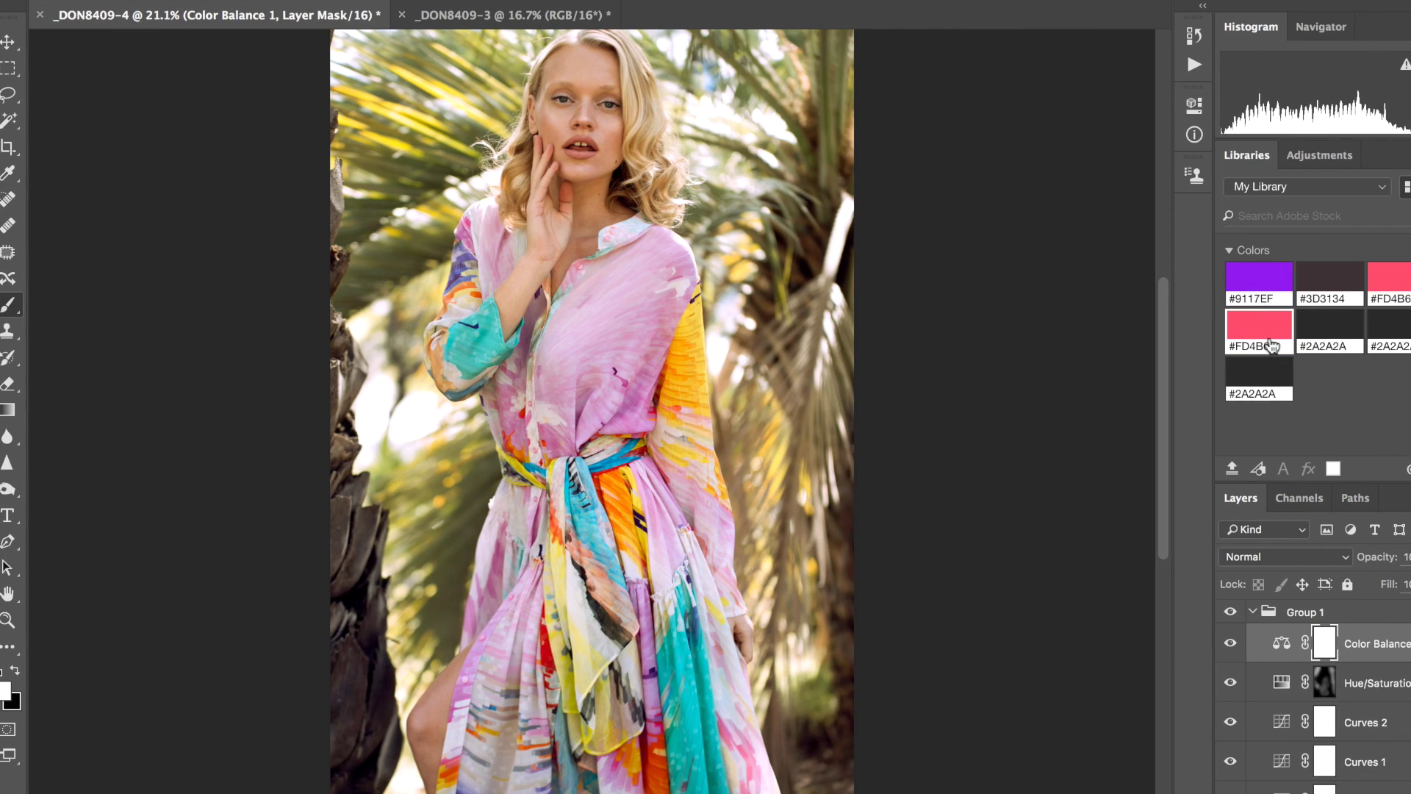